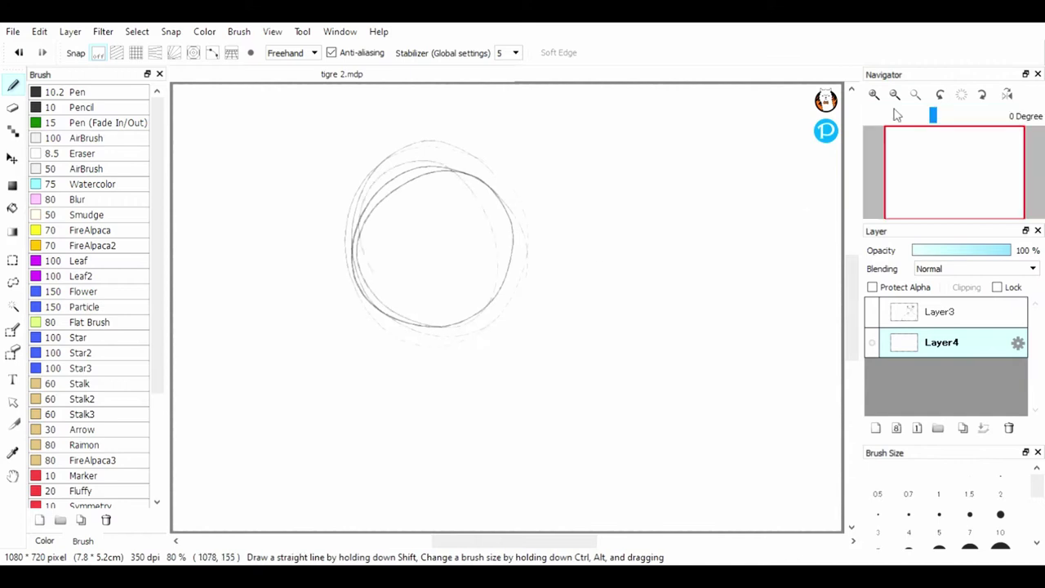
Step: Sketch the tiger's muzzle in profile beside the head circle on Layer4, with the top edge, front slope, jaw and brow lines
{"action": "left_click", "coordinate": [874, 95]}
{"action": "mouse_move", "coordinate": [952, 163]}
{"action": "left_mouse_down"}
{"action": "mouse_move", "coordinate": [922, 168]}
{"action": "mouse_move", "coordinate": [908, 149]}
{"action": "left_mouse_up"}
{"action": "left_click", "coordinate": [875, 94]}
{"action": "mouse_move", "coordinate": [476, 320]}
{"action": "left_mouse_down"}
{"action": "mouse_move", "coordinate": [497, 377]}
{"action": "mouse_move", "coordinate": [545, 302]}
{"action": "left_mouse_up"}
{"action": "left_click_drag", "start_coordinate": [499, 319], "coordinate": [547, 310]}
{"action": "left_click_drag", "start_coordinate": [474, 319], "coordinate": [579, 303]}
{"action": "mouse_move", "coordinate": [596, 206]}
{"action": "left_mouse_down"}
{"action": "mouse_move", "coordinate": [577, 242]}
{"action": "mouse_move", "coordinate": [551, 300]}
{"action": "mouse_move", "coordinate": [462, 322]}
{"action": "mouse_move", "coordinate": [549, 441]}
{"action": "left_mouse_up"}
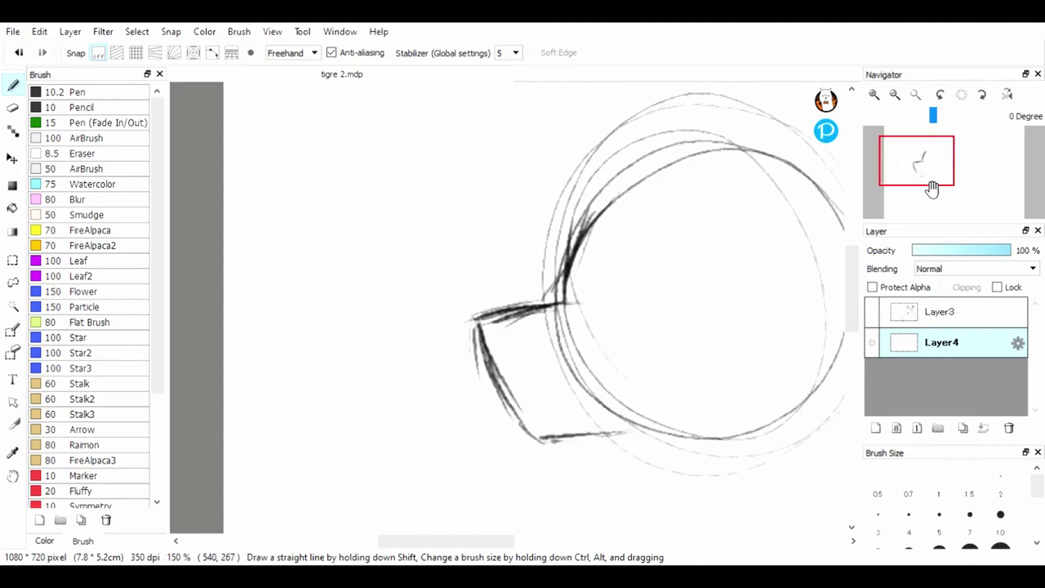
Step: Erase the muzzle's front outline and redraw it shorter and closer to the head circle
{"action": "left_click_drag", "start_coordinate": [933, 189], "coordinate": [933, 168]}
{"action": "scroll", "coordinate": [895, 147], "scroll_direction": "up", "scroll_amount": 1}
{"action": "key", "text": "e"}
{"action": "mouse_move", "coordinate": [449, 372]}
{"action": "left_mouse_down"}
{"action": "mouse_move", "coordinate": [462, 417]}
{"action": "mouse_move", "coordinate": [400, 421]}
{"action": "mouse_move", "coordinate": [344, 327]}
{"action": "mouse_move", "coordinate": [300, 205]}
{"action": "mouse_move", "coordinate": [332, 227]}
{"action": "mouse_move", "coordinate": [330, 356]}
{"action": "left_mouse_up"}
{"action": "left_click", "coordinate": [12, 85]}
{"action": "mouse_move", "coordinate": [417, 238]}
{"action": "left_mouse_down"}
{"action": "mouse_move", "coordinate": [325, 251]}
{"action": "mouse_move", "coordinate": [369, 377]}
{"action": "mouse_move", "coordinate": [422, 433]}
{"action": "mouse_move", "coordinate": [567, 425]}
{"action": "mouse_move", "coordinate": [354, 343]}
{"action": "left_mouse_up"}
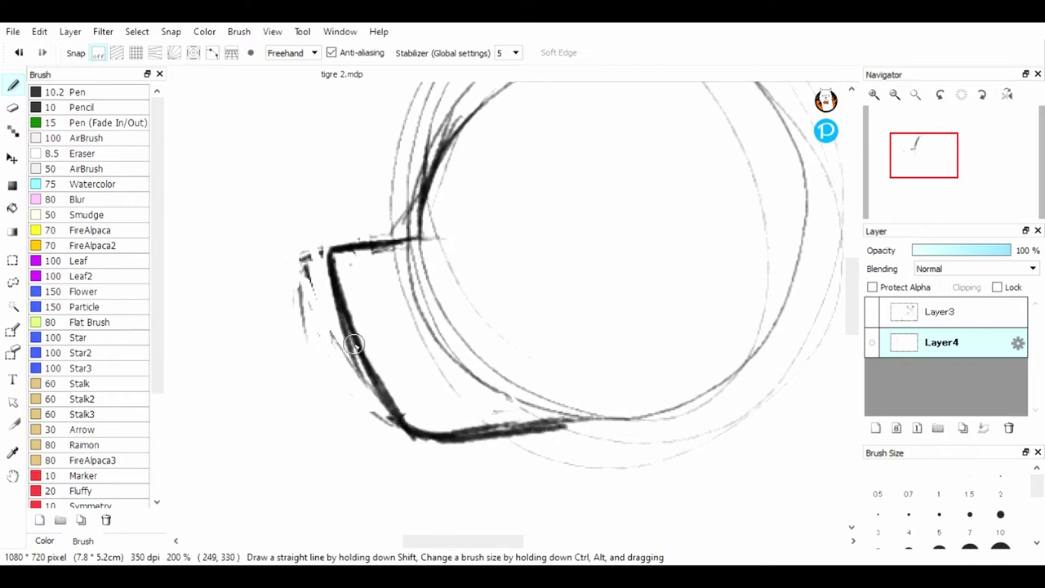
Step: Draw a black-filled triangular nose and a mouth line on the muzzle, and strengthen the bridge line up to the brow
{"action": "mouse_move", "coordinate": [341, 258]}
{"action": "left_mouse_down"}
{"action": "mouse_move", "coordinate": [348, 297]}
{"action": "mouse_move", "coordinate": [364, 259]}
{"action": "mouse_move", "coordinate": [350, 268]}
{"action": "mouse_move", "coordinate": [360, 262]}
{"action": "mouse_move", "coordinate": [371, 303]}
{"action": "mouse_move", "coordinate": [338, 271]}
{"action": "mouse_move", "coordinate": [384, 274]}
{"action": "left_mouse_up"}
{"action": "mouse_move", "coordinate": [386, 392]}
{"action": "left_mouse_down"}
{"action": "mouse_move", "coordinate": [442, 392]}
{"action": "mouse_move", "coordinate": [483, 374]}
{"action": "left_mouse_up"}
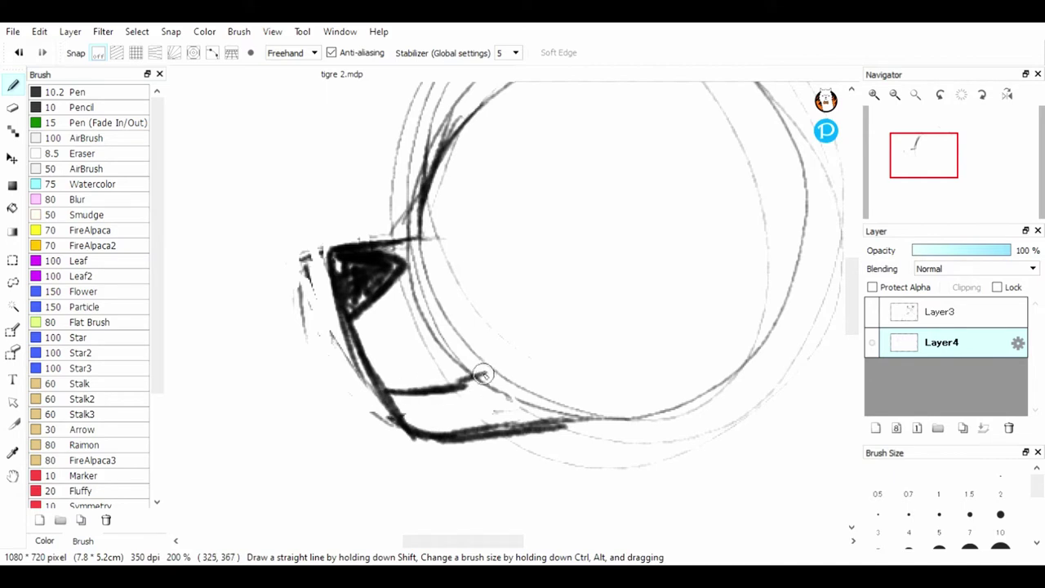
{"action": "left_click_drag", "start_coordinate": [923, 161], "coordinate": [940, 156]}
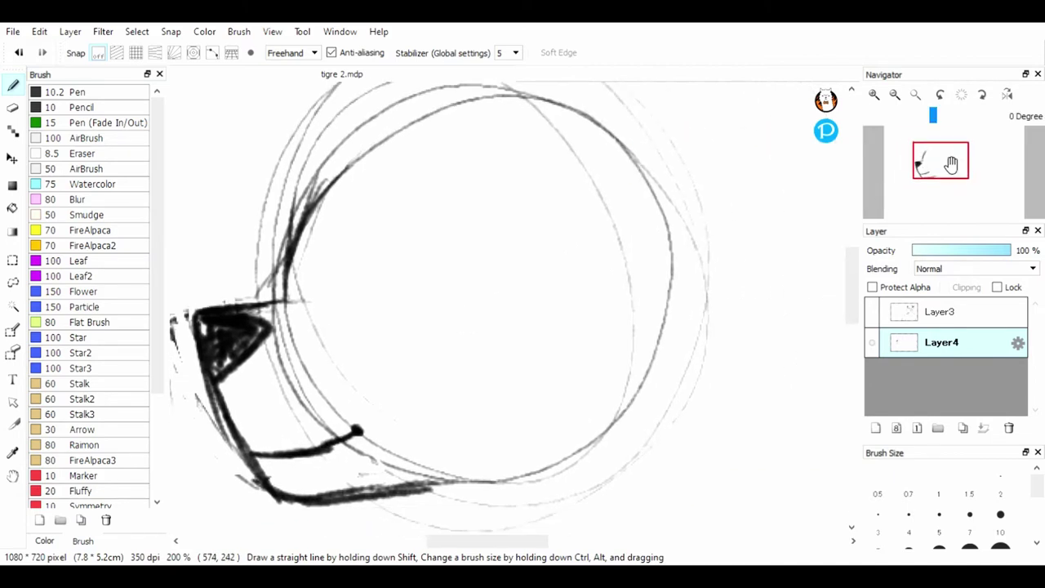
{"action": "mouse_move", "coordinate": [331, 227]}
{"action": "left_mouse_down"}
{"action": "mouse_move", "coordinate": [284, 294]}
{"action": "mouse_move", "coordinate": [235, 309]}
{"action": "left_mouse_up"}
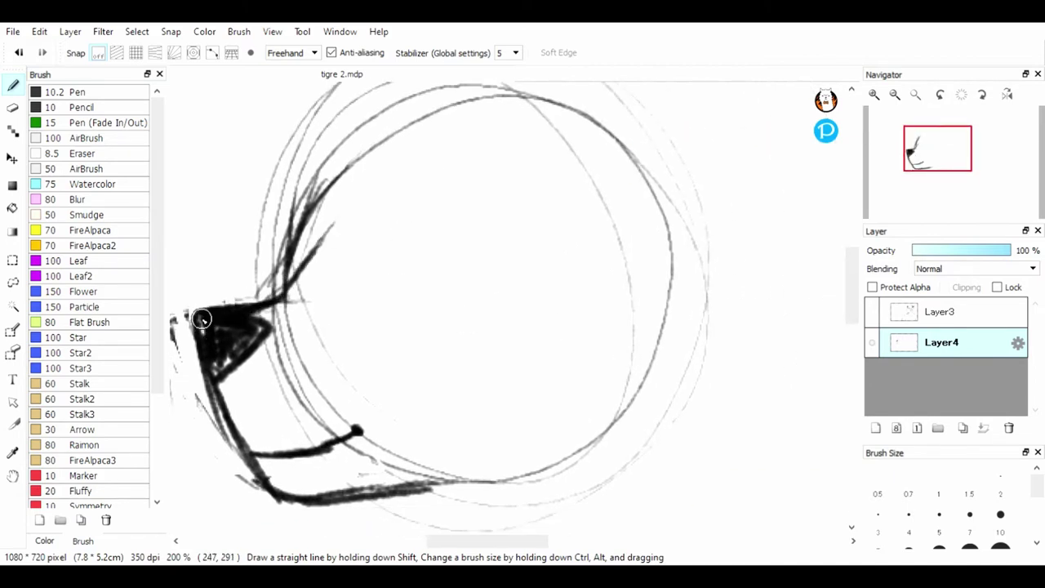
{"action": "left_click_drag", "start_coordinate": [229, 359], "coordinate": [249, 327]}
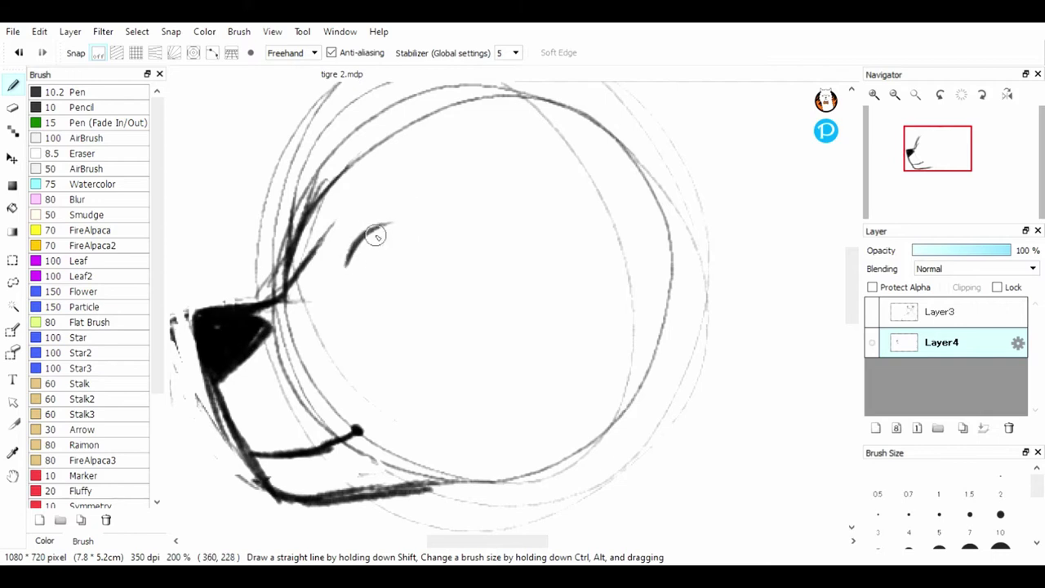
Step: Draw the eye with a thick upper lid, lower lid and iris, plus a filled triangular marking beneath it
{"action": "mouse_move", "coordinate": [376, 236]}
{"action": "left_mouse_down"}
{"action": "mouse_move", "coordinate": [424, 248]}
{"action": "mouse_move", "coordinate": [424, 273]}
{"action": "left_mouse_up"}
{"action": "left_click_drag", "start_coordinate": [347, 257], "coordinate": [400, 222]}
{"action": "left_click_drag", "start_coordinate": [400, 302], "coordinate": [359, 306]}
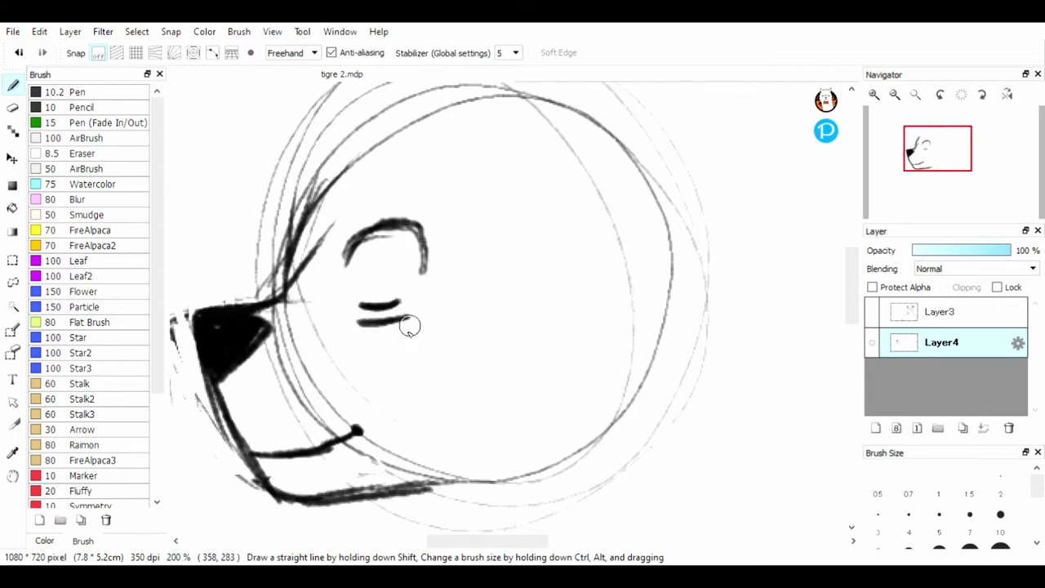
{"action": "mouse_move", "coordinate": [399, 341]}
{"action": "left_mouse_down"}
{"action": "mouse_move", "coordinate": [366, 326]}
{"action": "mouse_move", "coordinate": [390, 343]}
{"action": "left_mouse_up"}
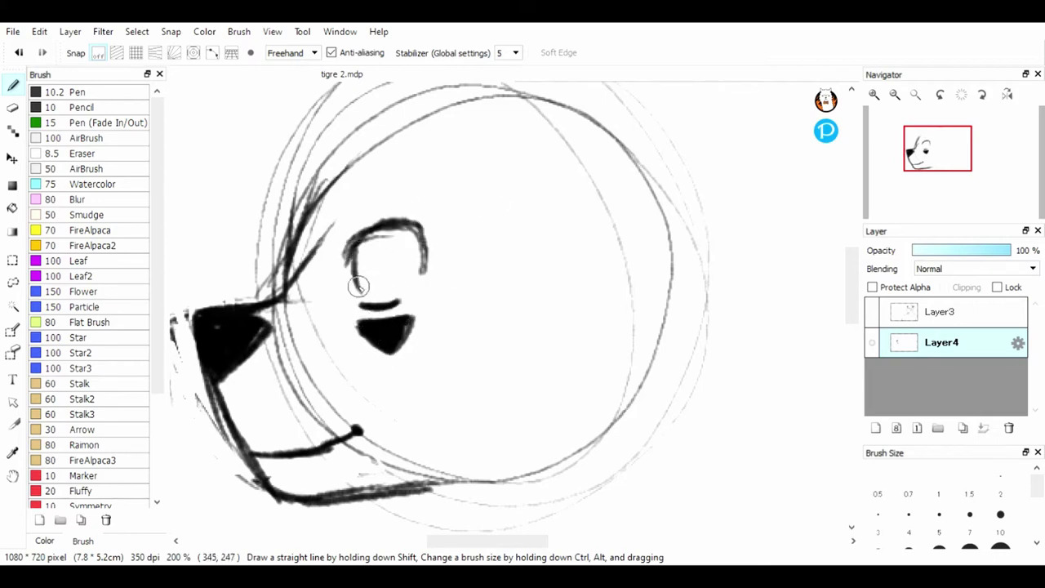
{"action": "left_click_drag", "start_coordinate": [358, 286], "coordinate": [367, 286]}
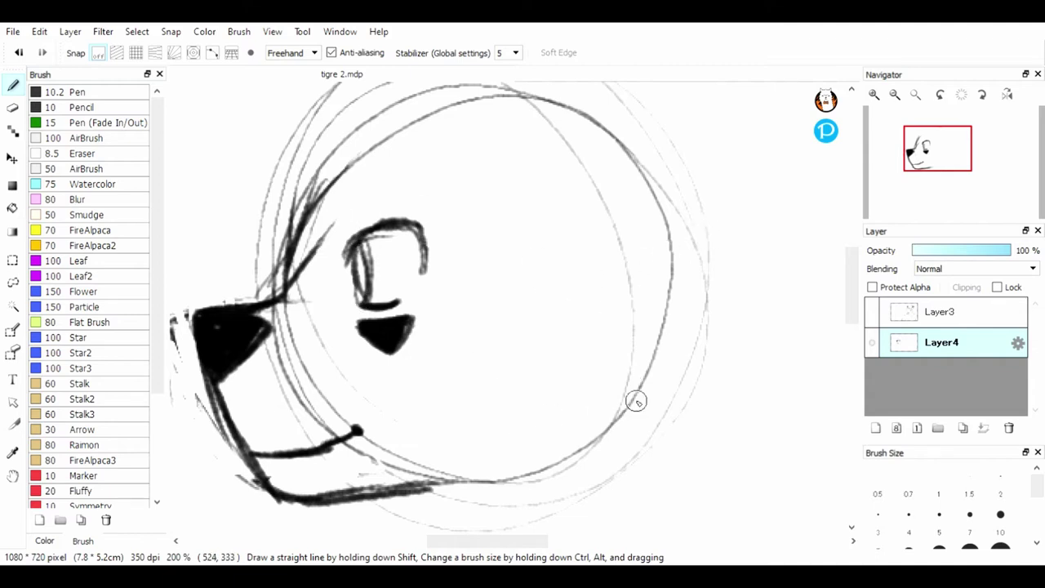
Step: Draw pointed cheek fur tufts along the back and underside of the head, and an ear with zigzag inner fur
{"action": "left_click_drag", "start_coordinate": [606, 272], "coordinate": [649, 388]}
{"action": "left_click_drag", "start_coordinate": [622, 292], "coordinate": [611, 422]}
{"action": "left_click_drag", "start_coordinate": [852, 287], "coordinate": [851, 305]}
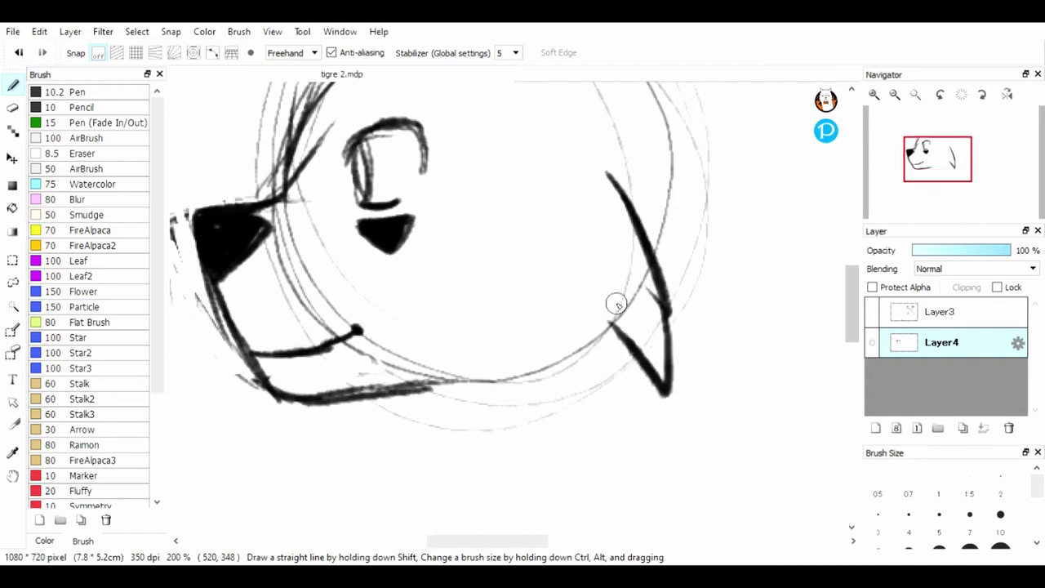
{"action": "mouse_move", "coordinate": [600, 286]}
{"action": "left_mouse_down"}
{"action": "mouse_move", "coordinate": [625, 388]}
{"action": "mouse_move", "coordinate": [529, 346]}
{"action": "left_mouse_up"}
{"action": "mouse_move", "coordinate": [436, 382]}
{"action": "left_mouse_down"}
{"action": "mouse_move", "coordinate": [512, 406]}
{"action": "mouse_move", "coordinate": [526, 337]}
{"action": "left_mouse_up"}
{"action": "mouse_move", "coordinate": [518, 309]}
{"action": "left_mouse_down"}
{"action": "mouse_move", "coordinate": [557, 382]}
{"action": "mouse_move", "coordinate": [520, 312]}
{"action": "mouse_move", "coordinate": [503, 462]}
{"action": "mouse_move", "coordinate": [403, 363]}
{"action": "left_mouse_up"}
{"action": "left_click_drag", "start_coordinate": [851, 307], "coordinate": [844, 271]}
{"action": "mouse_move", "coordinate": [608, 377]}
{"action": "left_mouse_down"}
{"action": "mouse_move", "coordinate": [656, 322]}
{"action": "mouse_move", "coordinate": [659, 240]}
{"action": "mouse_move", "coordinate": [557, 237]}
{"action": "mouse_move", "coordinate": [680, 245]}
{"action": "mouse_move", "coordinate": [634, 334]}
{"action": "mouse_move", "coordinate": [607, 255]}
{"action": "mouse_move", "coordinate": [569, 271]}
{"action": "mouse_move", "coordinate": [599, 296]}
{"action": "mouse_move", "coordinate": [620, 353]}
{"action": "left_mouse_up"}
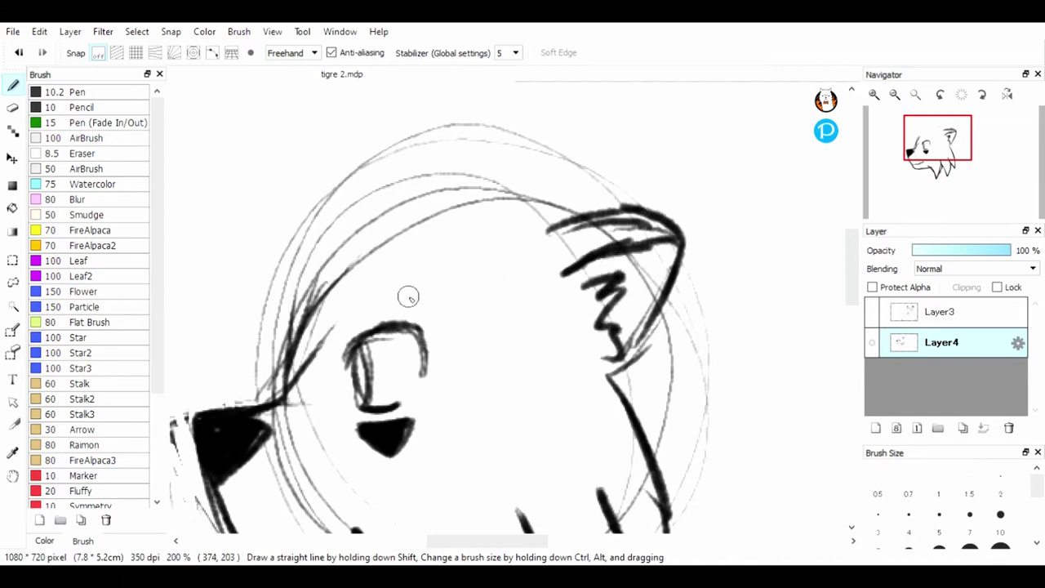
Step: Add a thick eyebrow above the eye and outline the hair with a jagged fringe, a top tuft and fur behind the ear
{"action": "mouse_move", "coordinate": [423, 312]}
{"action": "left_mouse_down"}
{"action": "mouse_move", "coordinate": [409, 301]}
{"action": "mouse_move", "coordinate": [428, 315]}
{"action": "left_mouse_up"}
{"action": "left_click_drag", "start_coordinate": [926, 135], "coordinate": [932, 130]}
{"action": "mouse_move", "coordinate": [627, 261]}
{"action": "left_mouse_down"}
{"action": "mouse_move", "coordinate": [690, 218]}
{"action": "mouse_move", "coordinate": [514, 196]}
{"action": "mouse_move", "coordinate": [356, 327]}
{"action": "mouse_move", "coordinate": [425, 345]}
{"action": "mouse_move", "coordinate": [523, 411]}
{"action": "mouse_move", "coordinate": [613, 293]}
{"action": "left_mouse_up"}
{"action": "left_click_drag", "start_coordinate": [628, 258], "coordinate": [666, 278]}
{"action": "mouse_move", "coordinate": [729, 373]}
{"action": "left_mouse_down"}
{"action": "mouse_move", "coordinate": [742, 400]}
{"action": "mouse_move", "coordinate": [674, 445]}
{"action": "left_mouse_up"}
Step: Draw the back of the neck down from behind the ear and the front of the neck below the jaw
{"action": "left_click_drag", "start_coordinate": [853, 276], "coordinate": [853, 300]}
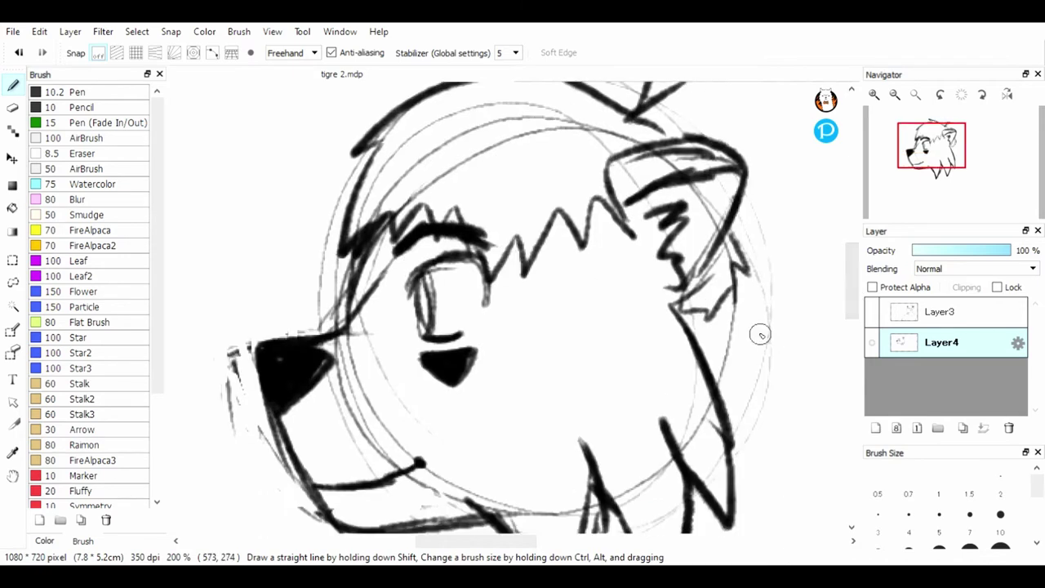
{"action": "left_click_drag", "start_coordinate": [763, 281], "coordinate": [735, 527]}
{"action": "scroll", "coordinate": [739, 408], "scroll_direction": "down", "scroll_amount": 7}
{"action": "left_click_drag", "start_coordinate": [744, 90], "coordinate": [755, 293]}
{"action": "left_click_drag", "start_coordinate": [457, 200], "coordinate": [465, 356]}
Step: Compare the profile head with the front view by briefly showing Layer3 with the whole canvas in view
{"action": "left_click", "coordinate": [915, 95]}
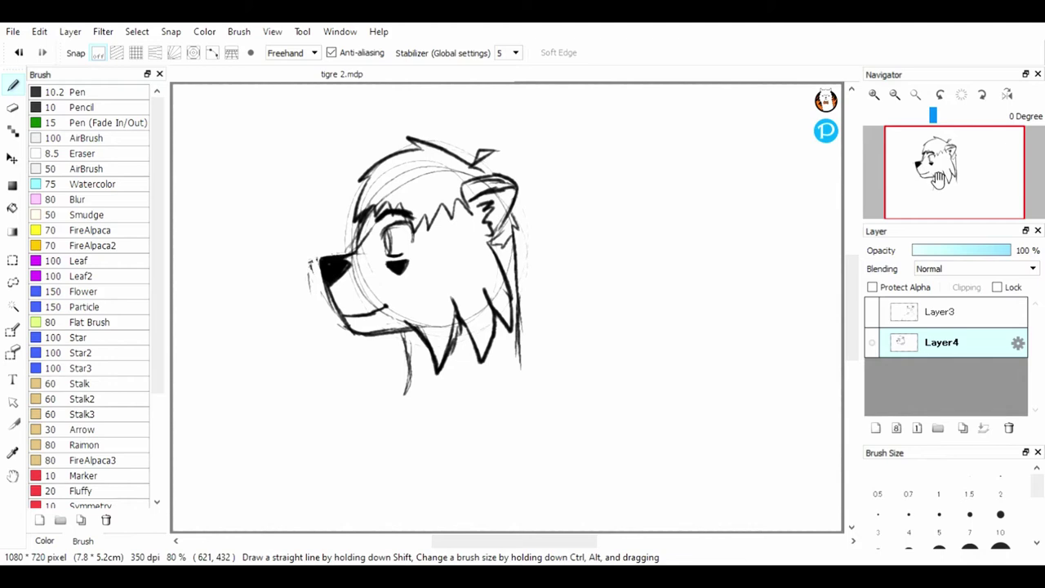
{"action": "left_click", "coordinate": [872, 312]}
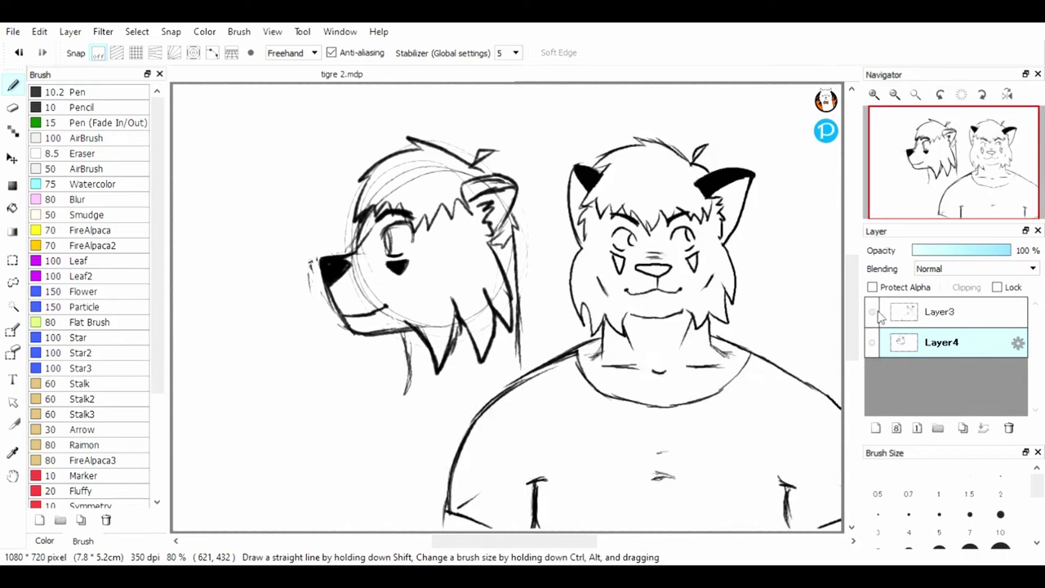
{"action": "left_click", "coordinate": [872, 312]}
Step: Erase the front neck line, redraw it farther forward, and thicken the line at the back of the neck
{"action": "left_click", "coordinate": [874, 94]}
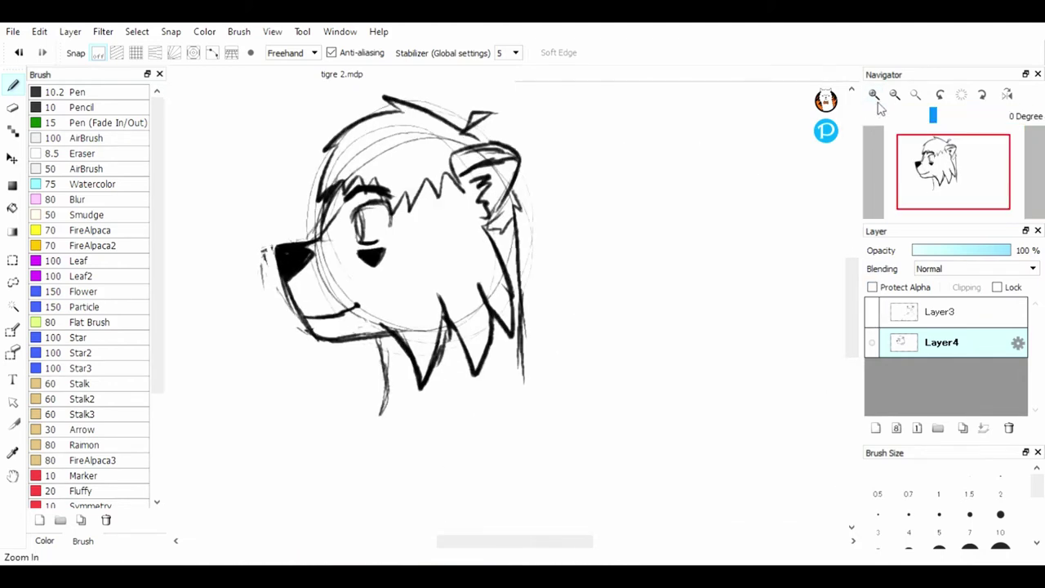
{"action": "left_click", "coordinate": [14, 109]}
{"action": "left_click_drag", "start_coordinate": [381, 369], "coordinate": [384, 404]}
{"action": "key", "text": "b"}
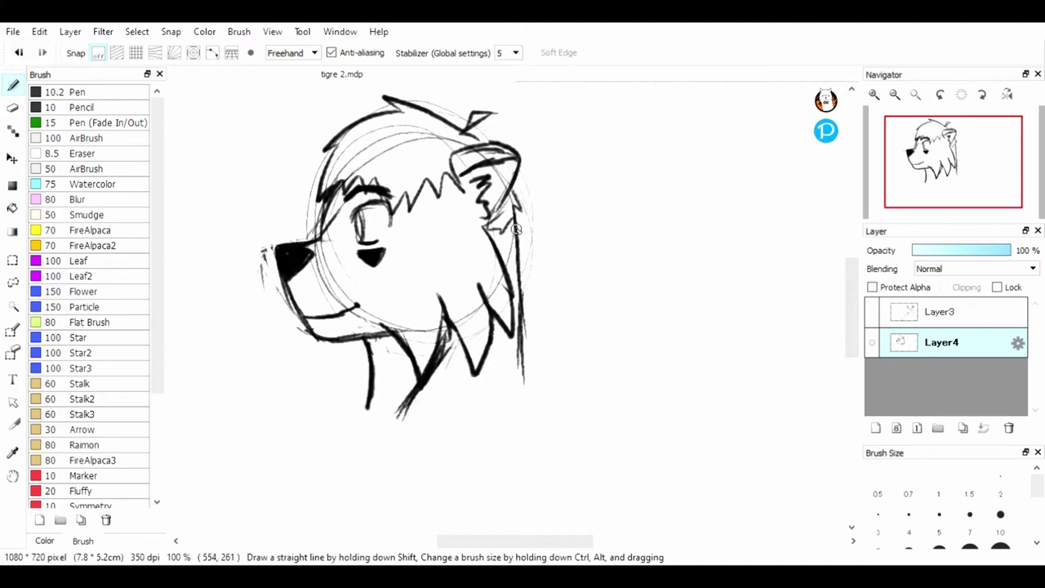
{"action": "left_click_drag", "start_coordinate": [515, 231], "coordinate": [525, 408]}
Step: Sketch the upper body below the neck with chest, shoulder, arm and back lines
{"action": "scroll", "coordinate": [356, 318], "scroll_direction": "down", "scroll_amount": 3}
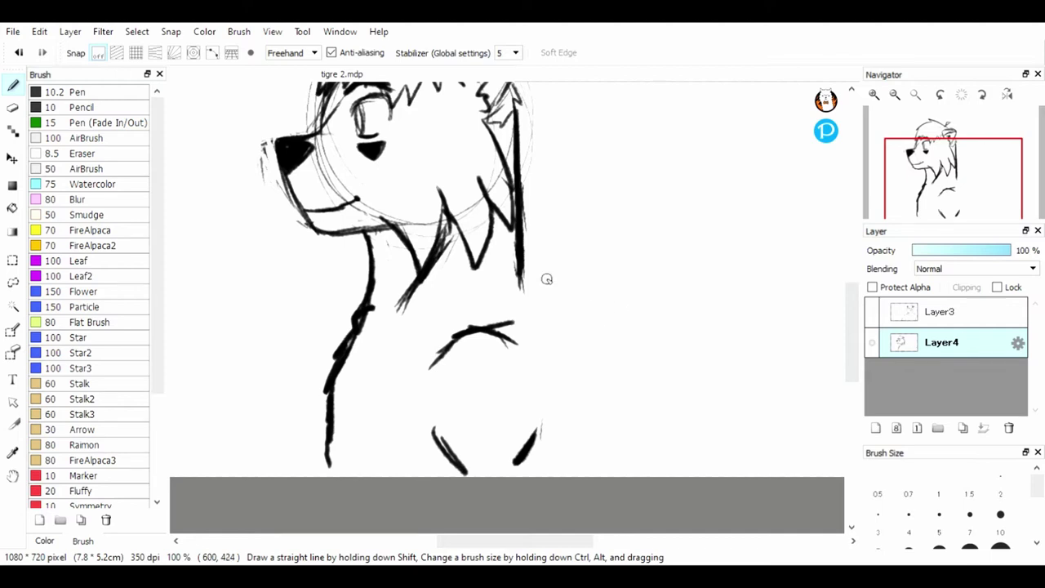
{"action": "mouse_move", "coordinate": [573, 346]}
{"action": "left_mouse_down"}
{"action": "mouse_move", "coordinate": [539, 289]}
{"action": "mouse_move", "coordinate": [572, 408]}
{"action": "mouse_move", "coordinate": [541, 305]}
{"action": "left_mouse_up"}
{"action": "key", "text": "ctrl+z"}
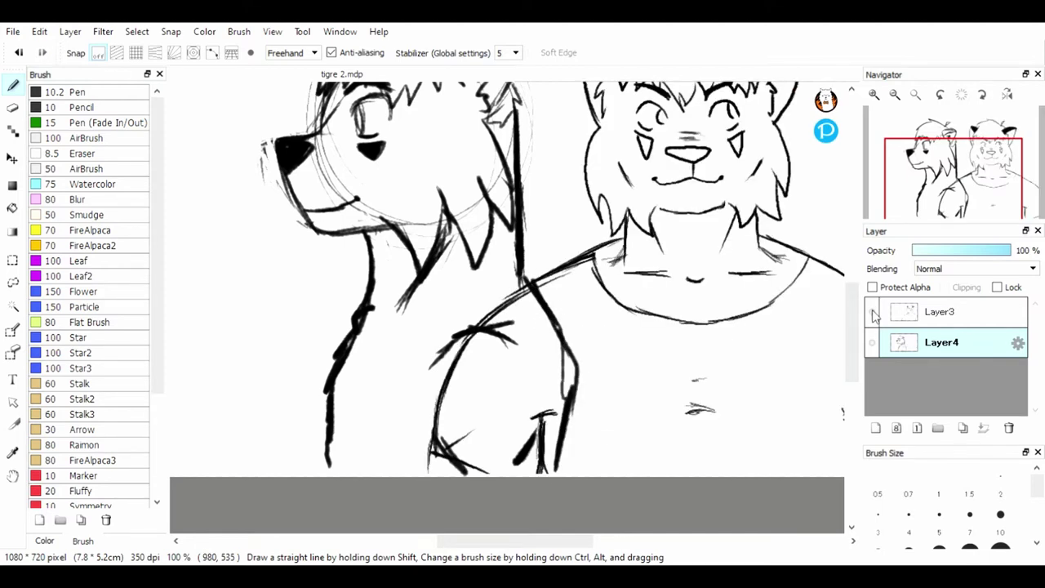
Step: Erase the chest line and redraw it as a fuller curve, extending the arm lines and adding the shirt collar
{"action": "left_click", "coordinate": [12, 107]}
{"action": "left_click_drag", "start_coordinate": [350, 330], "coordinate": [333, 386]}
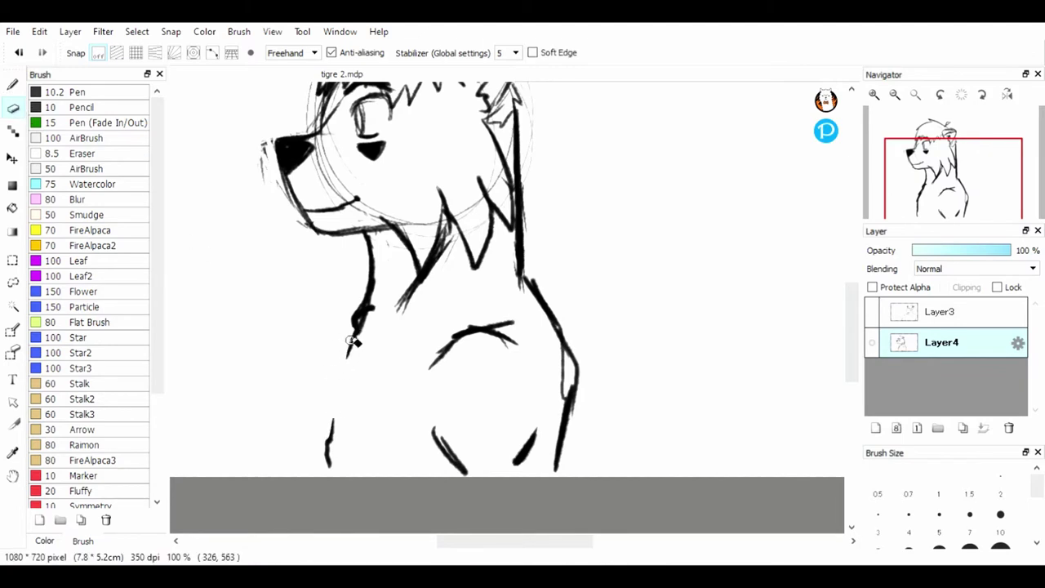
{"action": "left_click", "coordinate": [12, 85]}
{"action": "left_click_drag", "start_coordinate": [355, 329], "coordinate": [347, 348]}
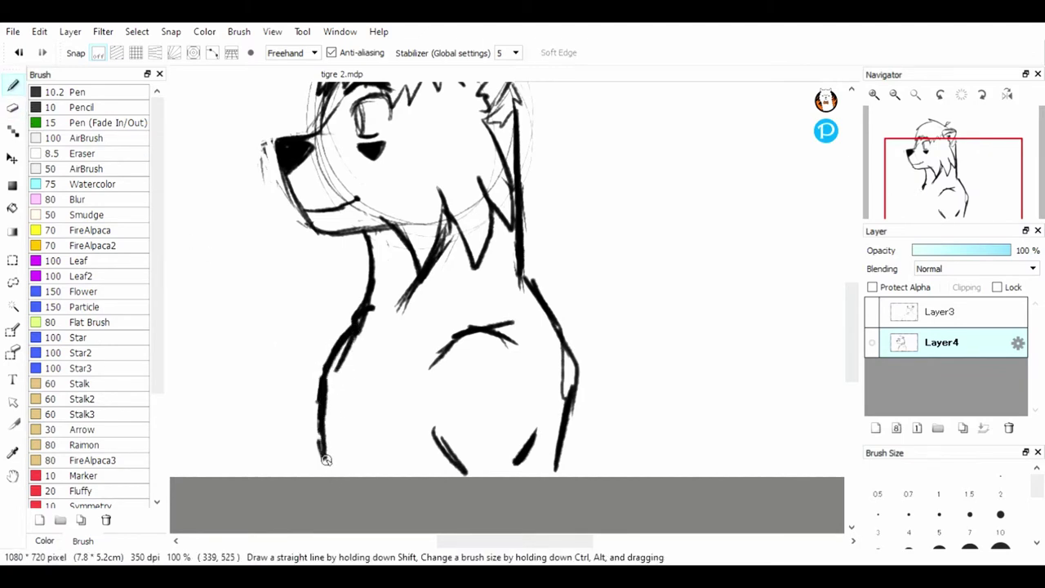
{"action": "left_click_drag", "start_coordinate": [326, 460], "coordinate": [330, 479]}
{"action": "left_click_drag", "start_coordinate": [340, 353], "coordinate": [324, 437]}
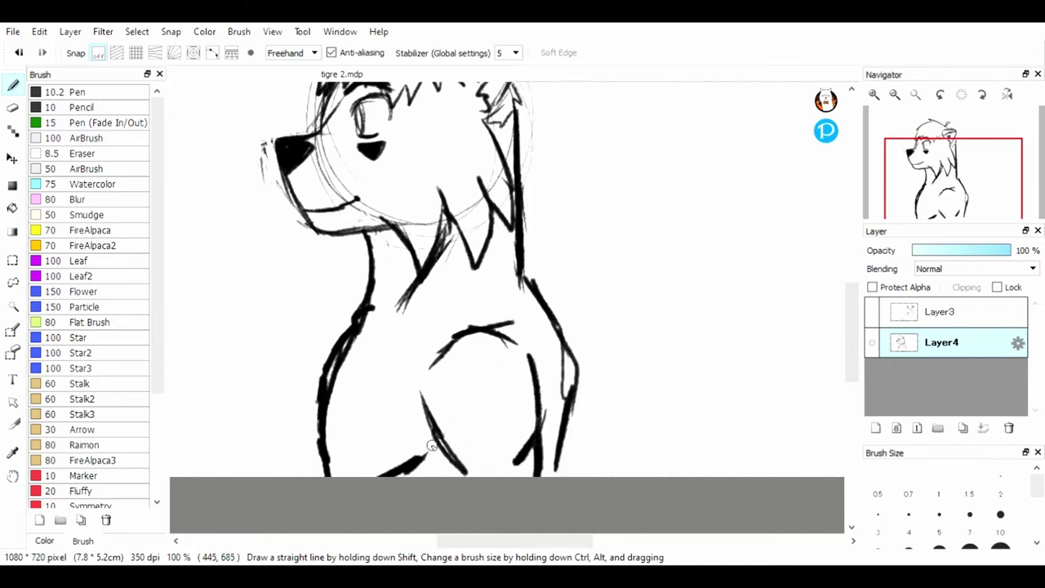
{"action": "mouse_move", "coordinate": [519, 284]}
{"action": "left_mouse_down"}
{"action": "mouse_move", "coordinate": [351, 336]}
{"action": "mouse_move", "coordinate": [398, 330]}
{"action": "mouse_move", "coordinate": [425, 434]}
{"action": "left_mouse_up"}
Step: Lasso the shoulder and arm lines and transform them to be slightly larger and higher on the torso
{"action": "left_click", "coordinate": [13, 283]}
{"action": "left_click_drag", "start_coordinate": [420, 408], "coordinate": [428, 439]}
{"action": "left_click_drag", "start_coordinate": [425, 480], "coordinate": [422, 427]}
{"action": "left_click_drag", "start_coordinate": [548, 410], "coordinate": [539, 492]}
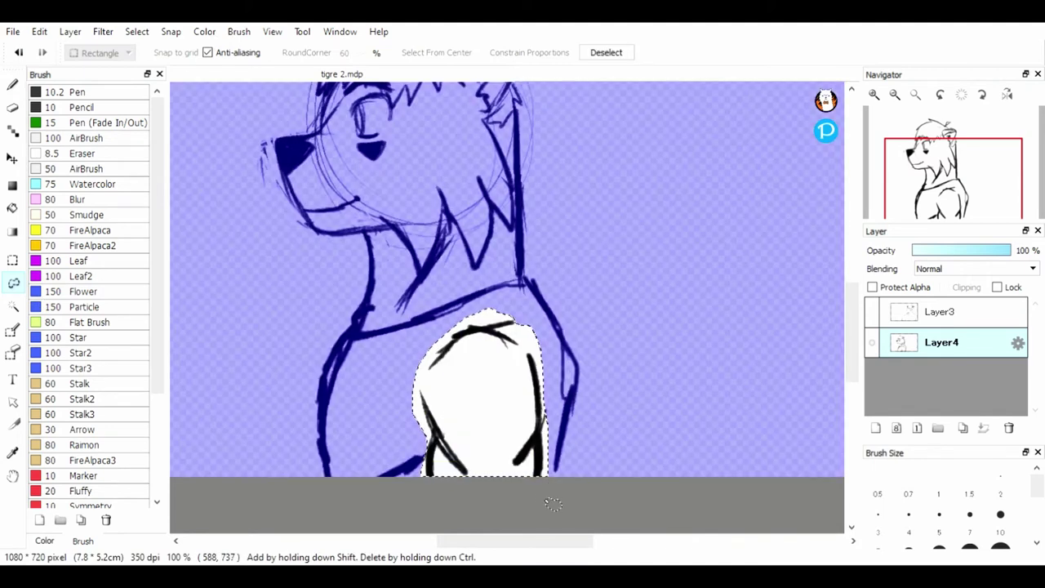
{"action": "key", "text": "ctrl+t"}
{"action": "mouse_move", "coordinate": [545, 295]}
{"action": "left_mouse_down"}
{"action": "mouse_move", "coordinate": [545, 305]}
{"action": "mouse_move", "coordinate": [556, 286]}
{"action": "left_mouse_up"}
{"action": "left_click_drag", "start_coordinate": [540, 365], "coordinate": [535, 353]}
{"action": "key", "text": "Return"}
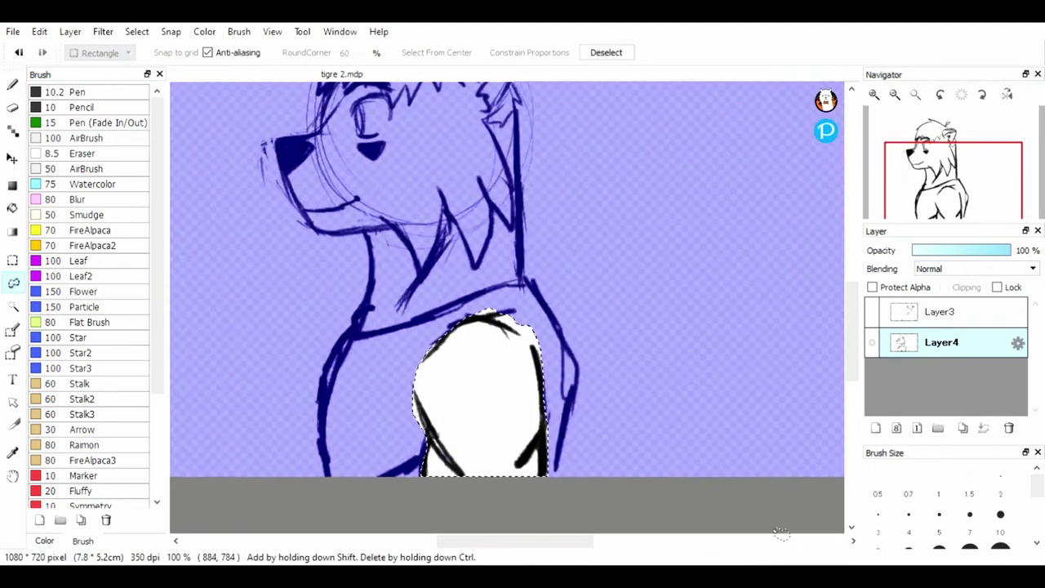
{"action": "key", "text": "ctrl+d"}
Step: Erase the bulging part of the back line and redraw the back behind the arm
{"action": "left_click", "coordinate": [12, 107]}
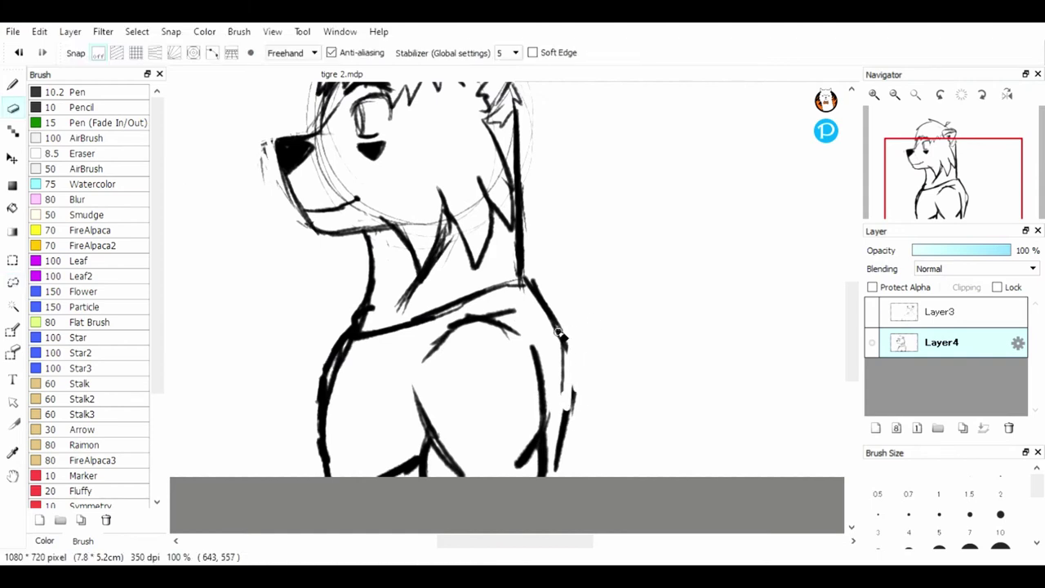
{"action": "key", "text": "b"}
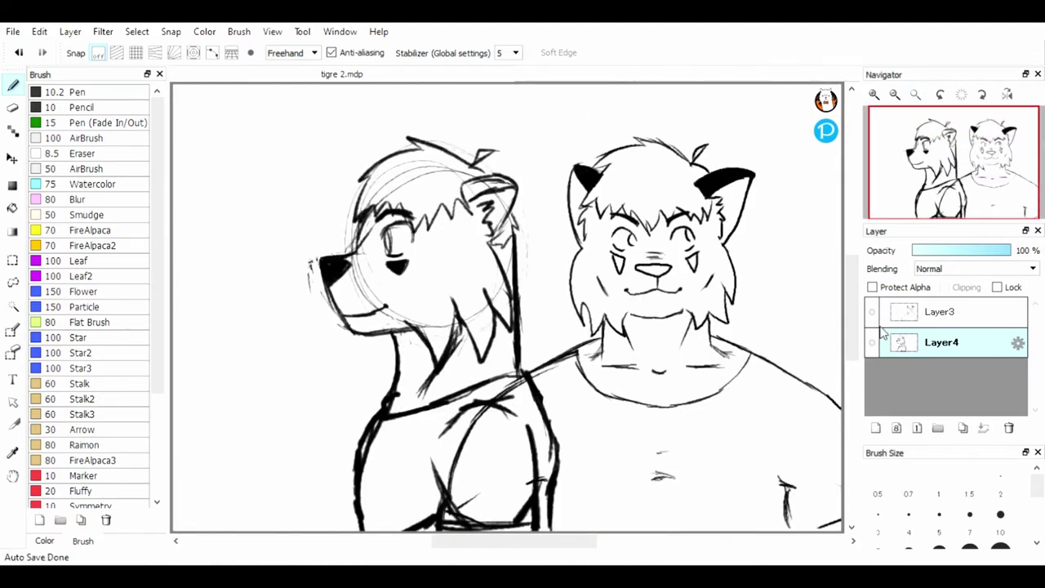
Step: Move the whole profile sketch left, clear of the front-view drawing
{"action": "key", "text": "ctrl+t"}
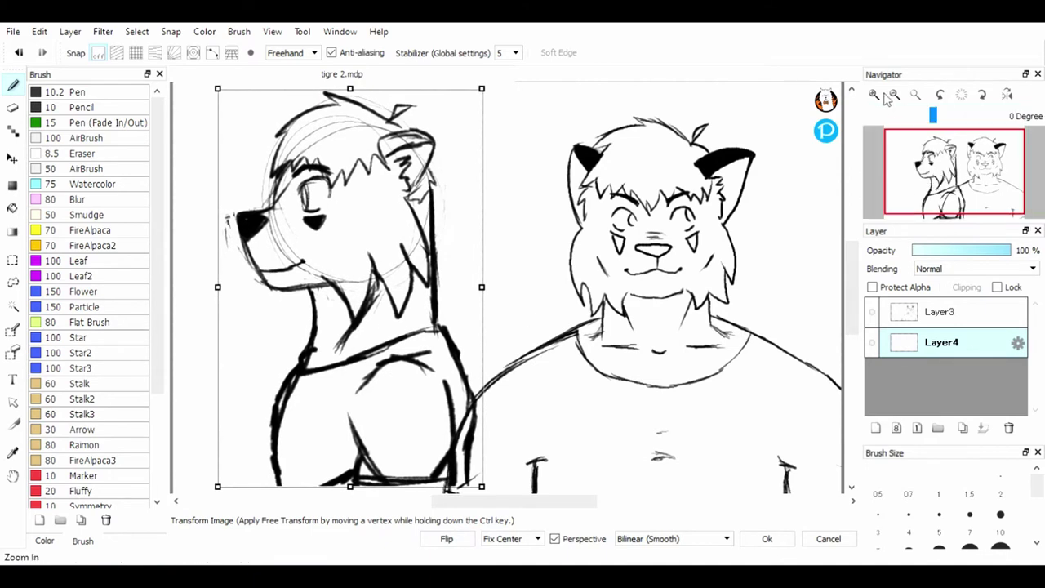
{"action": "left_click", "coordinate": [893, 96]}
{"action": "left_click", "coordinate": [893, 95]}
{"action": "left_click_drag", "start_coordinate": [416, 294], "coordinate": [386, 312]}
{"action": "left_click", "coordinate": [767, 539]}
Step: Replace the straight back-of-neck line with a curved one from the ear to the collar, and add hatching on the neck
{"action": "left_click", "coordinate": [873, 97]}
{"action": "left_click", "coordinate": [874, 97]}
{"action": "left_click", "coordinate": [873, 96]}
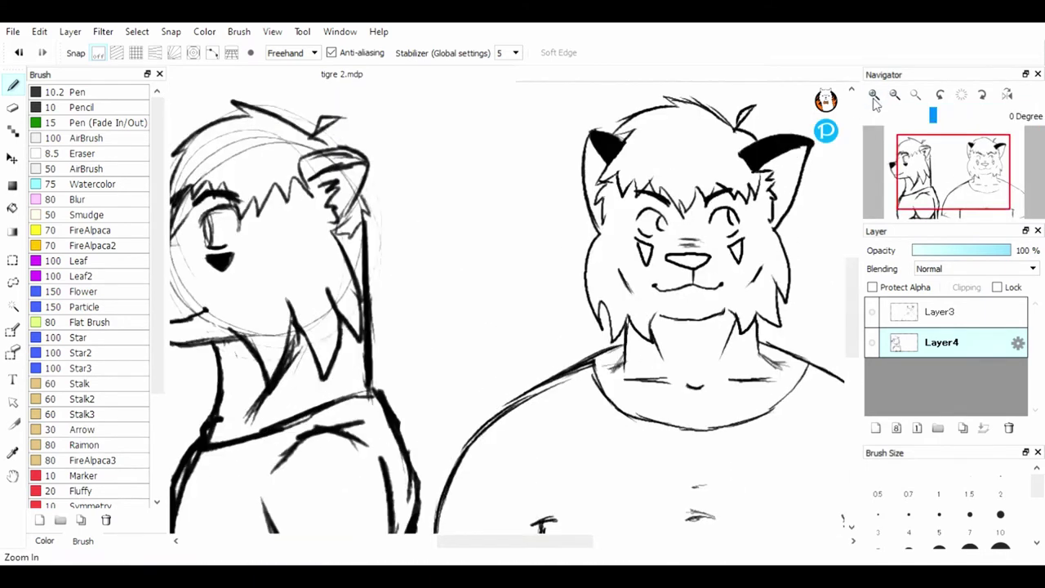
{"action": "left_click_drag", "start_coordinate": [918, 166], "coordinate": [907, 168]}
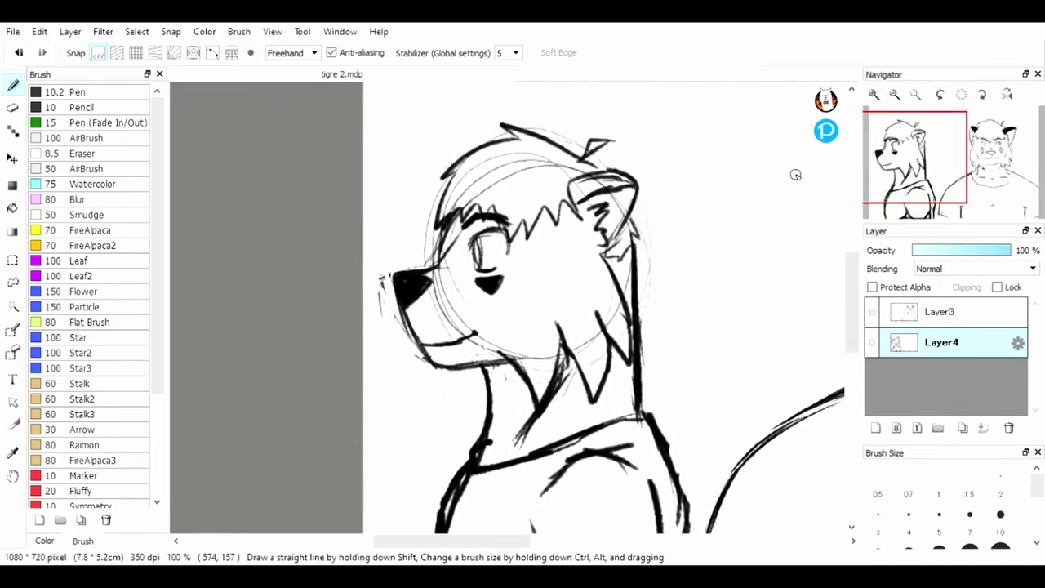
{"action": "left_click", "coordinate": [16, 108]}
{"action": "left_click_drag", "start_coordinate": [634, 248], "coordinate": [639, 395]}
{"action": "left_click", "coordinate": [13, 86]}
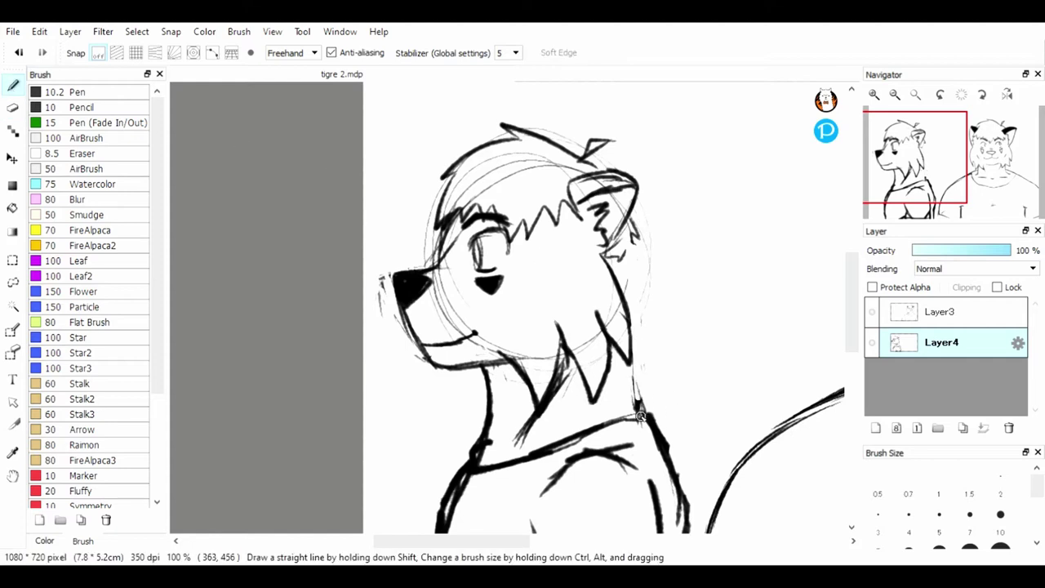
{"action": "left_click_drag", "start_coordinate": [621, 271], "coordinate": [641, 385]}
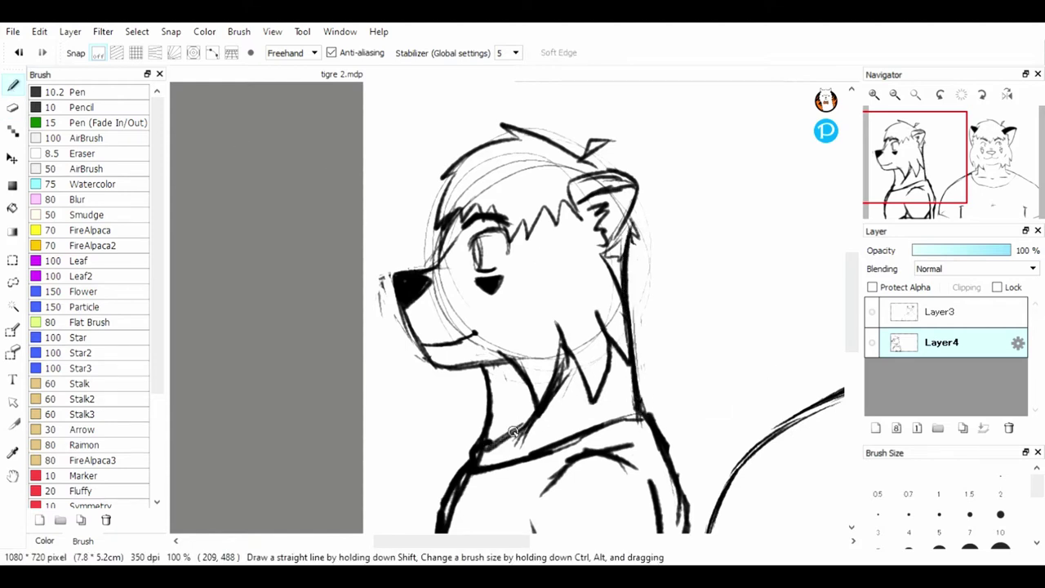
{"action": "left_click_drag", "start_coordinate": [511, 404], "coordinate": [504, 426]}
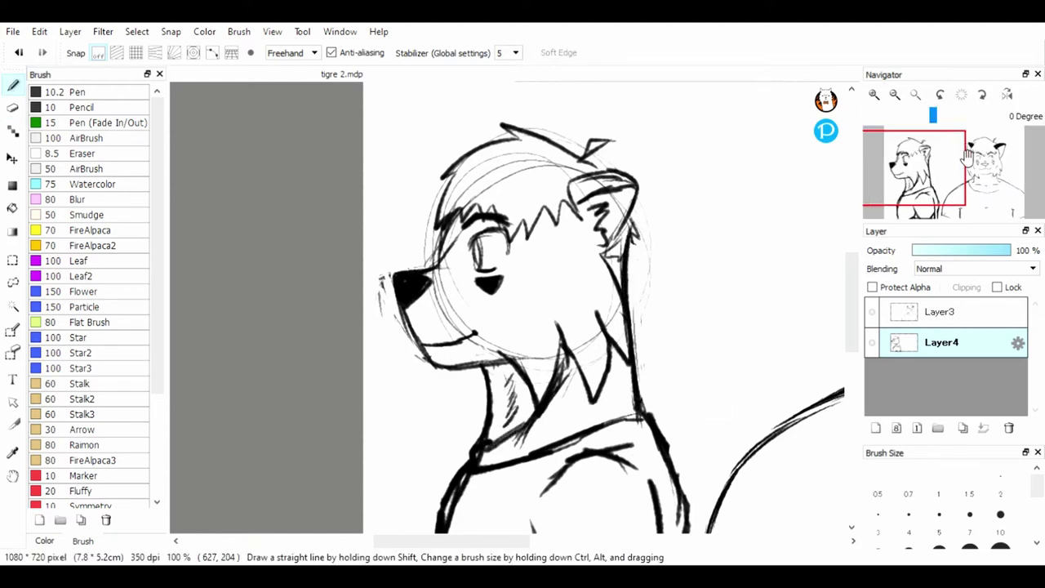
Step: Lasso the muzzle with its nose and mouth, and transform it to sit slightly lower on the face
{"action": "left_click", "coordinate": [875, 97]}
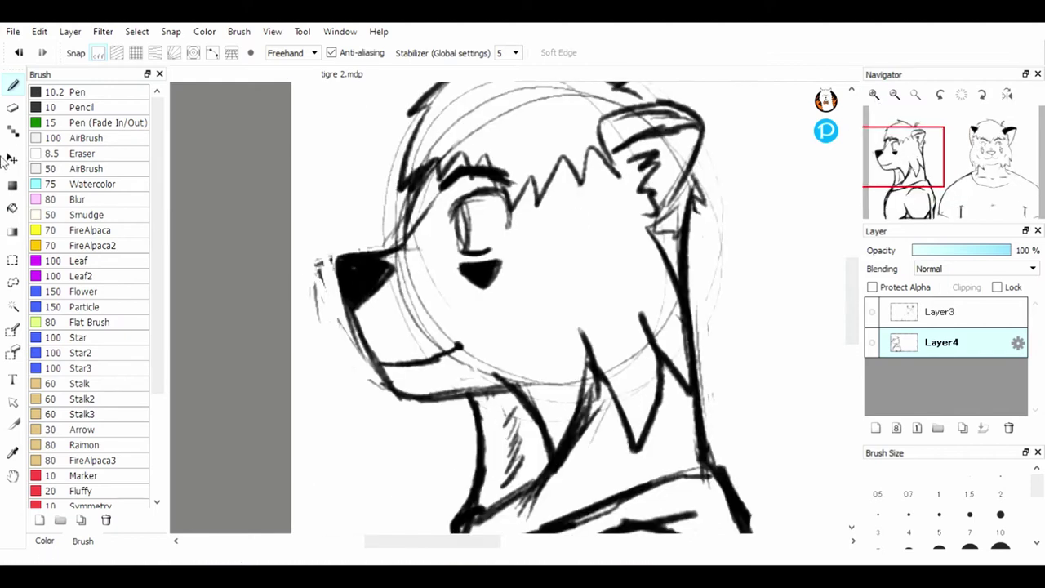
{"action": "left_click", "coordinate": [14, 283]}
{"action": "mouse_move", "coordinate": [412, 225]}
{"action": "left_mouse_down"}
{"action": "mouse_move", "coordinate": [408, 412]}
{"action": "mouse_move", "coordinate": [488, 225]}
{"action": "left_mouse_up"}
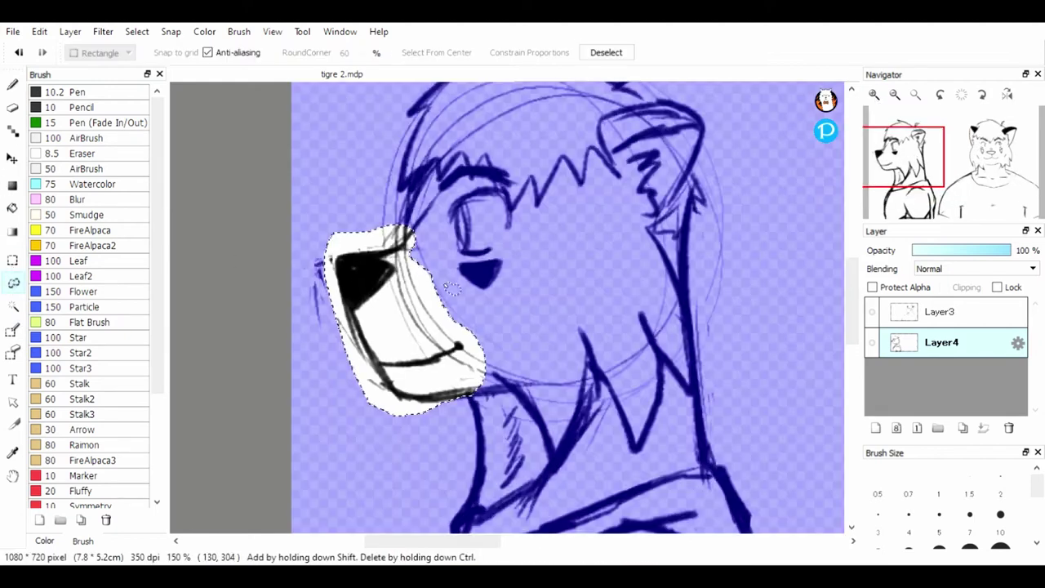
{"action": "key", "text": "ctrl+t"}
{"action": "left_click_drag", "start_coordinate": [454, 287], "coordinate": [446, 303]}
{"action": "left_click", "coordinate": [755, 537]}
{"action": "key", "text": "ctrl+d"}
Step: Redraw the bridge of the muzzle as a slanted line from the forehead to the nose, and erase the nose's black fill
{"action": "left_click", "coordinate": [13, 86]}
{"action": "mouse_move", "coordinate": [430, 177]}
{"action": "left_mouse_down"}
{"action": "mouse_move", "coordinate": [412, 216]}
{"action": "mouse_move", "coordinate": [359, 263]}
{"action": "left_mouse_up"}
{"action": "mouse_move", "coordinate": [410, 214]}
{"action": "left_mouse_down"}
{"action": "mouse_move", "coordinate": [343, 275]}
{"action": "mouse_move", "coordinate": [372, 272]}
{"action": "left_mouse_up"}
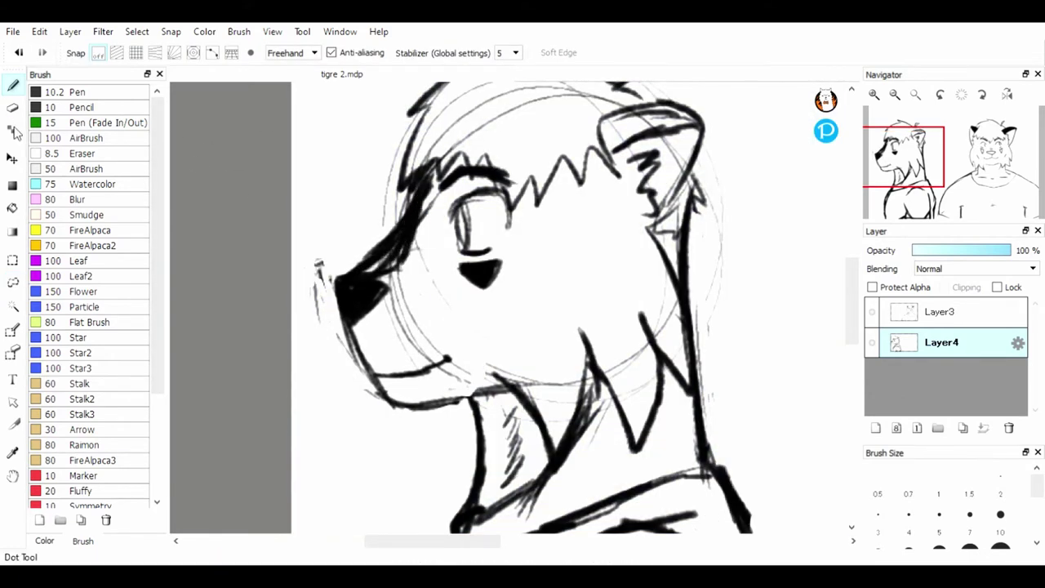
{"action": "key", "text": "e"}
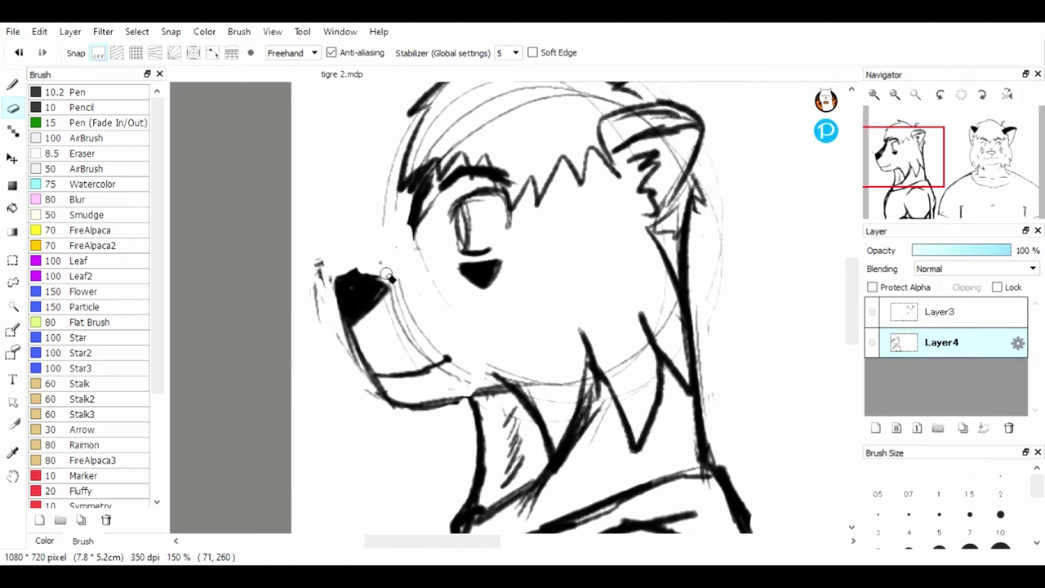
{"action": "left_click_drag", "start_coordinate": [344, 285], "coordinate": [363, 298]}
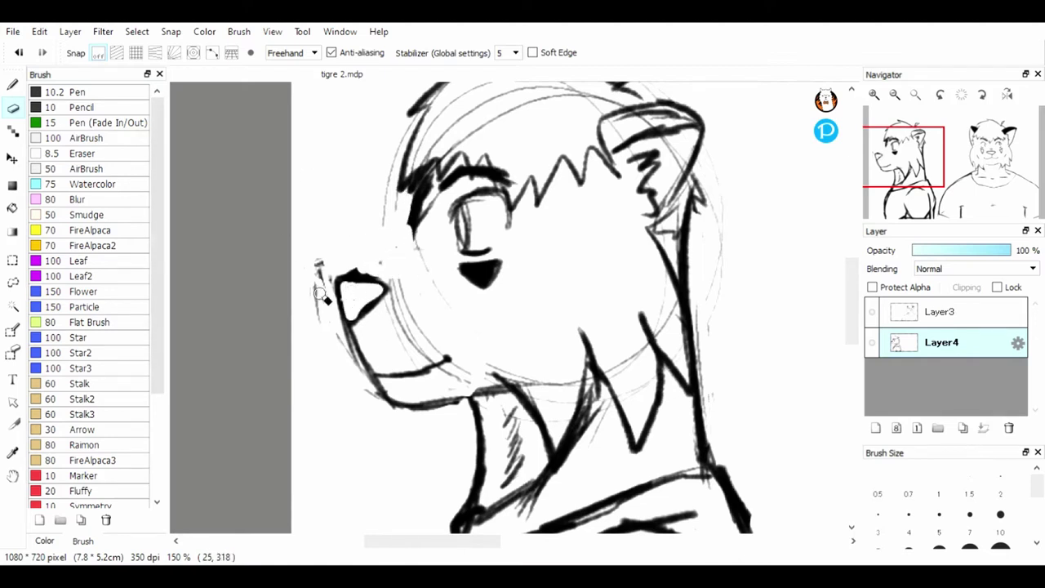
{"action": "left_click", "coordinate": [12, 84]}
{"action": "mouse_move", "coordinate": [432, 178]}
{"action": "left_mouse_down"}
{"action": "mouse_move", "coordinate": [410, 230]}
{"action": "mouse_move", "coordinate": [346, 280]}
{"action": "left_mouse_up"}
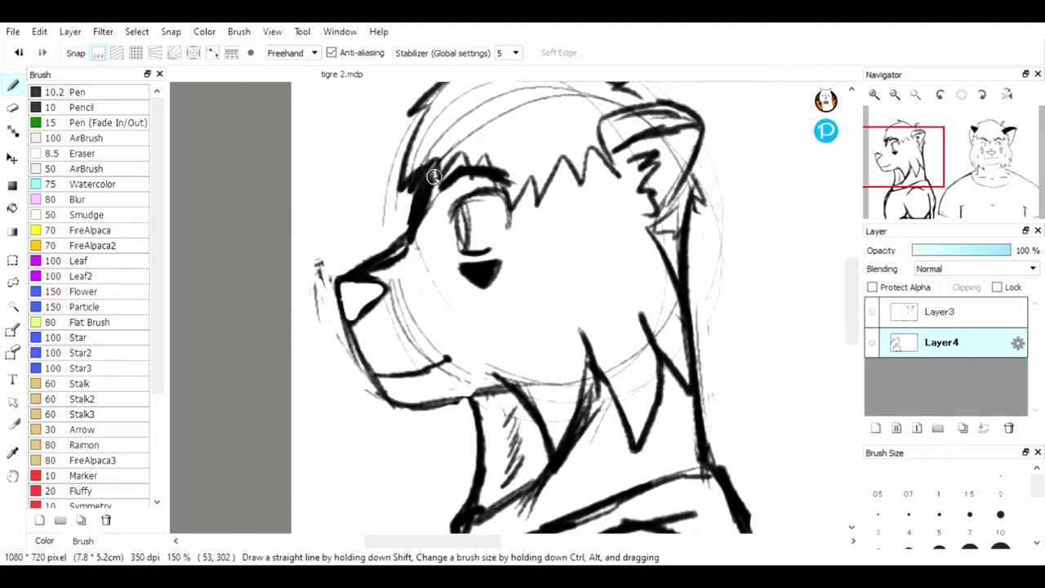
Step: Erase the curved mouth line and redraw it as a straighter line slanting up toward the cheek
{"action": "left_click", "coordinate": [12, 107]}
{"action": "mouse_move", "coordinate": [445, 361]}
{"action": "left_mouse_down"}
{"action": "mouse_move", "coordinate": [400, 369]}
{"action": "mouse_move", "coordinate": [448, 346]}
{"action": "left_mouse_up"}
{"action": "left_click", "coordinate": [12, 84]}
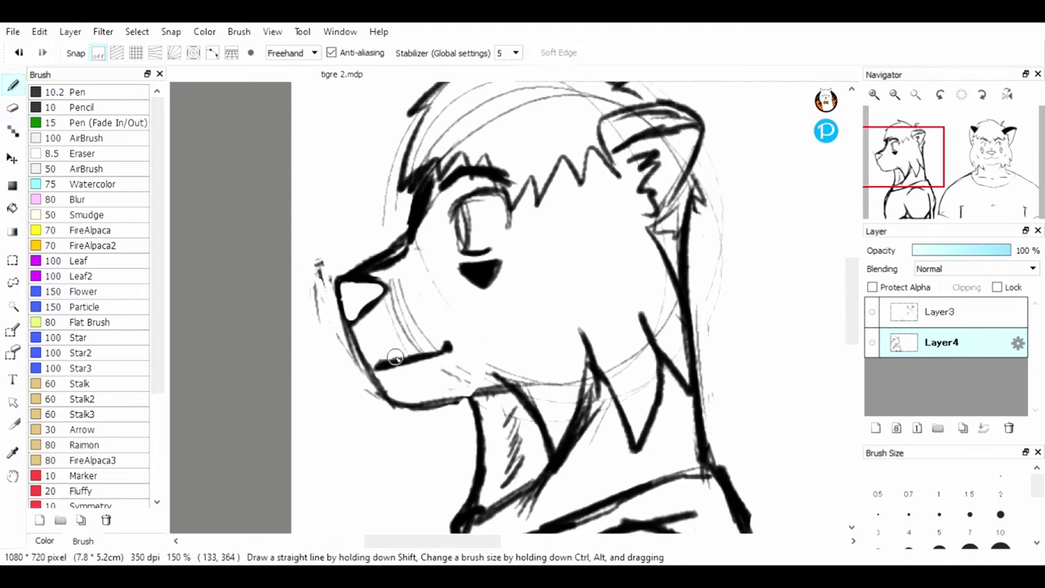
{"action": "left_click_drag", "start_coordinate": [361, 362], "coordinate": [398, 358]}
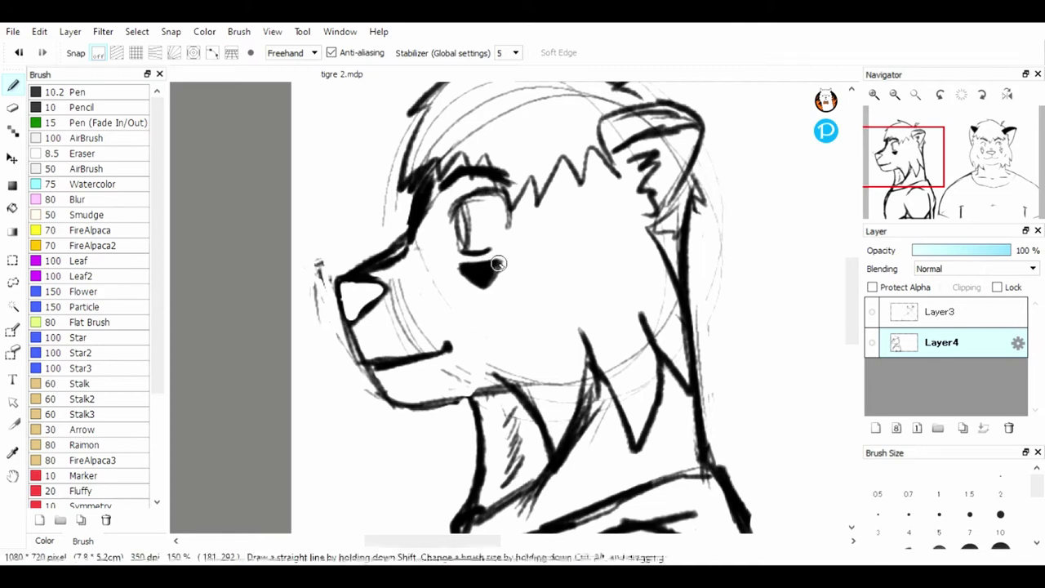
Step: Transform the whole profile sketch to a slightly smaller size beside the front-view drawing
{"action": "left_click", "coordinate": [895, 95]}
{"action": "left_click", "coordinate": [895, 95]}
{"action": "key", "text": "ctrl+t"}
{"action": "left_click_drag", "start_coordinate": [391, 302], "coordinate": [610, 291]}
{"action": "mouse_move", "coordinate": [689, 168]}
{"action": "left_mouse_down"}
{"action": "mouse_move", "coordinate": [665, 248]}
{"action": "mouse_move", "coordinate": [451, 269]}
{"action": "left_mouse_up"}
{"action": "mouse_move", "coordinate": [412, 347]}
{"action": "left_mouse_down"}
{"action": "mouse_move", "coordinate": [603, 359]}
{"action": "mouse_move", "coordinate": [482, 350]}
{"action": "mouse_move", "coordinate": [618, 321]}
{"action": "mouse_move", "coordinate": [393, 342]}
{"action": "left_mouse_up"}
{"action": "left_click_drag", "start_coordinate": [437, 387], "coordinate": [449, 425]}
{"action": "key", "text": "Return"}
Step: Lower the opacity of Layer4 to fade the sketch, and add a new layer above it for inking
{"action": "left_click", "coordinate": [951, 254]}
{"action": "left_click", "coordinate": [875, 428]}
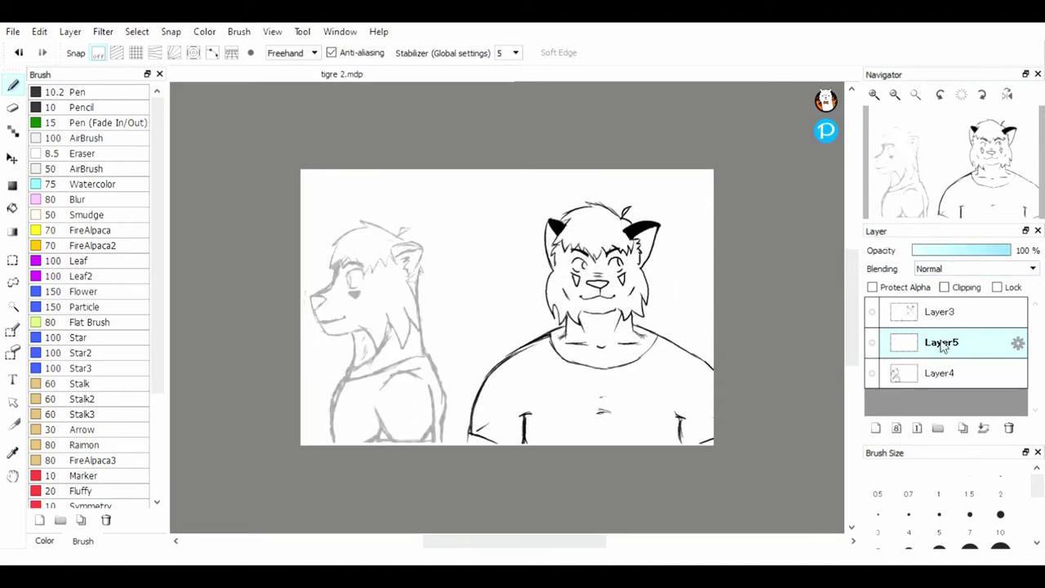
Step: Ink the profile's eye, the triangular cheek marking and the nose over the faded sketch on Layer5
{"action": "left_click", "coordinate": [874, 95]}
{"action": "left_click", "coordinate": [874, 94]}
{"action": "left_click", "coordinate": [874, 95]}
{"action": "mouse_move", "coordinate": [957, 181]}
{"action": "left_mouse_down"}
{"action": "mouse_move", "coordinate": [943, 194]}
{"action": "mouse_move", "coordinate": [905, 170]}
{"action": "left_mouse_up"}
{"action": "left_click", "coordinate": [874, 95]}
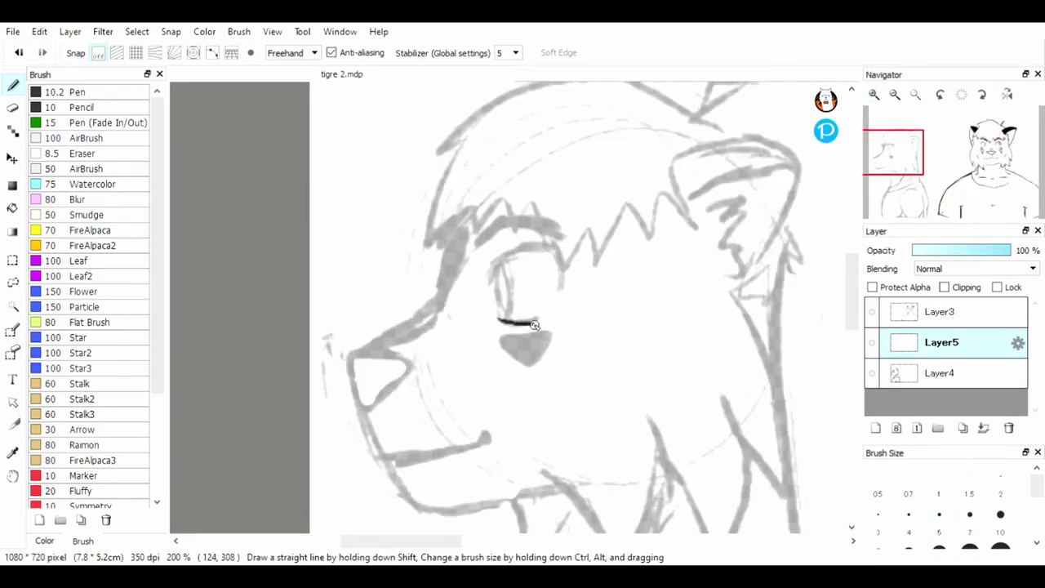
{"action": "key", "text": "ctrl+z"}
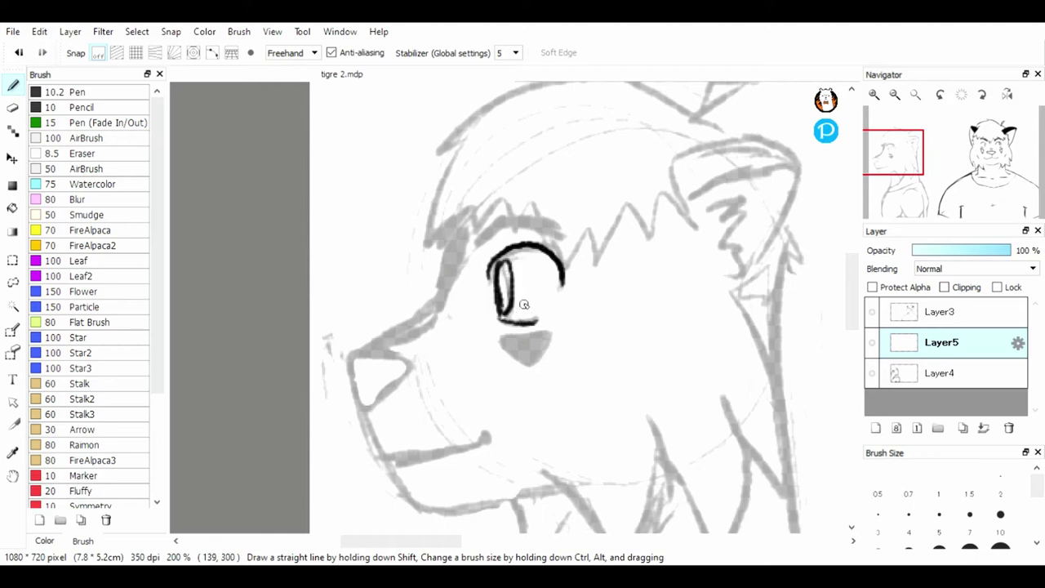
{"action": "left_click_drag", "start_coordinate": [525, 372], "coordinate": [499, 335]}
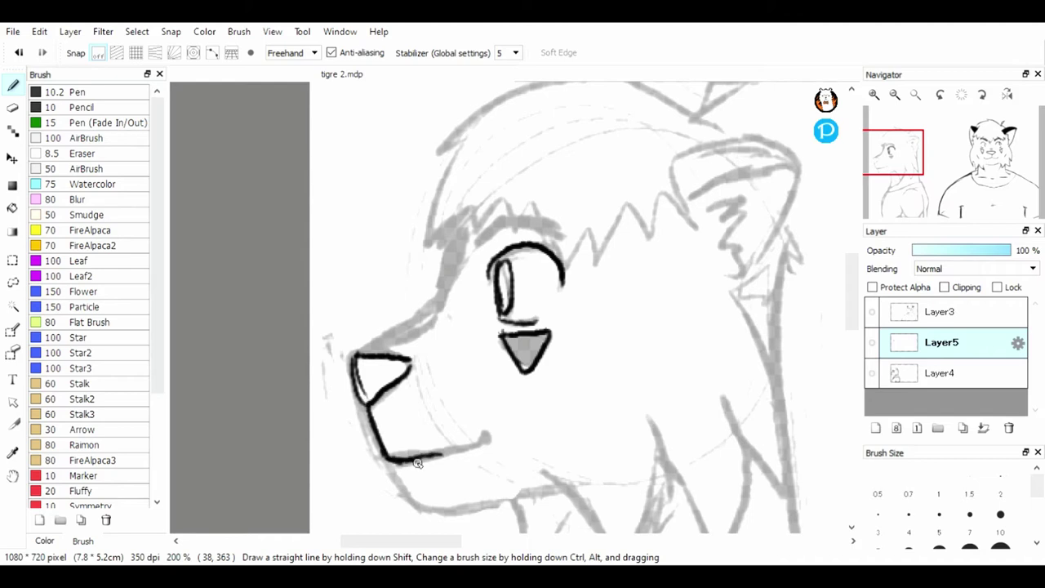
Step: Finish the mouth line with its thick corner, and ink the chin and lower jaw
{"action": "left_click_drag", "start_coordinate": [417, 463], "coordinate": [491, 430]}
{"action": "left_click_drag", "start_coordinate": [880, 163], "coordinate": [878, 169]}
{"action": "scroll", "coordinate": [878, 168], "scroll_direction": "up", "scroll_amount": 1}
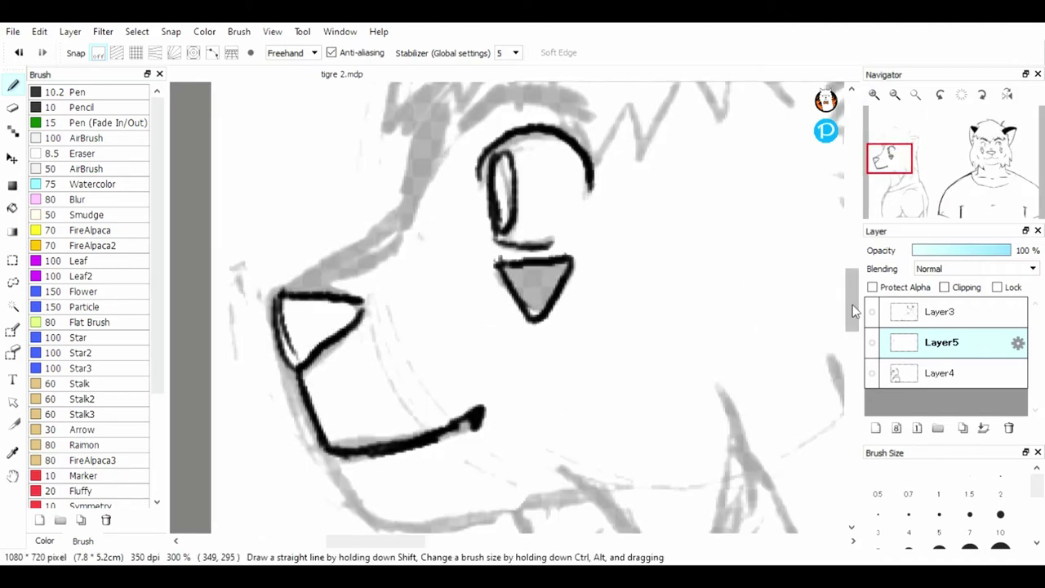
{"action": "left_click_drag", "start_coordinate": [853, 305], "coordinate": [853, 314]}
{"action": "left_click_drag", "start_coordinate": [463, 369], "coordinate": [472, 366]}
{"action": "mouse_move", "coordinate": [333, 394]}
{"action": "left_mouse_down"}
{"action": "mouse_move", "coordinate": [376, 472]}
{"action": "mouse_move", "coordinate": [543, 450]}
{"action": "left_mouse_up"}
{"action": "left_click_drag", "start_coordinate": [473, 466], "coordinate": [505, 460]}
Step: Ink the pointed cheek fur tufts and the curved line from below the ear down the back of the head
{"action": "left_click_drag", "start_coordinate": [410, 547], "coordinate": [444, 547]}
{"action": "left_click_drag", "start_coordinate": [851, 319], "coordinate": [851, 337]}
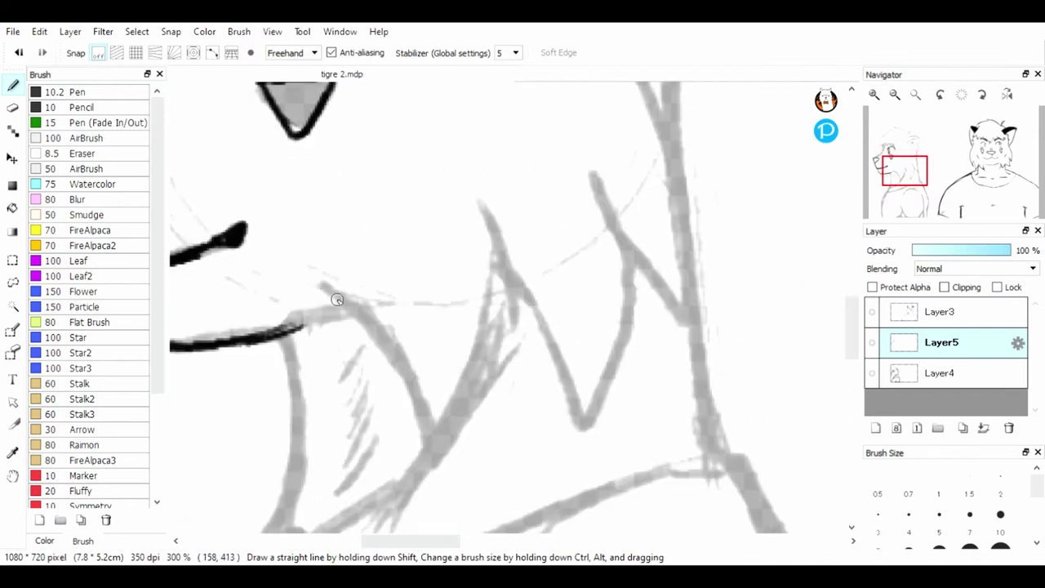
{"action": "mouse_move", "coordinate": [335, 293]}
{"action": "left_mouse_down"}
{"action": "mouse_move", "coordinate": [390, 377]}
{"action": "mouse_move", "coordinate": [482, 241]}
{"action": "mouse_move", "coordinate": [588, 175]}
{"action": "left_mouse_up"}
{"action": "scroll", "coordinate": [793, 255], "scroll_direction": "up", "scroll_amount": 3}
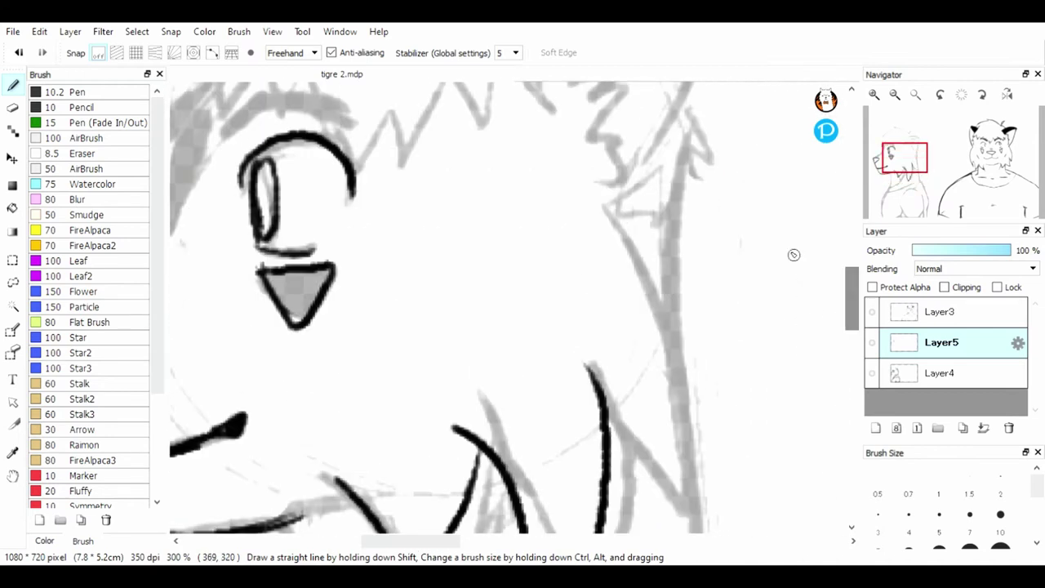
{"action": "left_click_drag", "start_coordinate": [619, 225], "coordinate": [702, 492]}
Step: Ink the ear with its zigzag inner fur and solid black upper band, and add the fur tufts behind it
{"action": "scroll", "coordinate": [599, 441], "scroll_direction": "up", "scroll_amount": 3}
{"action": "mouse_move", "coordinate": [519, 213]}
{"action": "left_mouse_down"}
{"action": "mouse_move", "coordinate": [586, 187]}
{"action": "mouse_move", "coordinate": [619, 387]}
{"action": "left_mouse_up"}
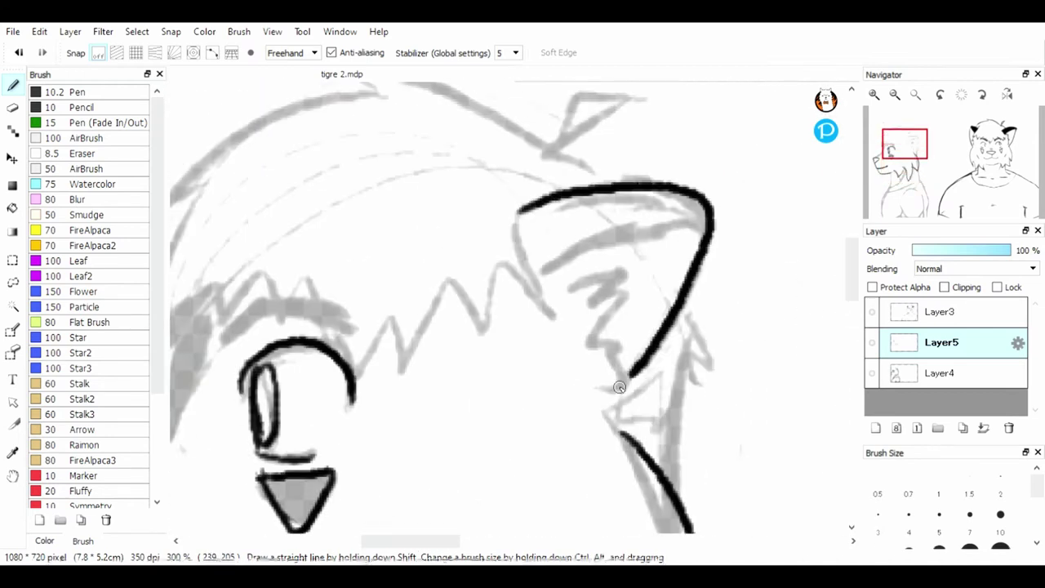
{"action": "mouse_move", "coordinate": [704, 224]}
{"action": "left_mouse_down"}
{"action": "mouse_move", "coordinate": [560, 251]}
{"action": "mouse_move", "coordinate": [546, 272]}
{"action": "left_mouse_up"}
{"action": "left_click_drag", "start_coordinate": [553, 278], "coordinate": [597, 288]}
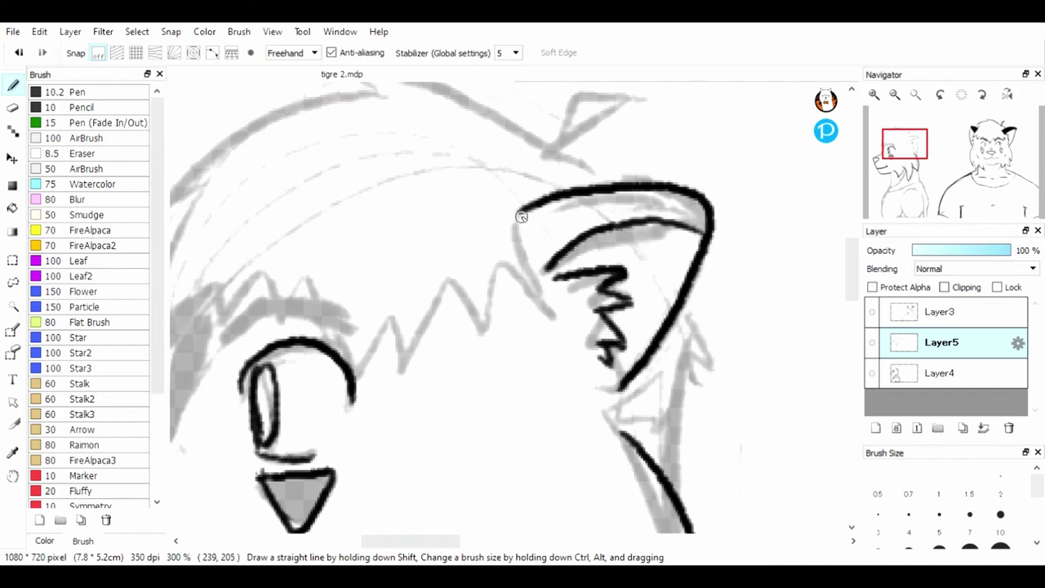
{"action": "mouse_move", "coordinate": [527, 218]}
{"action": "left_mouse_down"}
{"action": "mouse_move", "coordinate": [583, 201]}
{"action": "mouse_move", "coordinate": [699, 223]}
{"action": "mouse_move", "coordinate": [678, 197]}
{"action": "left_mouse_up"}
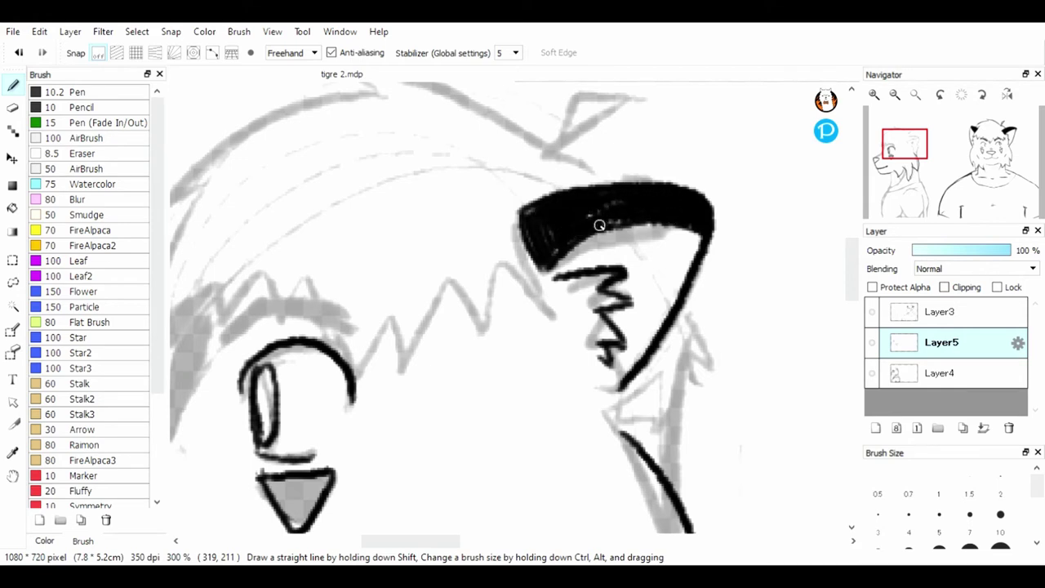
{"action": "mouse_move", "coordinate": [687, 302]}
{"action": "left_mouse_down"}
{"action": "mouse_move", "coordinate": [682, 381]}
{"action": "mouse_move", "coordinate": [624, 398]}
{"action": "left_mouse_up"}
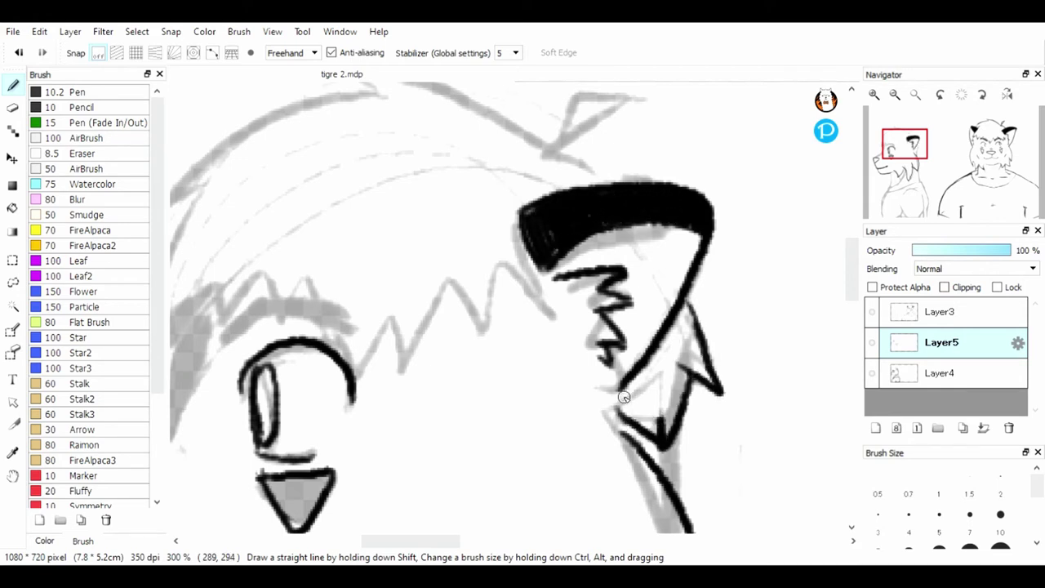
Step: Ink the forehead and muzzle bridge with short wrinkle lines, and draw a thick eyebrow above the eye
{"action": "left_click_drag", "start_coordinate": [449, 540], "coordinate": [427, 540]}
{"action": "mouse_move", "coordinate": [325, 403]}
{"action": "left_mouse_down"}
{"action": "mouse_move", "coordinate": [343, 329]}
{"action": "mouse_move", "coordinate": [256, 479]}
{"action": "mouse_move", "coordinate": [215, 498]}
{"action": "mouse_move", "coordinate": [346, 445]}
{"action": "left_mouse_up"}
{"action": "left_click", "coordinate": [892, 155]}
{"action": "mouse_move", "coordinate": [308, 303]}
{"action": "left_mouse_down"}
{"action": "mouse_move", "coordinate": [336, 333]}
{"action": "mouse_move", "coordinate": [335, 294]}
{"action": "left_mouse_up"}
{"action": "left_click_drag", "start_coordinate": [306, 300], "coordinate": [337, 335]}
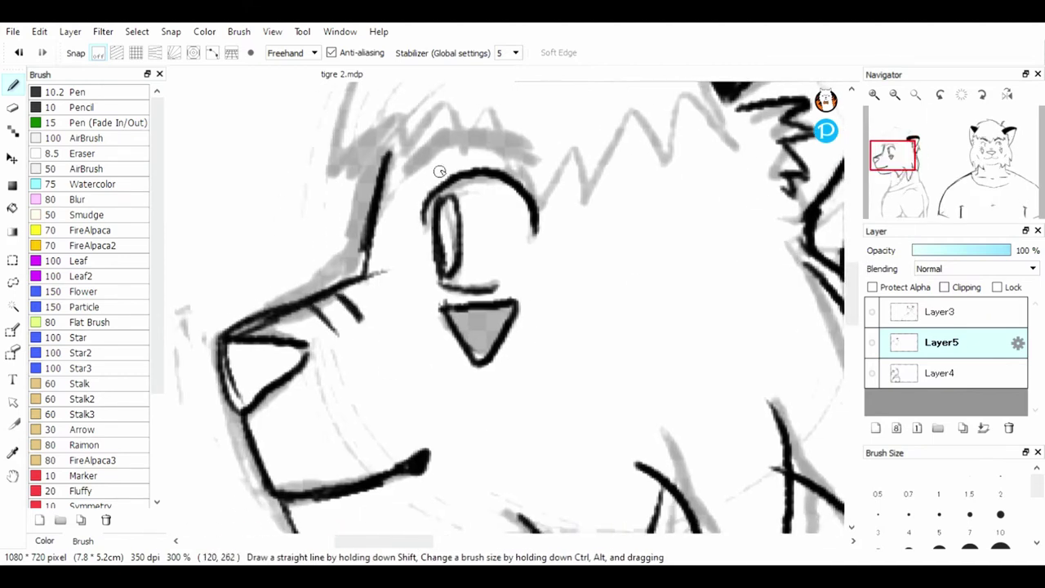
{"action": "left_click_drag", "start_coordinate": [521, 140], "coordinate": [412, 163]}
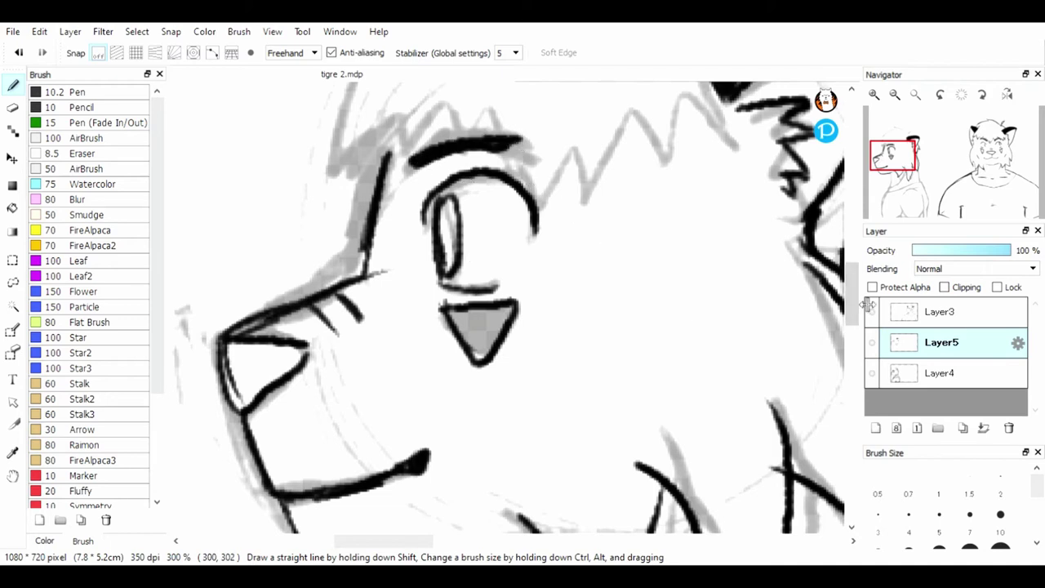
Step: Ink the spiky hair outline and jagged fringe, and add the small upright tuft in front of the ear
{"action": "left_click_drag", "start_coordinate": [851, 287], "coordinate": [832, 249]}
{"action": "mouse_move", "coordinate": [722, 225]}
{"action": "left_mouse_down"}
{"action": "mouse_move", "coordinate": [521, 143]}
{"action": "mouse_move", "coordinate": [375, 250]}
{"action": "mouse_move", "coordinate": [402, 384]}
{"action": "left_mouse_up"}
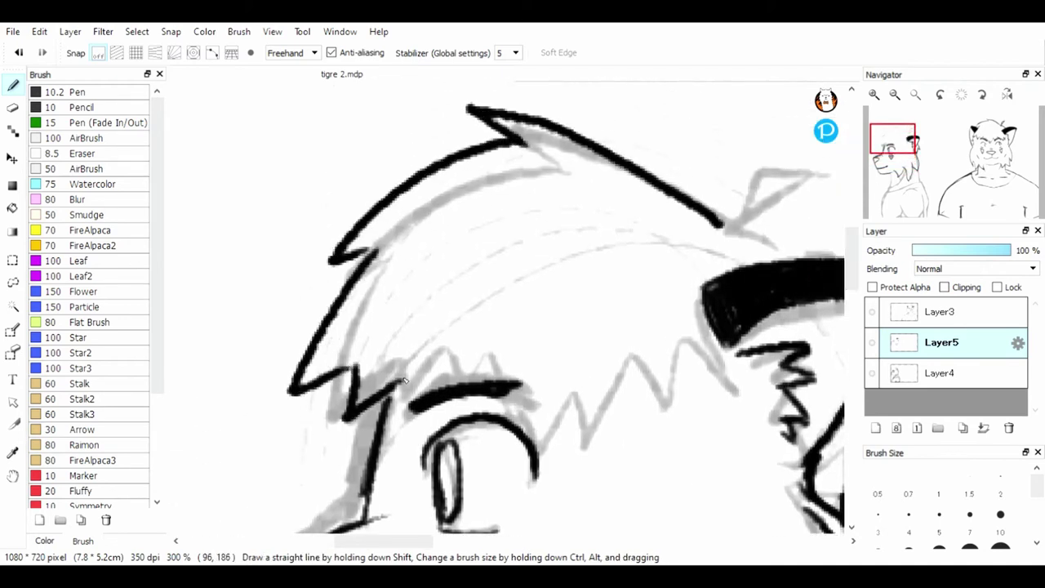
{"action": "mouse_move", "coordinate": [357, 415]}
{"action": "left_mouse_down"}
{"action": "mouse_move", "coordinate": [502, 374]}
{"action": "mouse_move", "coordinate": [662, 384]}
{"action": "mouse_move", "coordinate": [732, 410]}
{"action": "left_mouse_up"}
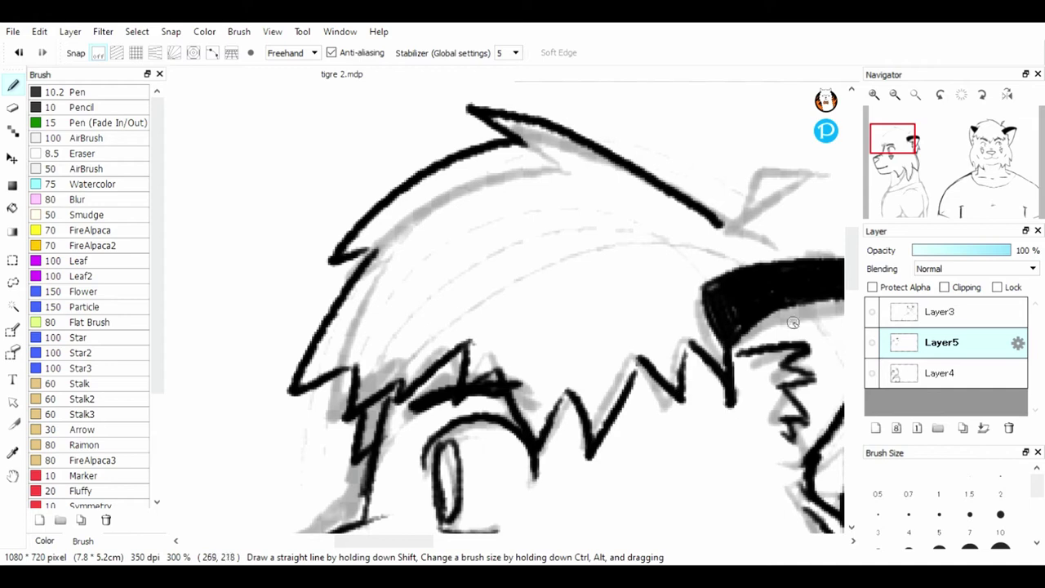
{"action": "left_click_drag", "start_coordinate": [412, 542], "coordinate": [453, 549]}
{"action": "mouse_move", "coordinate": [478, 246]}
{"action": "left_mouse_down"}
{"action": "mouse_move", "coordinate": [567, 192]}
{"action": "mouse_move", "coordinate": [467, 247]}
{"action": "left_mouse_up"}
{"action": "left_click_drag", "start_coordinate": [462, 191], "coordinate": [462, 258]}
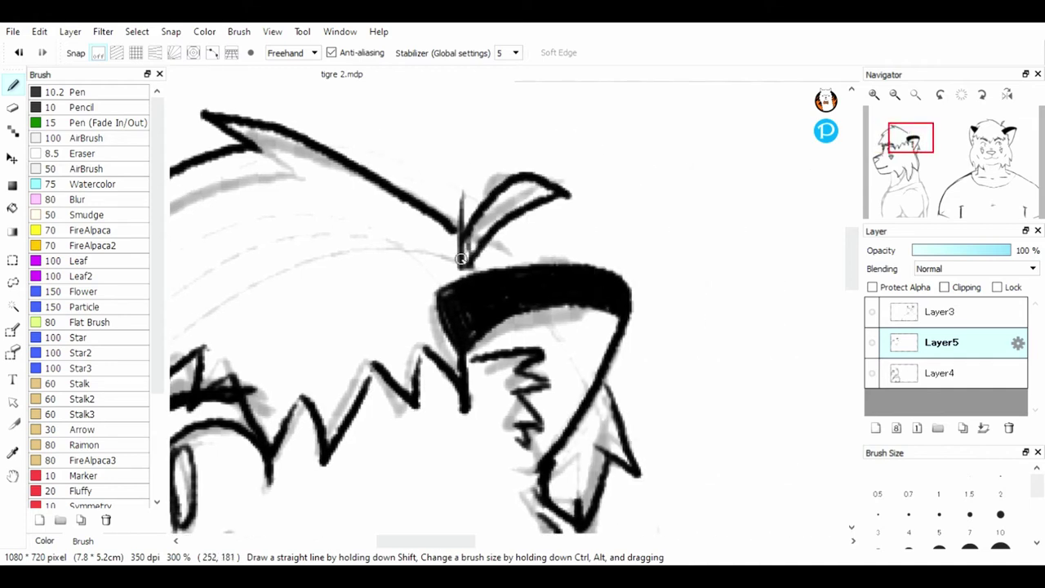
Step: Ink the front of the neck and the chest contour down to the lower edge of the canvas
{"action": "left_click_drag", "start_coordinate": [910, 140], "coordinate": [907, 178]}
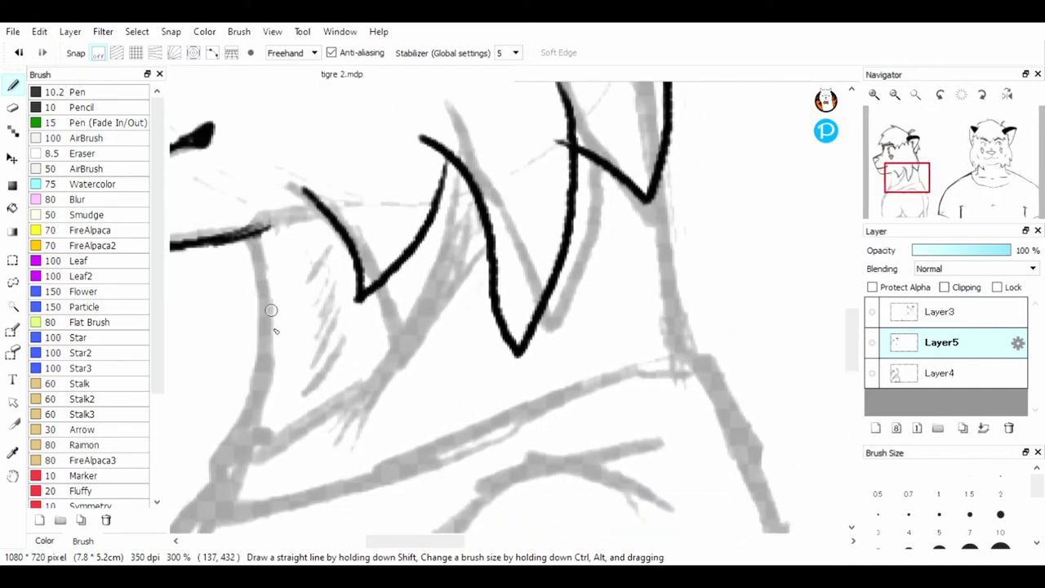
{"action": "left_click_drag", "start_coordinate": [259, 233], "coordinate": [280, 422]}
{"action": "left_click_drag", "start_coordinate": [278, 303], "coordinate": [263, 469]}
{"action": "left_click_drag", "start_coordinate": [266, 362], "coordinate": [233, 474]}
{"action": "left_click_drag", "start_coordinate": [898, 185], "coordinate": [892, 201]}
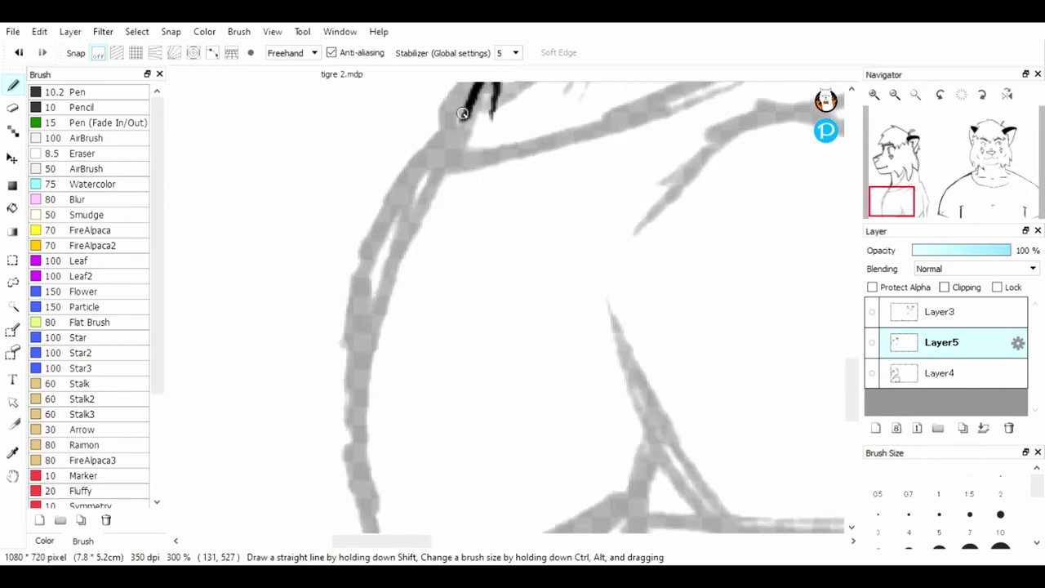
{"action": "mouse_move", "coordinate": [464, 114]}
{"action": "left_mouse_down"}
{"action": "mouse_move", "coordinate": [365, 303]}
{"action": "mouse_move", "coordinate": [375, 530]}
{"action": "left_mouse_up"}
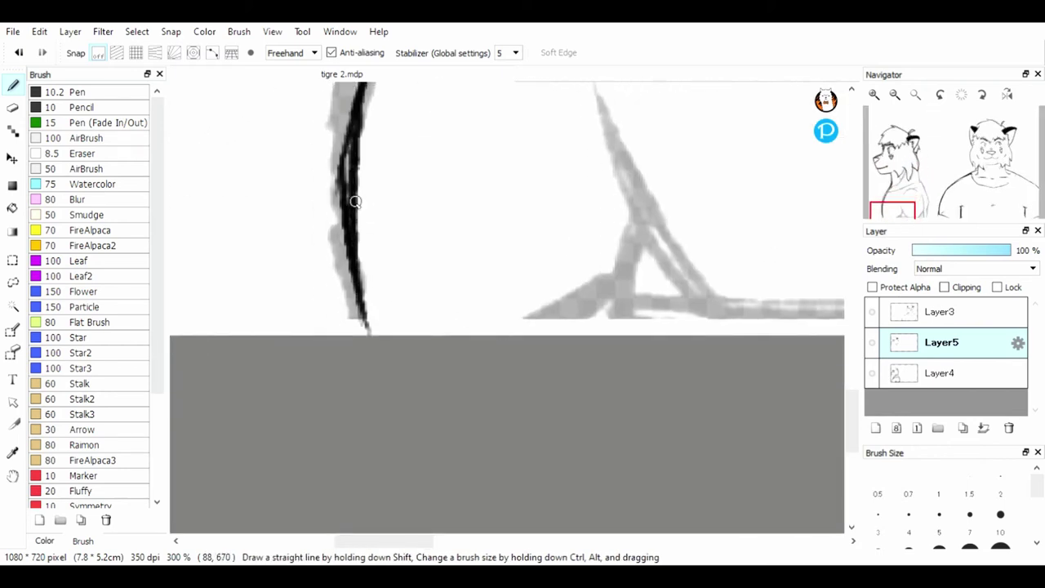
Step: Ink the fold beneath the chest, both sides of the upper arm and the rounded shoulder arc
{"action": "mouse_move", "coordinate": [642, 240]}
{"action": "left_mouse_down"}
{"action": "mouse_move", "coordinate": [618, 290]}
{"action": "mouse_move", "coordinate": [558, 332]}
{"action": "left_mouse_up"}
{"action": "left_click_drag", "start_coordinate": [907, 215], "coordinate": [931, 215]}
{"action": "mouse_move", "coordinate": [255, 261]}
{"action": "left_mouse_down"}
{"action": "mouse_move", "coordinate": [308, 421]}
{"action": "mouse_move", "coordinate": [352, 471]}
{"action": "left_mouse_up"}
{"action": "mouse_move", "coordinate": [618, 301]}
{"action": "left_mouse_down"}
{"action": "mouse_move", "coordinate": [574, 443]}
{"action": "mouse_move", "coordinate": [548, 480]}
{"action": "left_mouse_up"}
{"action": "mouse_move", "coordinate": [602, 388]}
{"action": "left_mouse_down"}
{"action": "mouse_move", "coordinate": [627, 218]}
{"action": "mouse_move", "coordinate": [601, 135]}
{"action": "mouse_move", "coordinate": [624, 285]}
{"action": "left_mouse_up"}
{"action": "left_click_drag", "start_coordinate": [850, 390], "coordinate": [849, 360]}
{"action": "mouse_move", "coordinate": [366, 263]}
{"action": "left_mouse_down"}
{"action": "mouse_move", "coordinate": [461, 239]}
{"action": "mouse_move", "coordinate": [533, 253]}
{"action": "left_mouse_up"}
{"action": "left_click_drag", "start_coordinate": [489, 244], "coordinate": [555, 289]}
{"action": "mouse_move", "coordinate": [384, 249]}
{"action": "left_mouse_down"}
{"action": "mouse_move", "coordinate": [313, 315]}
{"action": "mouse_move", "coordinate": [287, 375]}
{"action": "left_mouse_up"}
{"action": "left_click_drag", "start_coordinate": [849, 355], "coordinate": [849, 396]}
{"action": "left_click_drag", "start_coordinate": [294, 331], "coordinate": [291, 441]}
{"action": "left_click_drag", "start_coordinate": [304, 344], "coordinate": [299, 441]}
{"action": "key", "text": "ctrl+z"}
{"action": "key", "text": "ctrl+z"}
{"action": "key", "text": "ctrl+z"}
Step: Ink the short torso lines running from both sides of the arm to the canvas's lower edge
{"action": "left_click_drag", "start_coordinate": [284, 290], "coordinate": [313, 471]}
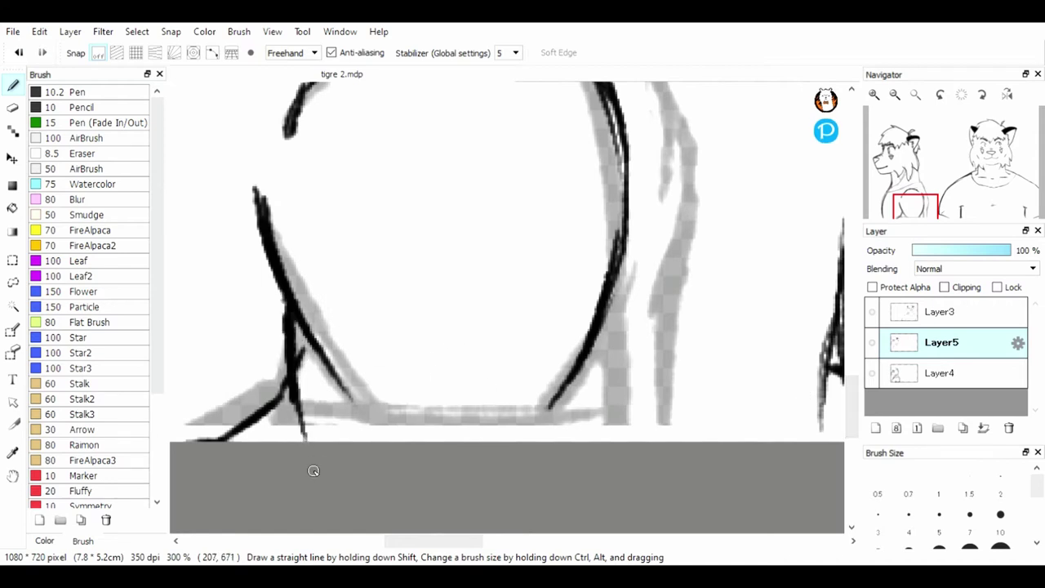
{"action": "mouse_move", "coordinate": [609, 277]}
{"action": "left_mouse_down"}
{"action": "mouse_move", "coordinate": [598, 408]}
{"action": "mouse_move", "coordinate": [595, 308]}
{"action": "left_mouse_up"}
Step: Ink the back of the neck, the shirt collar line and the back contour behind the arm
{"action": "scroll", "coordinate": [848, 295], "scroll_direction": "up", "scroll_amount": 5}
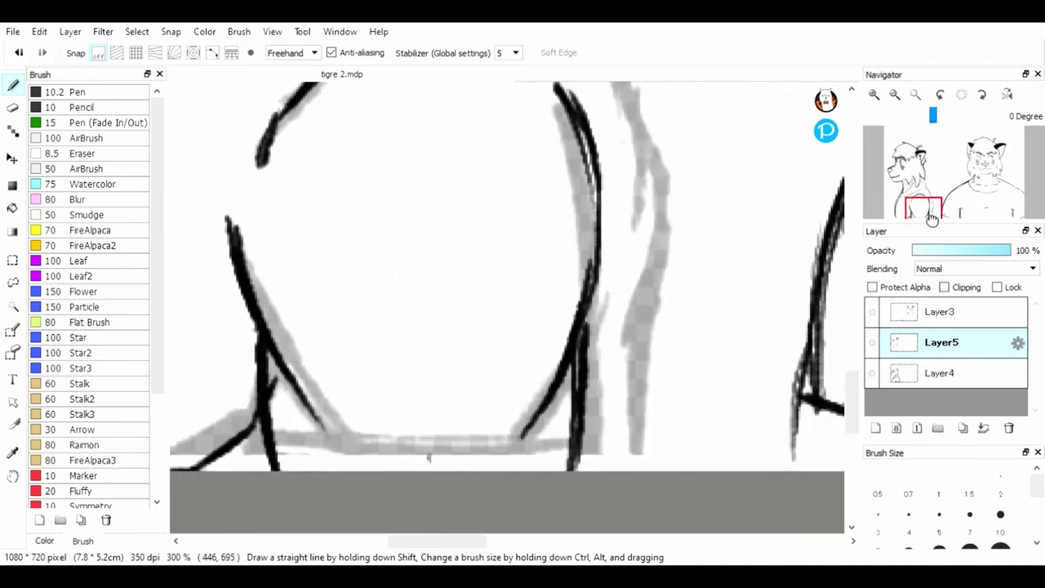
{"action": "scroll", "coordinate": [848, 295], "scroll_direction": "down", "scroll_amount": 2}
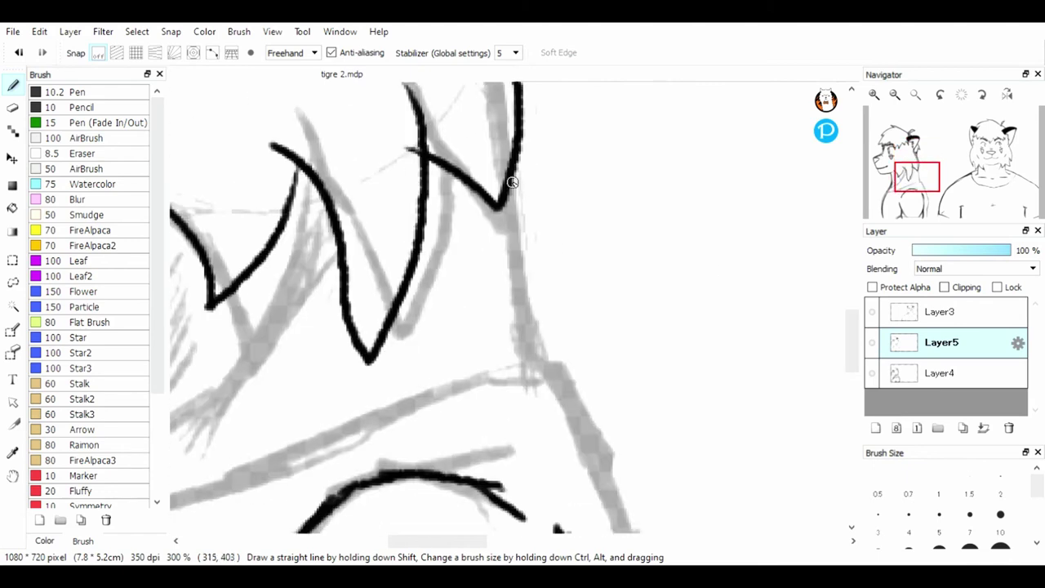
{"action": "scroll", "coordinate": [533, 355], "scroll_direction": "down", "scroll_amount": 2}
{"action": "mouse_move", "coordinate": [614, 326]}
{"action": "left_mouse_down"}
{"action": "mouse_move", "coordinate": [638, 522]}
{"action": "mouse_move", "coordinate": [541, 155]}
{"action": "left_mouse_up"}
Step: Lasso the inked profile head, transform it to a slightly smaller size and clear the selection
{"action": "left_click", "coordinate": [915, 95]}
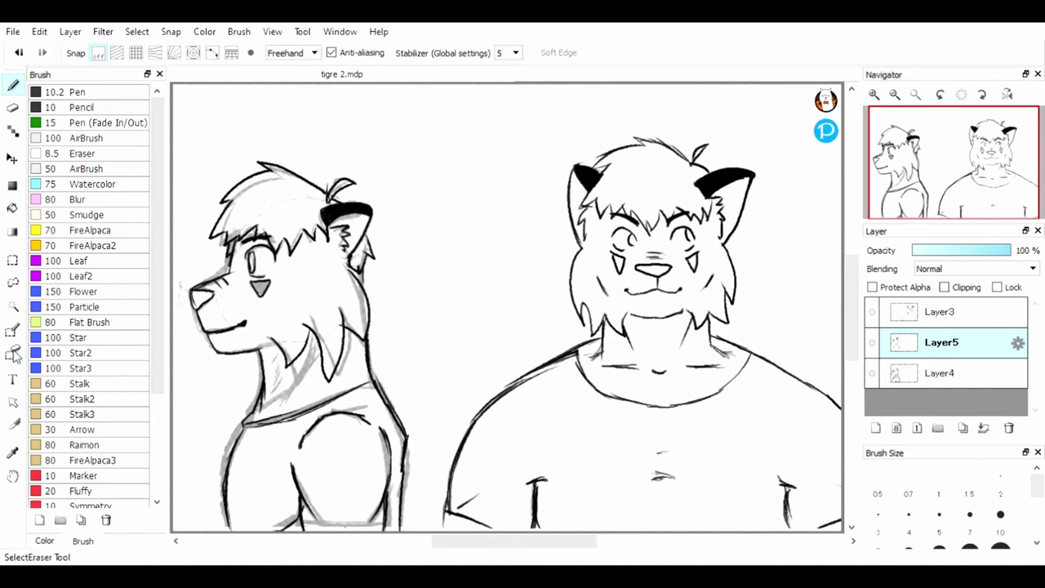
{"action": "left_click", "coordinate": [12, 282]}
{"action": "mouse_move", "coordinate": [229, 175]}
{"action": "left_mouse_down"}
{"action": "mouse_move", "coordinate": [235, 369]}
{"action": "mouse_move", "coordinate": [341, 385]}
{"action": "left_mouse_up"}
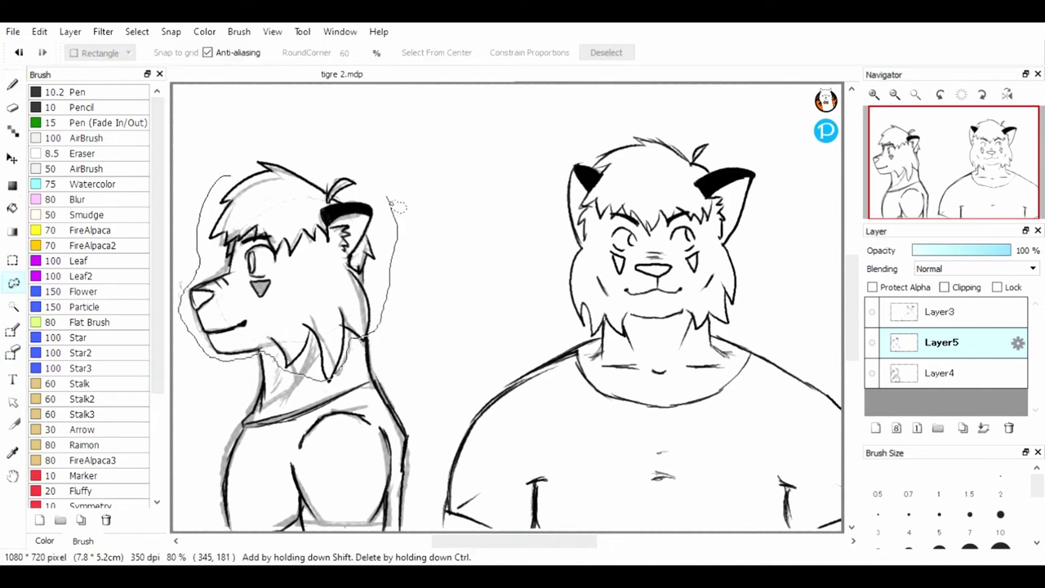
{"action": "left_click_drag", "start_coordinate": [390, 201], "coordinate": [279, 145]}
{"action": "key", "text": "ctrl+t"}
{"action": "left_click_drag", "start_coordinate": [398, 124], "coordinate": [391, 133]}
{"action": "left_click_drag", "start_coordinate": [382, 207], "coordinate": [384, 213]}
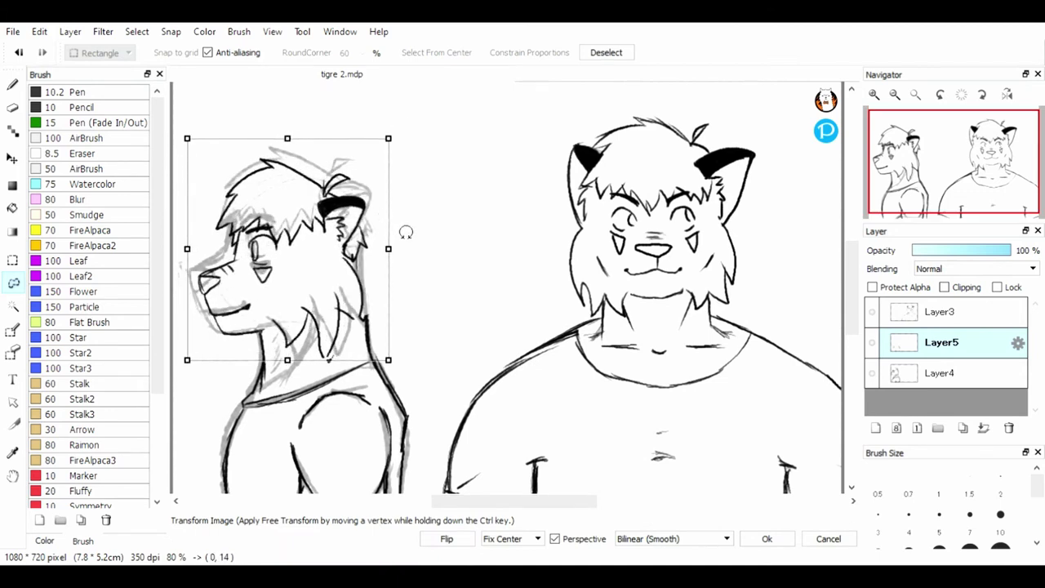
{"action": "key", "text": "Return"}
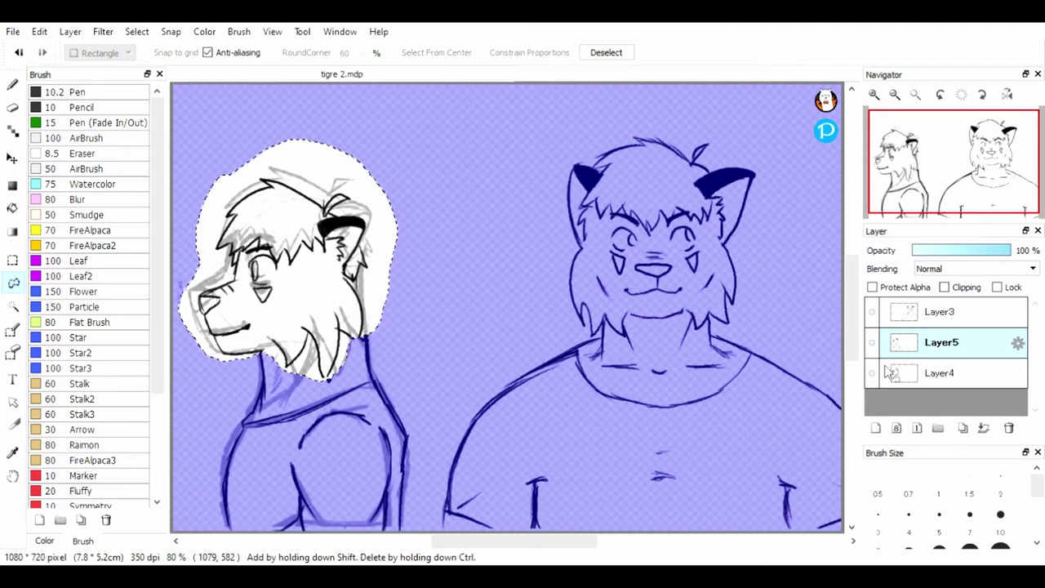
{"action": "key", "text": "ctrl+d"}
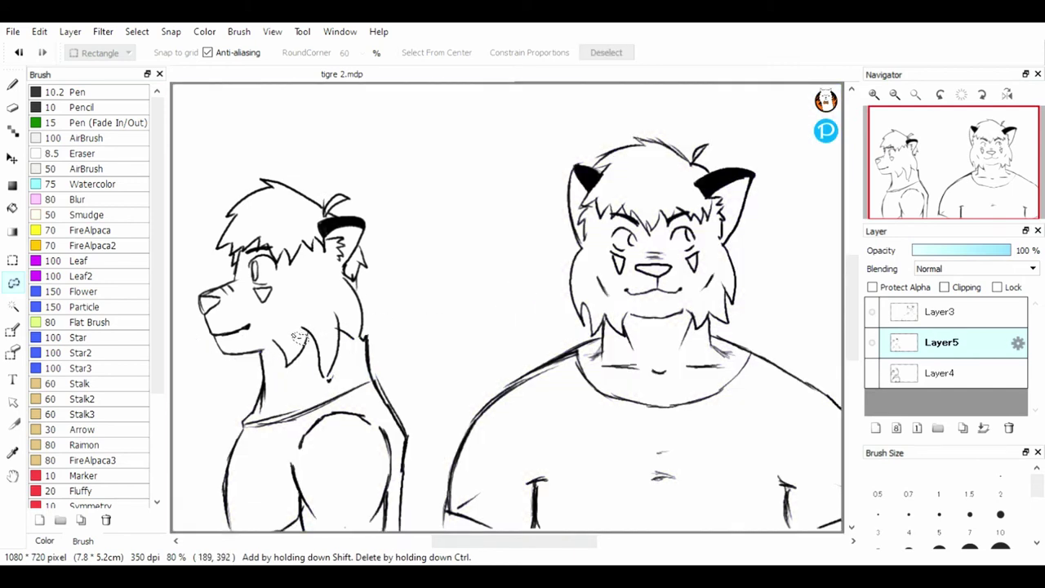
Step: Undo the resizing of the inked head
{"action": "key", "text": "ctrl+z"}
{"action": "key", "text": "ctrl+z"}
{"action": "key", "text": "ctrl+z"}
Step: Hide the rough sketch on Layer4 so only the inked lines show
{"action": "left_click", "coordinate": [871, 372]}
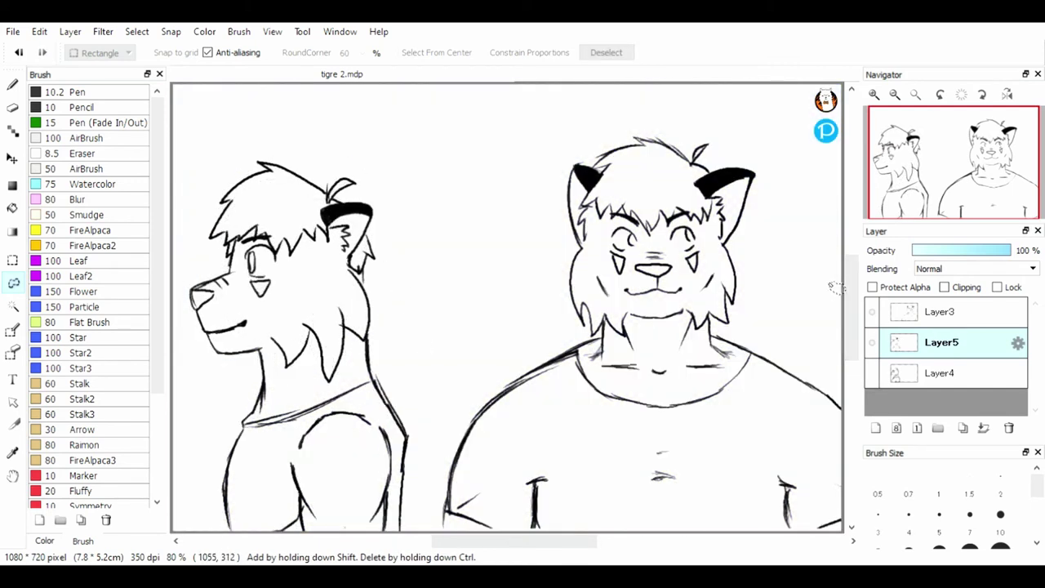
{"action": "scroll", "coordinate": [939, 179], "scroll_direction": "up", "scroll_amount": 2}
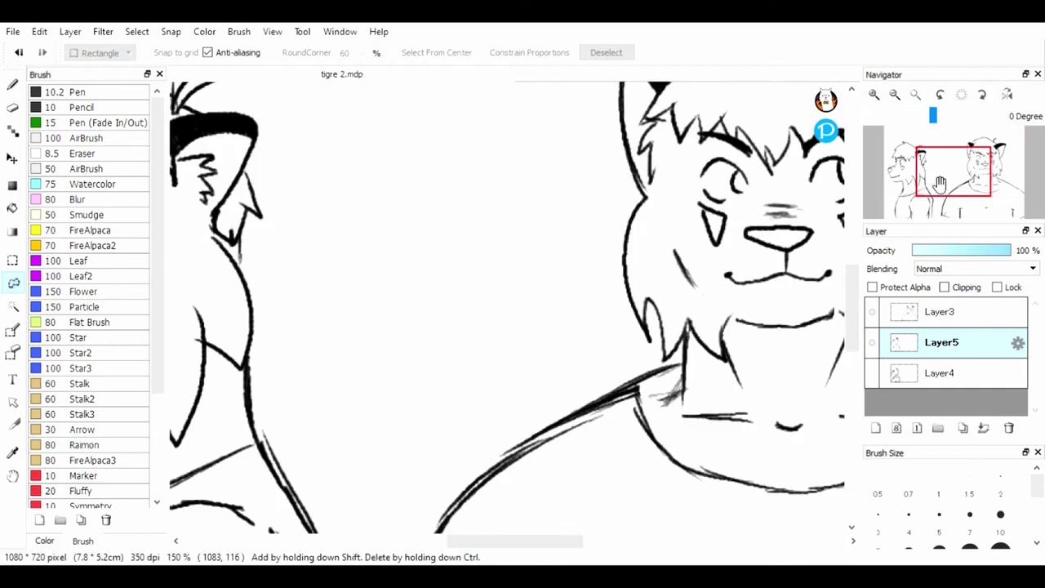
Step: Try to erase and redraw the upper back hair line on the profile head, and undo the attempt
{"action": "left_click_drag", "start_coordinate": [939, 181], "coordinate": [908, 154]}
{"action": "left_click", "coordinate": [874, 95]}
{"action": "left_click", "coordinate": [13, 108]}
{"action": "left_click_drag", "start_coordinate": [479, 192], "coordinate": [546, 233]}
{"action": "key", "text": "b"}
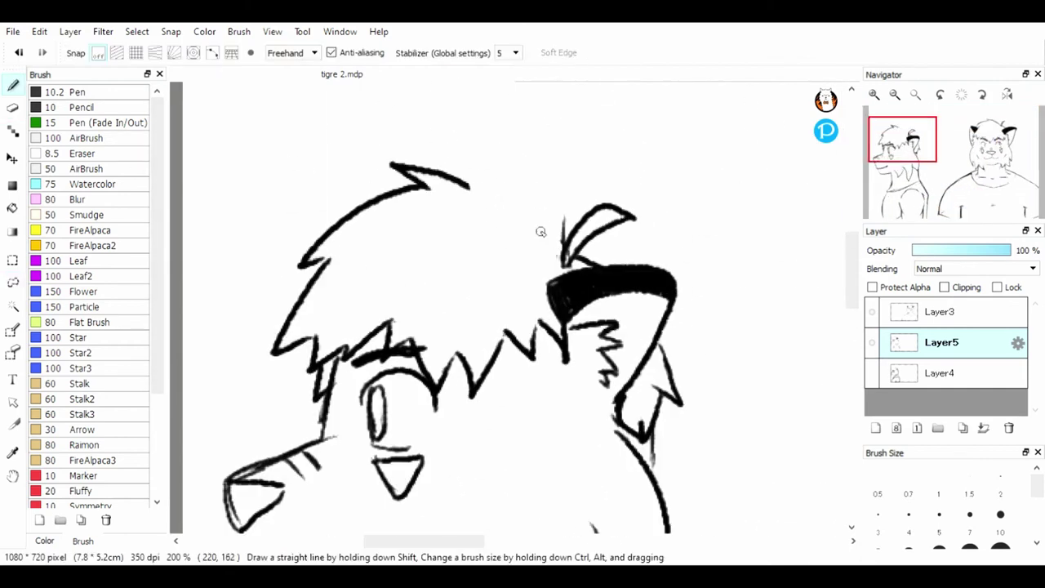
{"action": "mouse_move", "coordinate": [849, 297]}
{"action": "left_mouse_down"}
{"action": "mouse_move", "coordinate": [849, 310]}
{"action": "mouse_move", "coordinate": [849, 301]}
{"action": "left_mouse_up"}
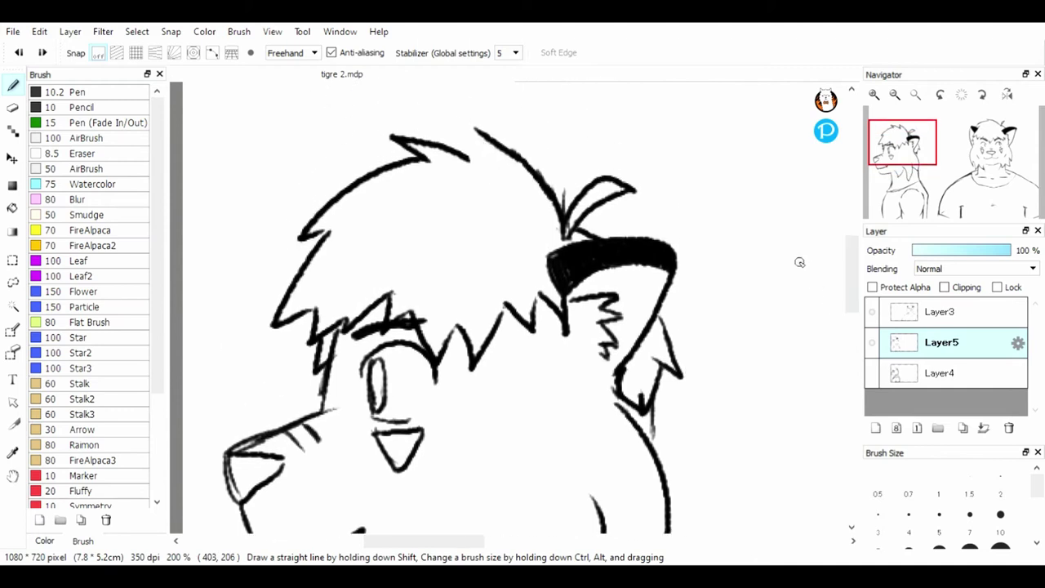
{"action": "key", "text": "ctrl+z"}
{"action": "key", "text": "ctrl+z"}
{"action": "left_click", "coordinate": [915, 95]}
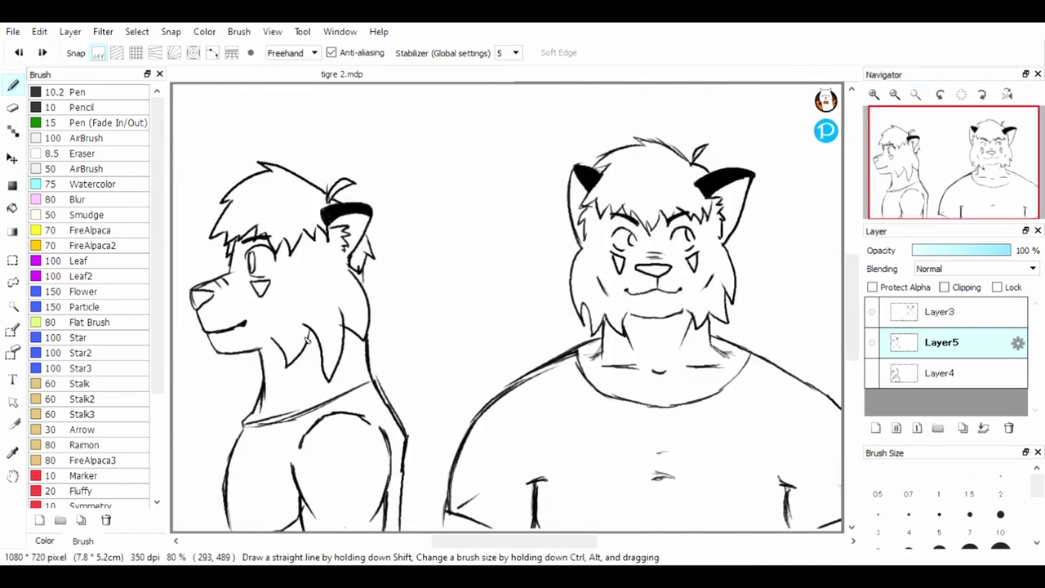
Step: Undo the stray stroke above the profile head and delete the Layer4 sketch layer
{"action": "left_click_drag", "start_coordinate": [248, 140], "coordinate": [239, 156]}
{"action": "key", "text": "ctrl+z"}
{"action": "left_click", "coordinate": [919, 377]}
{"action": "left_click", "coordinate": [1009, 429]}
Step: Add a new layer above Layer3 and handwrite the labels "SiDE" and "front" above the two views
{"action": "left_click", "coordinate": [917, 316]}
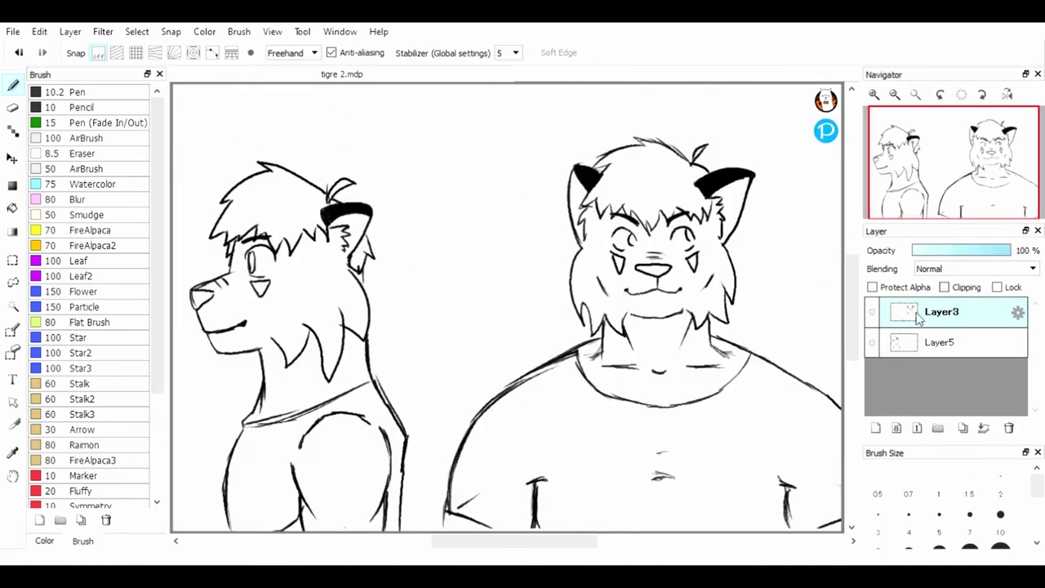
{"action": "left_click_drag", "start_coordinate": [918, 316], "coordinate": [920, 320]}
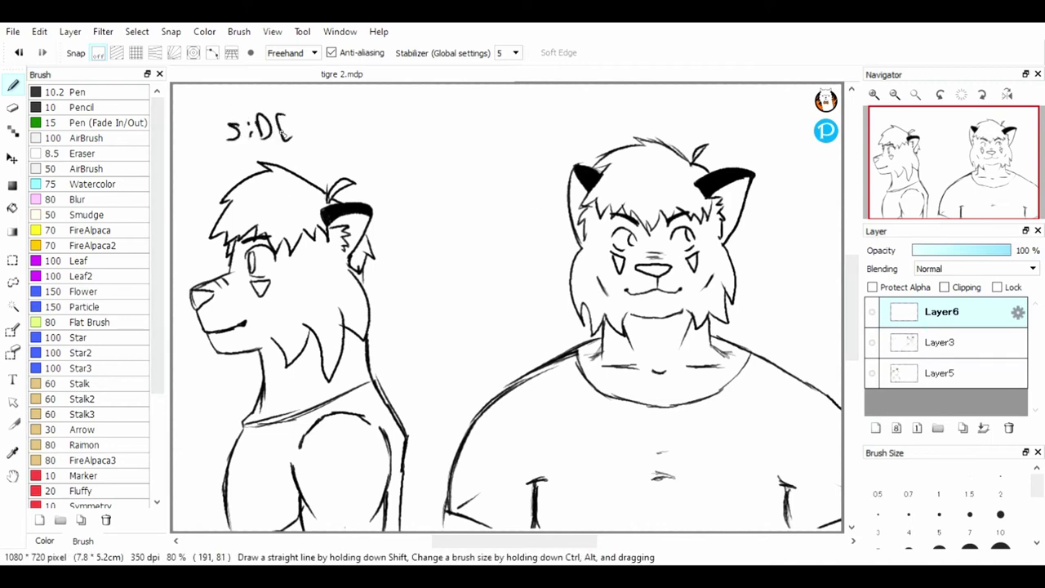
{"action": "left_click_drag", "start_coordinate": [665, 126], "coordinate": [664, 128]}
{"action": "left_click_drag", "start_coordinate": [673, 104], "coordinate": [674, 128]}
{"action": "left_click_drag", "start_coordinate": [664, 116], "coordinate": [684, 113]}
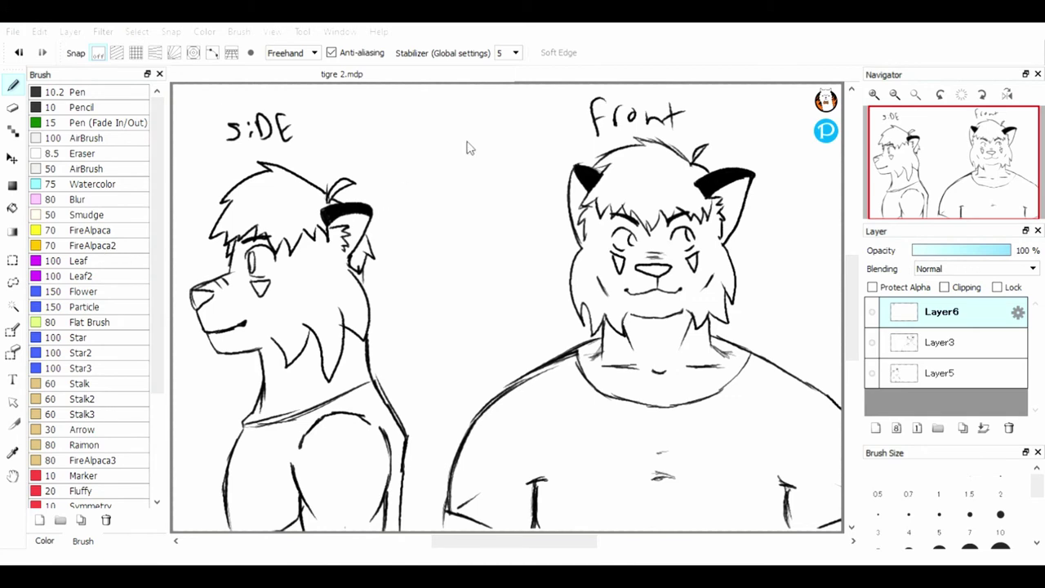
Step: Sample the orange fur color from el tigre.jpg and return to the tigre 2.mdp drawing with the brush ready
{"action": "left_click", "coordinate": [388, 372]}
{"action": "left_click", "coordinate": [12, 452]}
{"action": "left_click", "coordinate": [284, 75]}
{"action": "left_click", "coordinate": [12, 86]}
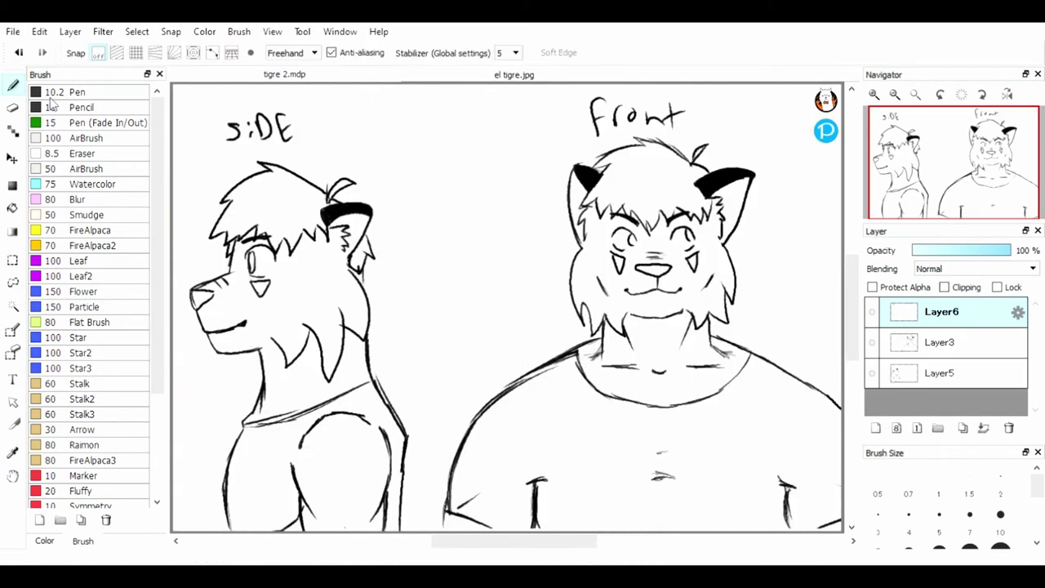
Step: Add a new layer beneath the line art and paint the profile's face, ear and neck orange with the size 30 Pen
{"action": "key", "text": "ctrl+shift+n"}
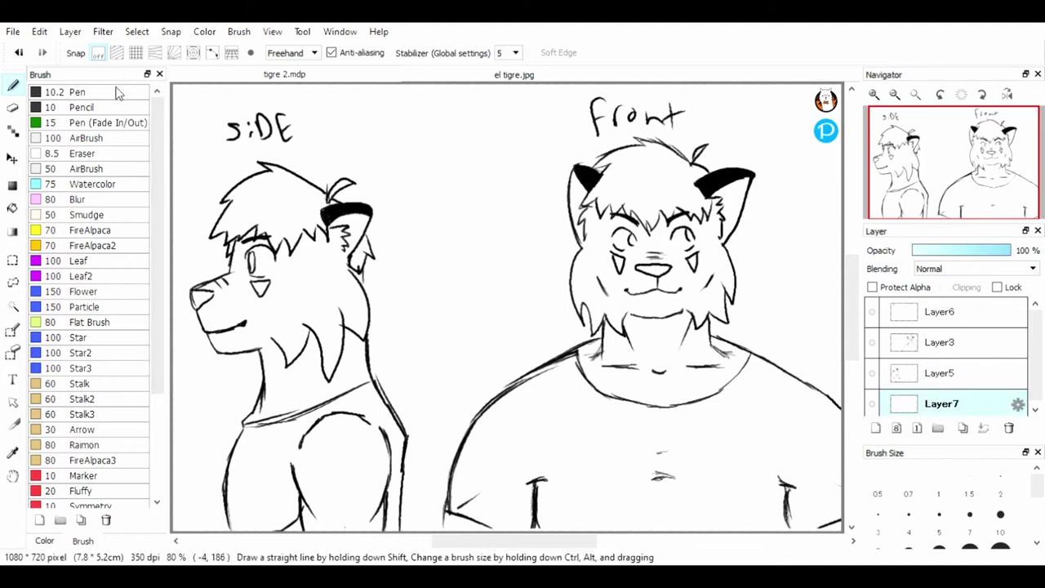
{"action": "left_click", "coordinate": [117, 92]}
{"action": "mouse_move", "coordinate": [300, 314]}
{"action": "left_mouse_down"}
{"action": "mouse_move", "coordinate": [320, 293]}
{"action": "mouse_move", "coordinate": [298, 302]}
{"action": "mouse_move", "coordinate": [283, 338]}
{"action": "mouse_move", "coordinate": [319, 284]}
{"action": "mouse_move", "coordinate": [351, 359]}
{"action": "left_mouse_up"}
{"action": "left_click", "coordinate": [874, 94]}
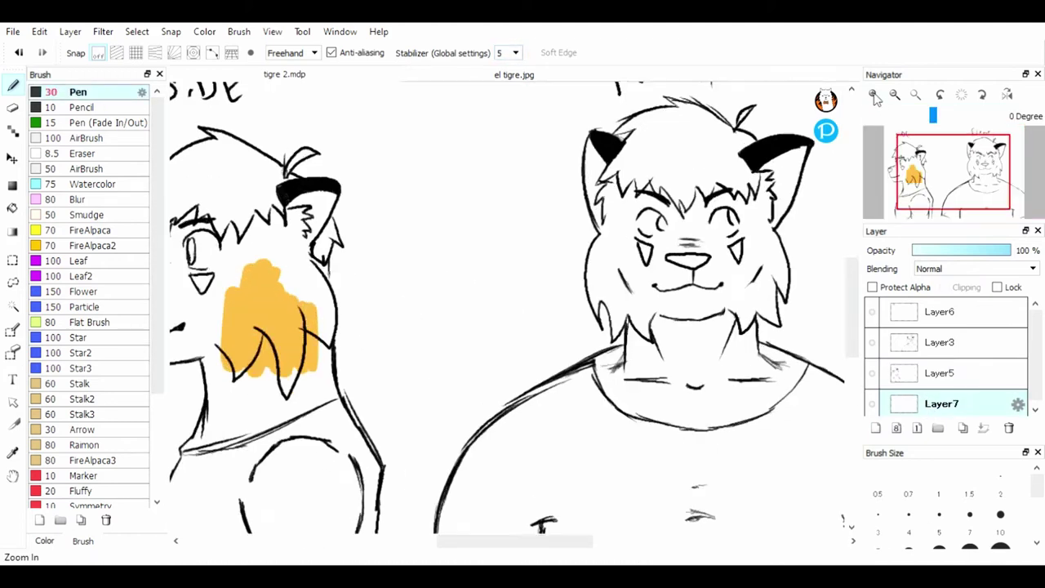
{"action": "mouse_move", "coordinate": [432, 222]}
{"action": "left_mouse_down"}
{"action": "mouse_move", "coordinate": [420, 170]}
{"action": "mouse_move", "coordinate": [462, 134]}
{"action": "mouse_move", "coordinate": [455, 299]}
{"action": "mouse_move", "coordinate": [495, 202]}
{"action": "mouse_move", "coordinate": [610, 221]}
{"action": "mouse_move", "coordinate": [599, 274]}
{"action": "mouse_move", "coordinate": [622, 272]}
{"action": "mouse_move", "coordinate": [422, 351]}
{"action": "mouse_move", "coordinate": [382, 350]}
{"action": "mouse_move", "coordinate": [385, 364]}
{"action": "mouse_move", "coordinate": [412, 352]}
{"action": "mouse_move", "coordinate": [404, 335]}
{"action": "mouse_move", "coordinate": [442, 236]}
{"action": "mouse_move", "coordinate": [423, 231]}
{"action": "mouse_move", "coordinate": [440, 337]}
{"action": "mouse_move", "coordinate": [411, 354]}
{"action": "mouse_move", "coordinate": [563, 267]}
{"action": "mouse_move", "coordinate": [443, 318]}
{"action": "mouse_move", "coordinate": [391, 365]}
{"action": "left_mouse_up"}
{"action": "mouse_move", "coordinate": [509, 220]}
{"action": "left_mouse_down"}
{"action": "mouse_move", "coordinate": [658, 186]}
{"action": "mouse_move", "coordinate": [667, 145]}
{"action": "mouse_move", "coordinate": [677, 212]}
{"action": "mouse_move", "coordinate": [650, 267]}
{"action": "mouse_move", "coordinate": [673, 218]}
{"action": "mouse_move", "coordinate": [662, 146]}
{"action": "left_mouse_up"}
{"action": "scroll", "coordinate": [580, 329], "scroll_direction": "up", "scroll_amount": 5}
{"action": "mouse_move", "coordinate": [383, 433]}
{"action": "left_mouse_down"}
{"action": "mouse_move", "coordinate": [378, 341]}
{"action": "mouse_move", "coordinate": [531, 270]}
{"action": "mouse_move", "coordinate": [645, 200]}
{"action": "mouse_move", "coordinate": [608, 186]}
{"action": "mouse_move", "coordinate": [625, 302]}
{"action": "mouse_move", "coordinate": [653, 302]}
{"action": "mouse_move", "coordinate": [419, 365]}
{"action": "mouse_move", "coordinate": [347, 236]}
{"action": "mouse_move", "coordinate": [282, 343]}
{"action": "mouse_move", "coordinate": [269, 408]}
{"action": "mouse_move", "coordinate": [322, 441]}
{"action": "mouse_move", "coordinate": [355, 420]}
{"action": "mouse_move", "coordinate": [400, 270]}
{"action": "mouse_move", "coordinate": [465, 253]}
{"action": "mouse_move", "coordinate": [653, 331]}
{"action": "left_mouse_up"}
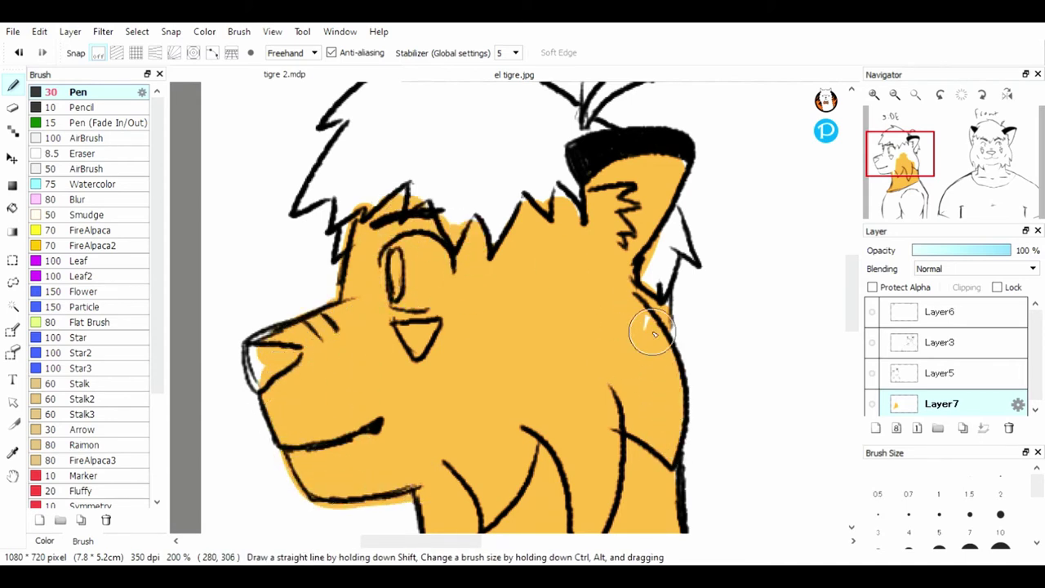
Step: Paint the front view's face, ears and neck down to the collar with the same orange
{"action": "left_click_drag", "start_coordinate": [898, 144], "coordinate": [993, 146]}
{"action": "mouse_move", "coordinate": [435, 377]}
{"action": "left_mouse_down"}
{"action": "mouse_move", "coordinate": [499, 396]}
{"action": "mouse_move", "coordinate": [341, 376]}
{"action": "mouse_move", "coordinate": [350, 499]}
{"action": "mouse_move", "coordinate": [341, 495]}
{"action": "mouse_move", "coordinate": [293, 415]}
{"action": "mouse_move", "coordinate": [305, 327]}
{"action": "mouse_move", "coordinate": [293, 430]}
{"action": "mouse_move", "coordinate": [309, 422]}
{"action": "mouse_move", "coordinate": [313, 332]}
{"action": "mouse_move", "coordinate": [334, 477]}
{"action": "mouse_move", "coordinate": [326, 338]}
{"action": "mouse_move", "coordinate": [339, 376]}
{"action": "mouse_move", "coordinate": [416, 365]}
{"action": "mouse_move", "coordinate": [472, 342]}
{"action": "mouse_move", "coordinate": [456, 273]}
{"action": "mouse_move", "coordinate": [387, 231]}
{"action": "mouse_move", "coordinate": [342, 244]}
{"action": "mouse_move", "coordinate": [341, 258]}
{"action": "mouse_move", "coordinate": [306, 165]}
{"action": "mouse_move", "coordinate": [293, 172]}
{"action": "mouse_move", "coordinate": [335, 334]}
{"action": "mouse_move", "coordinate": [323, 234]}
{"action": "left_mouse_up"}
{"action": "mouse_move", "coordinate": [479, 292]}
{"action": "left_mouse_down"}
{"action": "mouse_move", "coordinate": [533, 352]}
{"action": "mouse_move", "coordinate": [566, 283]}
{"action": "mouse_move", "coordinate": [607, 282]}
{"action": "mouse_move", "coordinate": [651, 235]}
{"action": "mouse_move", "coordinate": [679, 244]}
{"action": "mouse_move", "coordinate": [713, 149]}
{"action": "mouse_move", "coordinate": [671, 186]}
{"action": "mouse_move", "coordinate": [674, 270]}
{"action": "mouse_move", "coordinate": [506, 469]}
{"action": "mouse_move", "coordinate": [403, 492]}
{"action": "mouse_move", "coordinate": [428, 471]}
{"action": "mouse_move", "coordinate": [493, 507]}
{"action": "mouse_move", "coordinate": [545, 460]}
{"action": "mouse_move", "coordinate": [609, 434]}
{"action": "mouse_move", "coordinate": [668, 496]}
{"action": "mouse_move", "coordinate": [647, 323]}
{"action": "mouse_move", "coordinate": [562, 443]}
{"action": "mouse_move", "coordinate": [678, 422]}
{"action": "mouse_move", "coordinate": [658, 365]}
{"action": "left_mouse_up"}
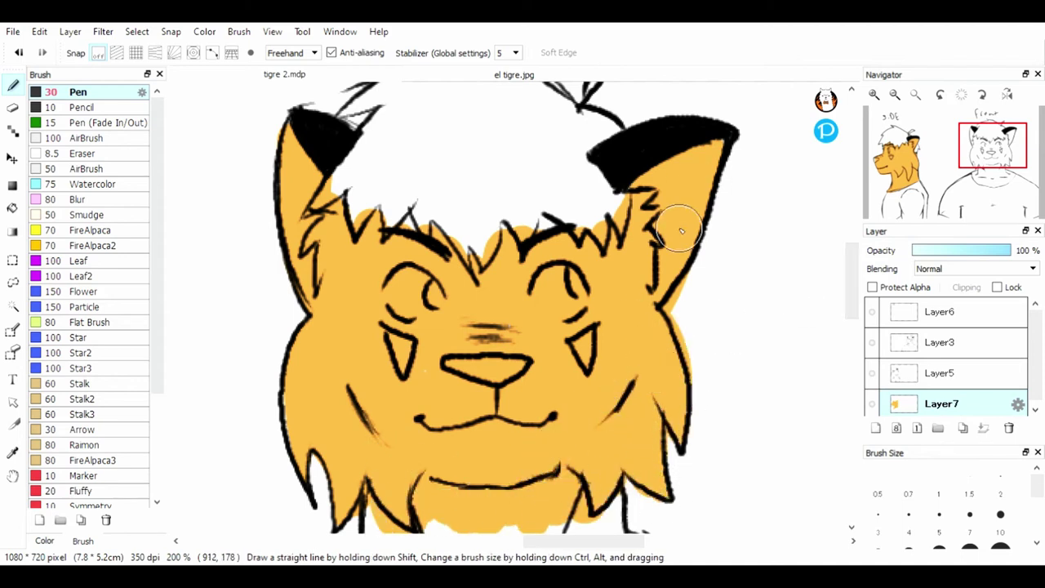
{"action": "scroll", "coordinate": [373, 327], "scroll_direction": "down", "scroll_amount": 5}
{"action": "mouse_move", "coordinate": [373, 326]}
{"action": "left_mouse_down"}
{"action": "mouse_move", "coordinate": [327, 281]}
{"action": "mouse_move", "coordinate": [300, 294]}
{"action": "mouse_move", "coordinate": [340, 365]}
{"action": "mouse_move", "coordinate": [426, 405]}
{"action": "mouse_move", "coordinate": [372, 394]}
{"action": "mouse_move", "coordinate": [508, 420]}
{"action": "mouse_move", "coordinate": [541, 407]}
{"action": "mouse_move", "coordinate": [574, 418]}
{"action": "mouse_move", "coordinate": [623, 397]}
{"action": "mouse_move", "coordinate": [696, 329]}
{"action": "mouse_move", "coordinate": [693, 342]}
{"action": "mouse_move", "coordinate": [699, 316]}
{"action": "mouse_move", "coordinate": [581, 406]}
{"action": "mouse_move", "coordinate": [400, 248]}
{"action": "mouse_move", "coordinate": [401, 293]}
{"action": "mouse_move", "coordinate": [496, 419]}
{"action": "mouse_move", "coordinate": [537, 295]}
{"action": "mouse_move", "coordinate": [601, 237]}
{"action": "mouse_move", "coordinate": [645, 333]}
{"action": "mouse_move", "coordinate": [689, 321]}
{"action": "mouse_move", "coordinate": [641, 275]}
{"action": "mouse_move", "coordinate": [509, 406]}
{"action": "mouse_move", "coordinate": [409, 376]}
{"action": "mouse_move", "coordinate": [327, 292]}
{"action": "mouse_move", "coordinate": [373, 362]}
{"action": "left_mouse_up"}
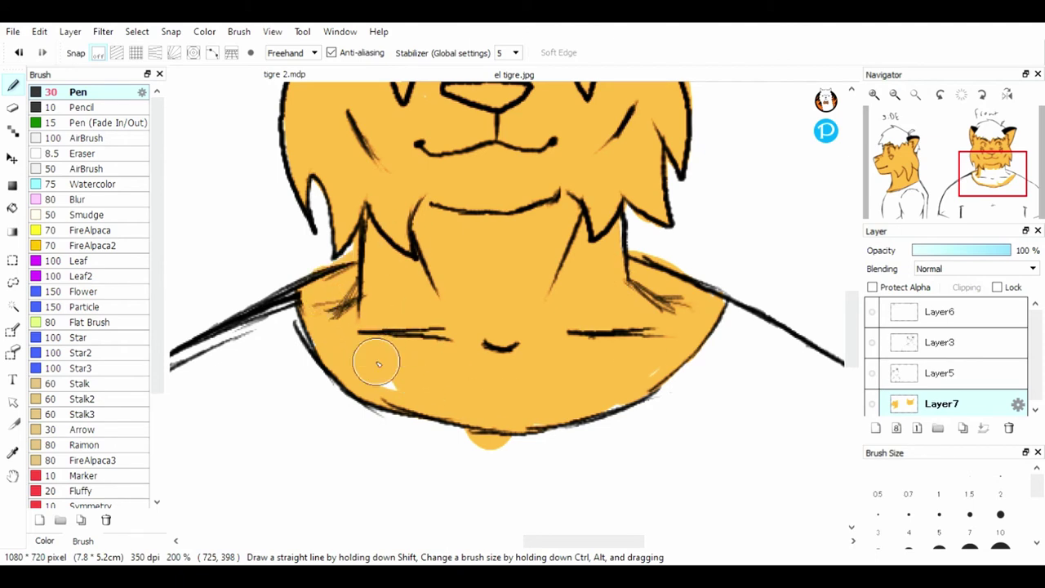
Step: Erase the orange spilling past the front view's collar, neck, cheek and hair outlines
{"action": "left_click", "coordinate": [12, 107]}
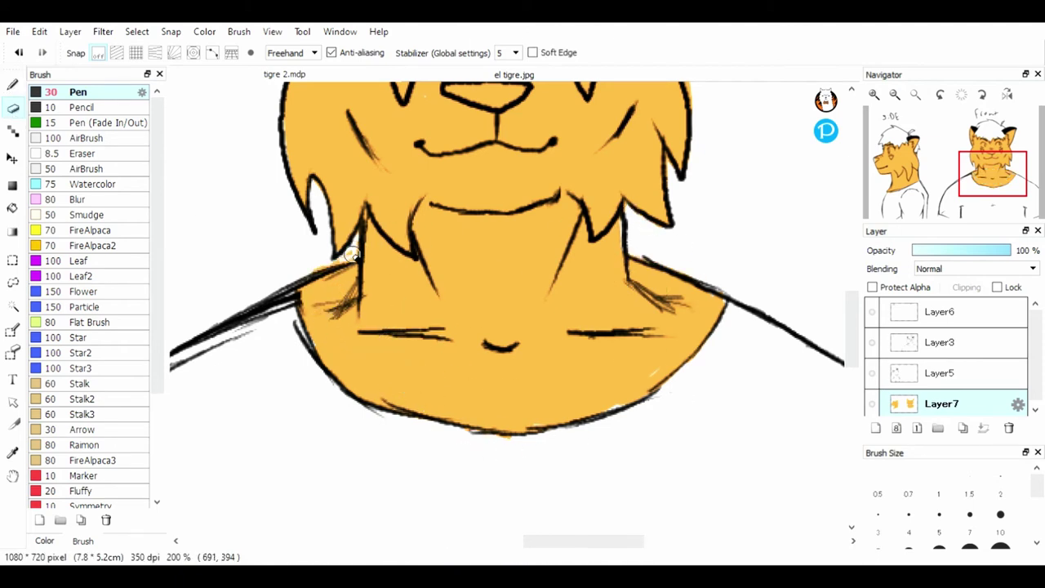
{"action": "scroll", "coordinate": [849, 305], "scroll_direction": "up", "scroll_amount": 5}
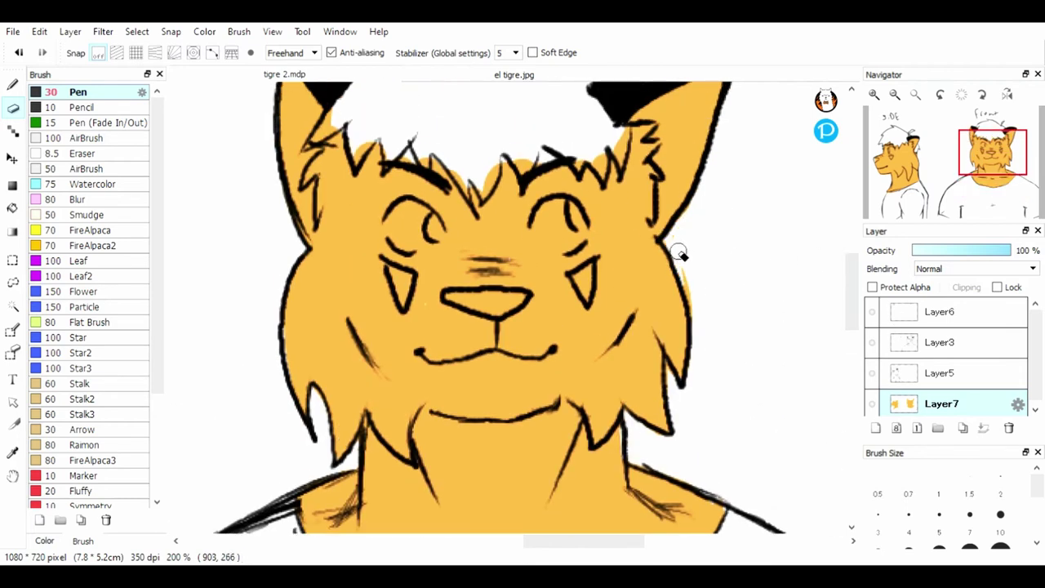
{"action": "scroll", "coordinate": [849, 291], "scroll_direction": "up", "scroll_amount": 4}
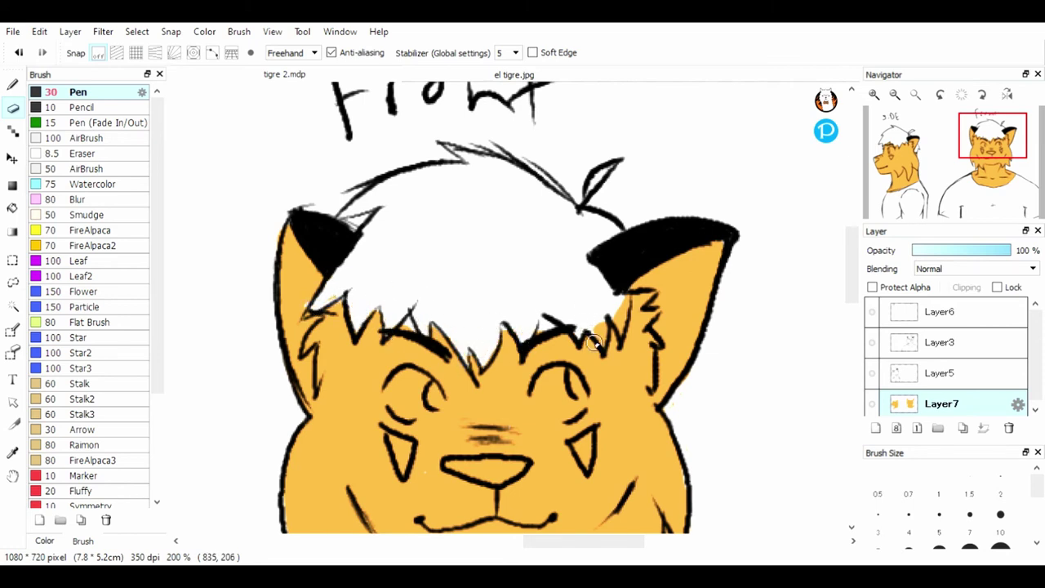
Step: Erase the orange from the profile's eye, nose, triangular cheek mark and hair, and clean up the head and neck edges
{"action": "left_click", "coordinate": [914, 161]}
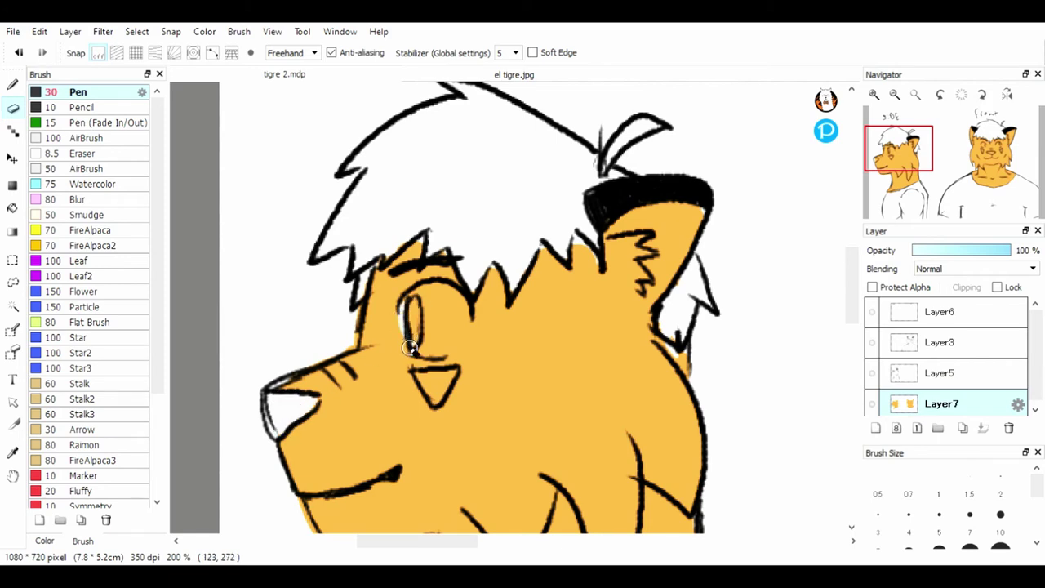
{"action": "left_click_drag", "start_coordinate": [413, 325], "coordinate": [429, 337]}
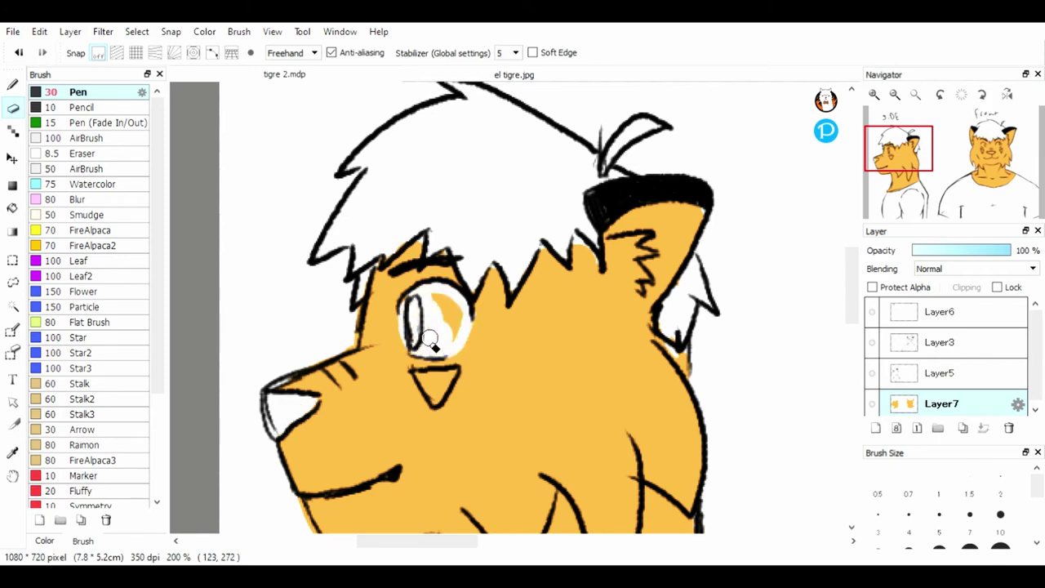
{"action": "scroll", "coordinate": [428, 298], "scroll_direction": "down", "scroll_amount": 3}
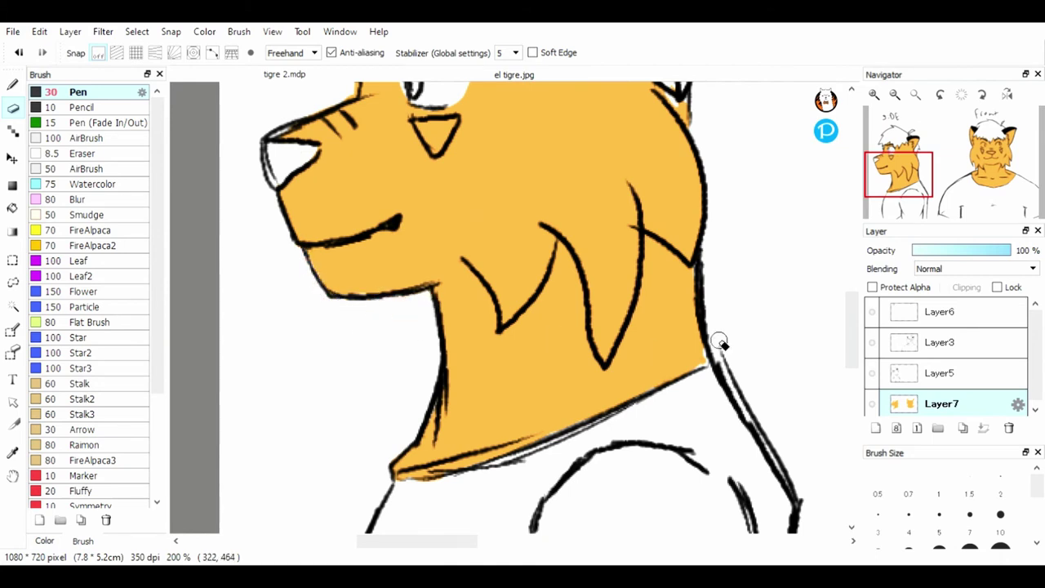
{"action": "scroll", "coordinate": [809, 297], "scroll_direction": "up", "scroll_amount": 2}
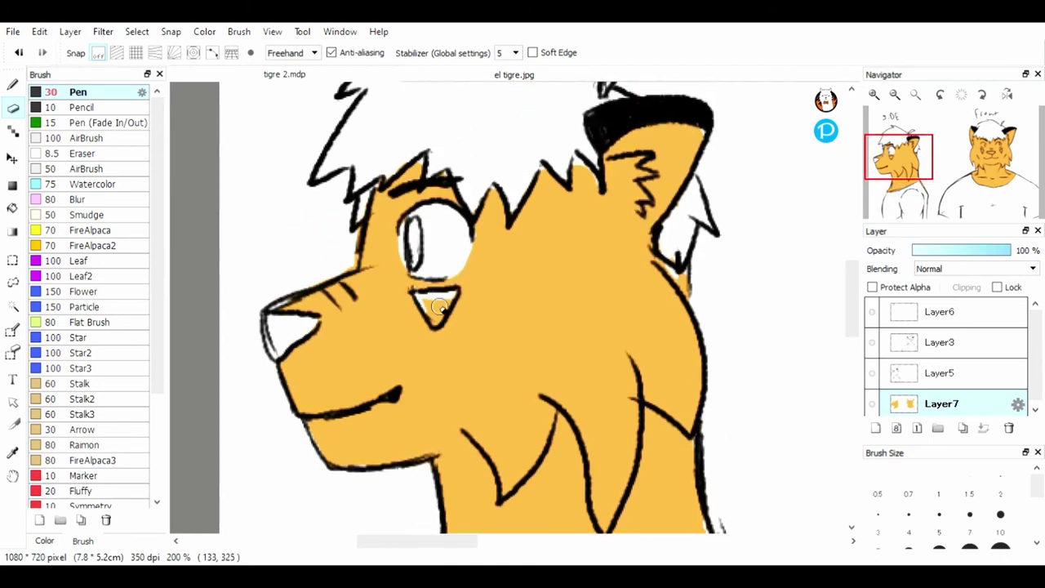
Step: Erase the orange inside the front view's eyes, nose and triangular cheek marks
{"action": "left_click_drag", "start_coordinate": [908, 159], "coordinate": [996, 149]}
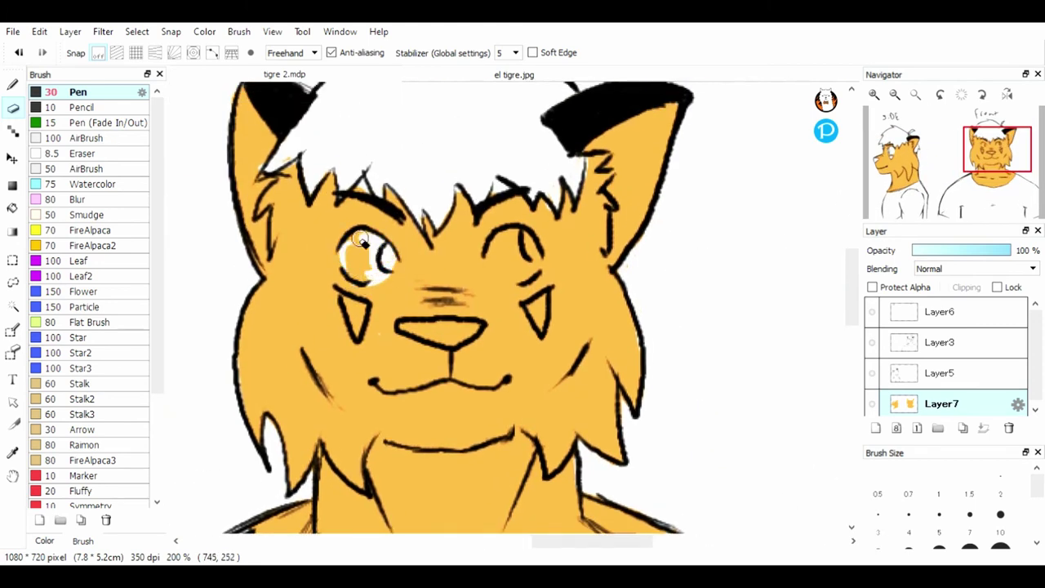
{"action": "left_click_drag", "start_coordinate": [362, 240], "coordinate": [372, 253]}
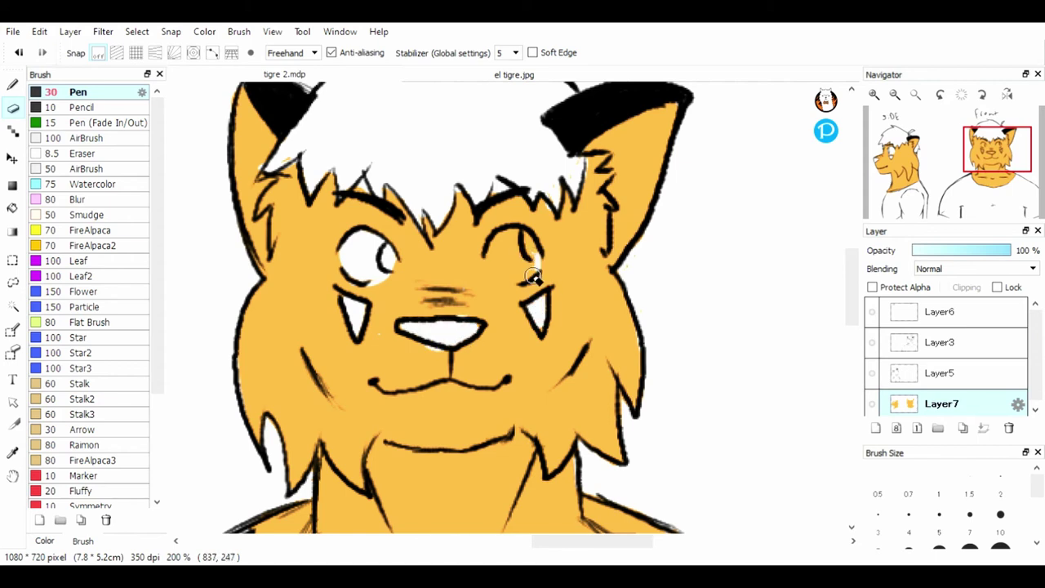
{"action": "mouse_move", "coordinate": [506, 271]}
{"action": "left_mouse_down"}
{"action": "mouse_move", "coordinate": [523, 253]}
{"action": "mouse_move", "coordinate": [508, 227]}
{"action": "left_mouse_up"}
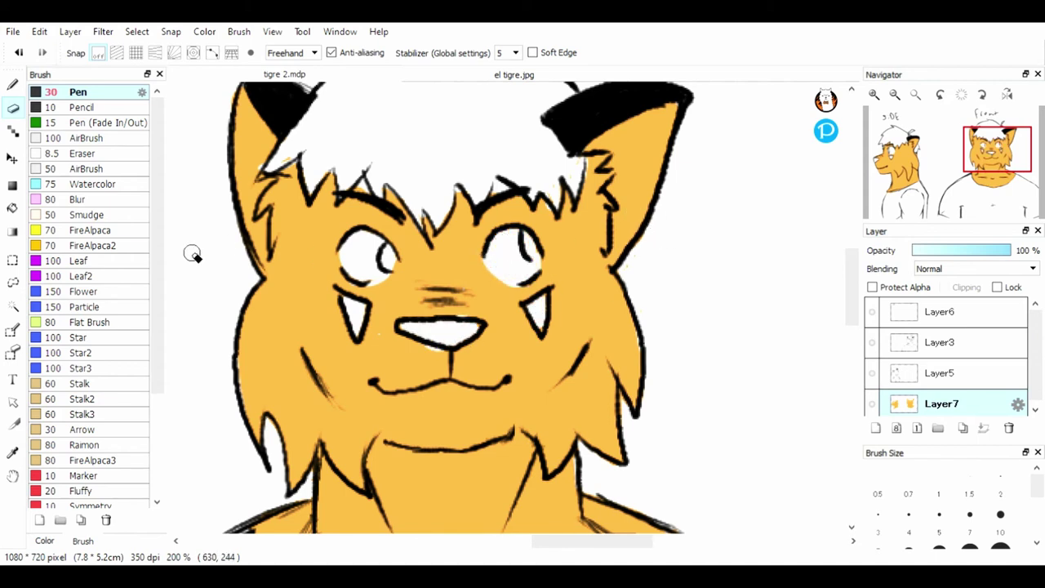
Step: Sample the black from el tigre.jpg and paint the front and profile noses with the Pen in tigre 2.mdp
{"action": "left_click", "coordinate": [95, 98]}
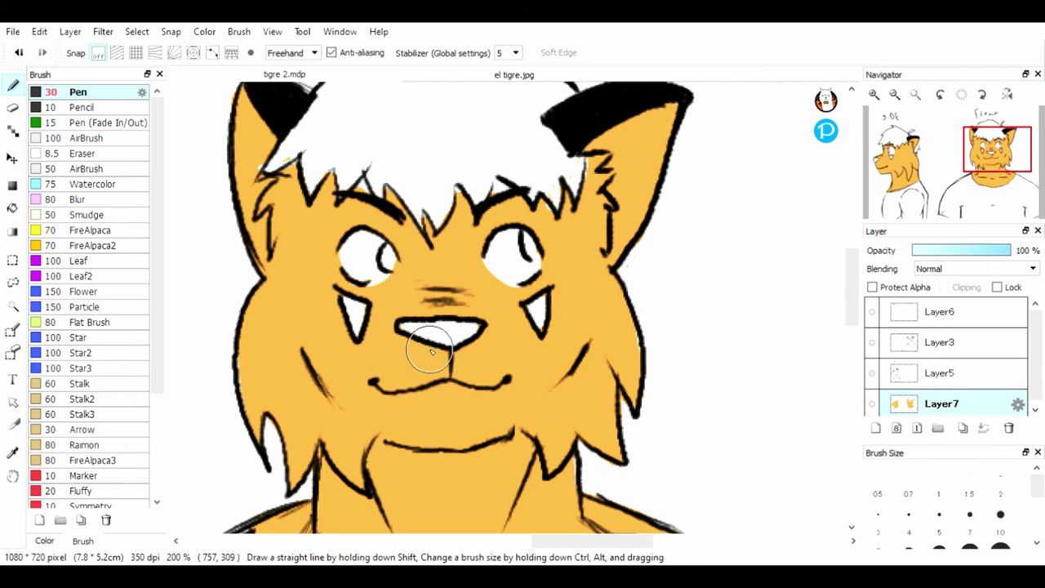
{"action": "left_click", "coordinate": [499, 75]}
{"action": "left_click", "coordinate": [12, 453]}
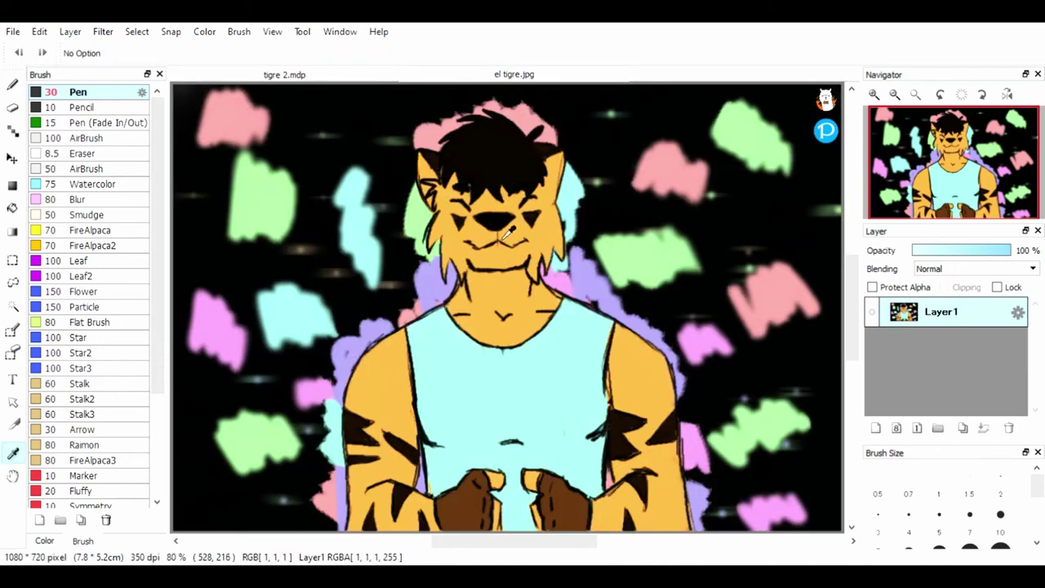
{"action": "left_click", "coordinate": [286, 75]}
{"action": "left_click", "coordinate": [64, 95]}
{"action": "mouse_move", "coordinate": [486, 325]}
{"action": "left_mouse_down"}
{"action": "mouse_move", "coordinate": [449, 332]}
{"action": "mouse_move", "coordinate": [399, 323]}
{"action": "mouse_move", "coordinate": [424, 334]}
{"action": "mouse_move", "coordinate": [473, 330]}
{"action": "left_mouse_up"}
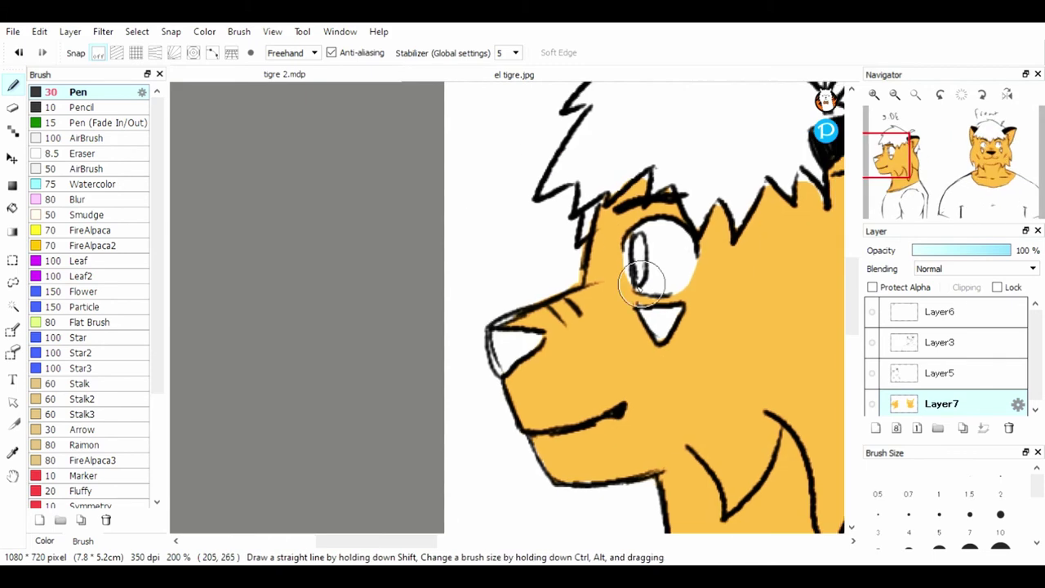
{"action": "mouse_move", "coordinate": [495, 336]}
{"action": "left_mouse_down"}
{"action": "mouse_move", "coordinate": [512, 359]}
{"action": "mouse_move", "coordinate": [531, 341]}
{"action": "mouse_move", "coordinate": [501, 336]}
{"action": "left_mouse_up"}
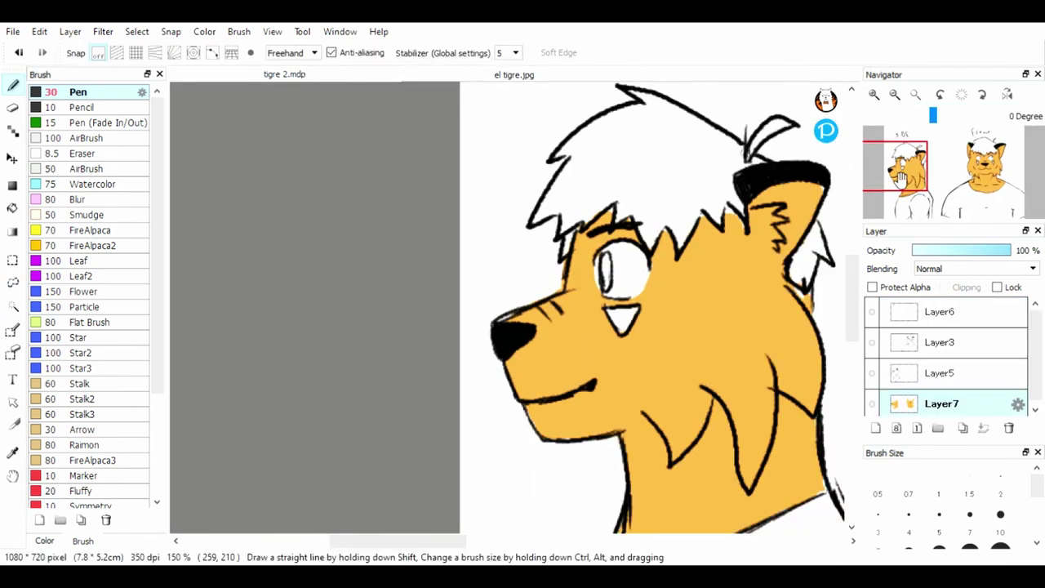
Step: Paint the profile's hair, its upright tuft and the hair behind the ear black
{"action": "left_click_drag", "start_coordinate": [901, 179], "coordinate": [912, 160]}
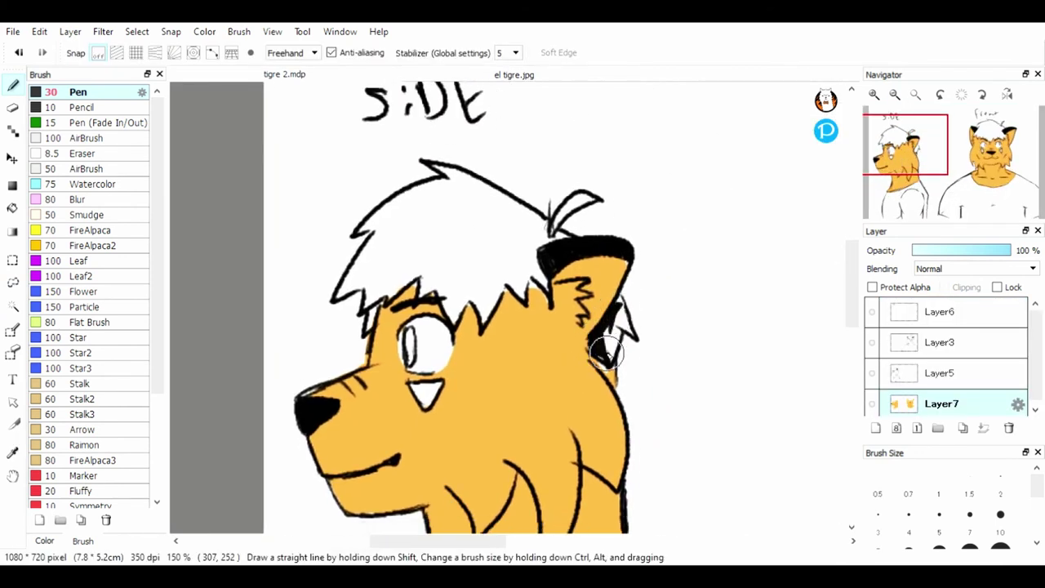
{"action": "mouse_move", "coordinate": [604, 352]}
{"action": "left_mouse_down"}
{"action": "mouse_move", "coordinate": [621, 315]}
{"action": "mouse_move", "coordinate": [626, 323]}
{"action": "left_mouse_up"}
{"action": "mouse_move", "coordinate": [472, 213]}
{"action": "left_mouse_down"}
{"action": "mouse_move", "coordinate": [459, 205]}
{"action": "mouse_move", "coordinate": [384, 236]}
{"action": "mouse_move", "coordinate": [427, 261]}
{"action": "mouse_move", "coordinate": [506, 258]}
{"action": "mouse_move", "coordinate": [467, 262]}
{"action": "left_mouse_up"}
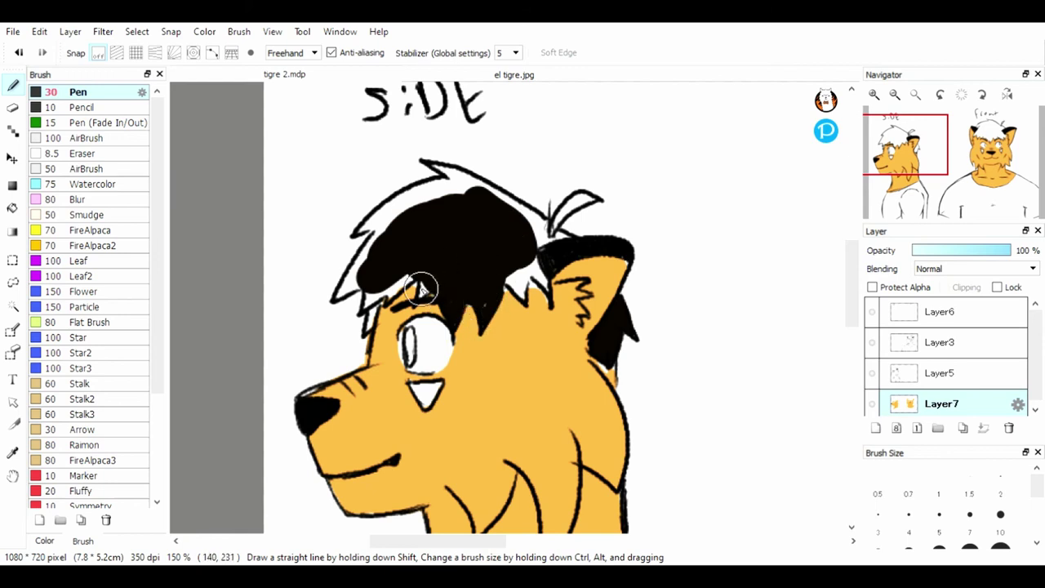
{"action": "mouse_move", "coordinate": [430, 290]}
{"action": "left_mouse_down"}
{"action": "mouse_move", "coordinate": [373, 313]}
{"action": "mouse_move", "coordinate": [403, 275]}
{"action": "mouse_move", "coordinate": [353, 276]}
{"action": "mouse_move", "coordinate": [343, 291]}
{"action": "left_mouse_up"}
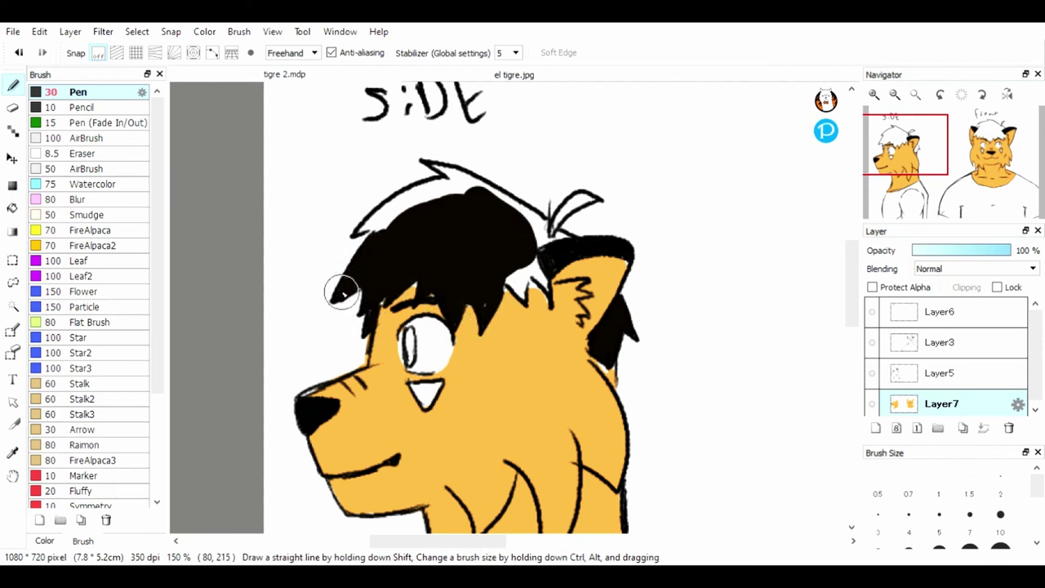
{"action": "left_click_drag", "start_coordinate": [518, 296], "coordinate": [506, 258]}
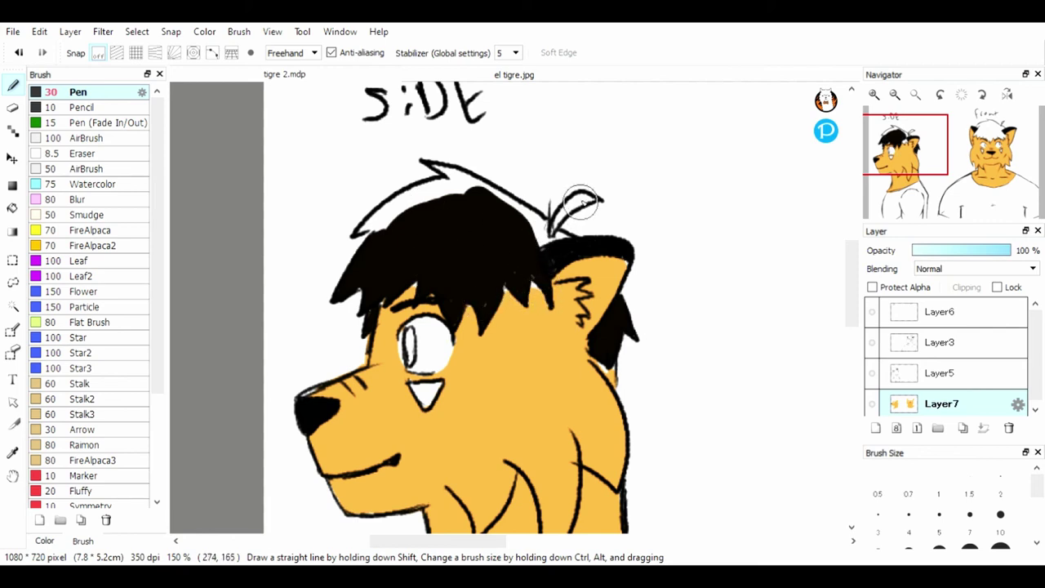
{"action": "mouse_move", "coordinate": [533, 227]}
{"action": "left_mouse_down"}
{"action": "mouse_move", "coordinate": [499, 198]}
{"action": "mouse_move", "coordinate": [385, 226]}
{"action": "left_mouse_up"}
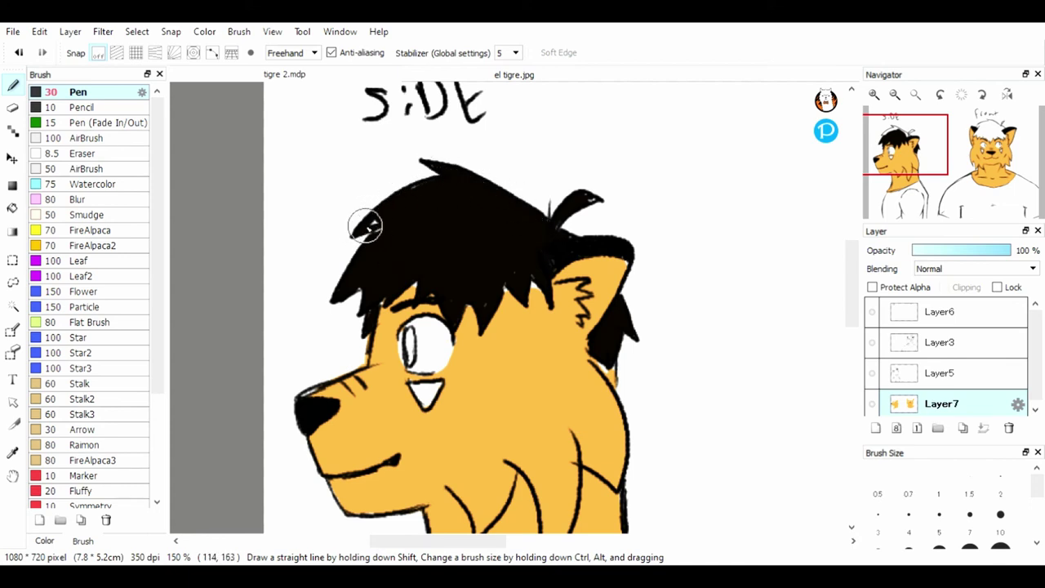
Step: Sample the profile's orange fur color and touch up the fur along the fringe in front of the ear
{"action": "left_click", "coordinate": [12, 453]}
{"action": "left_click", "coordinate": [408, 433]}
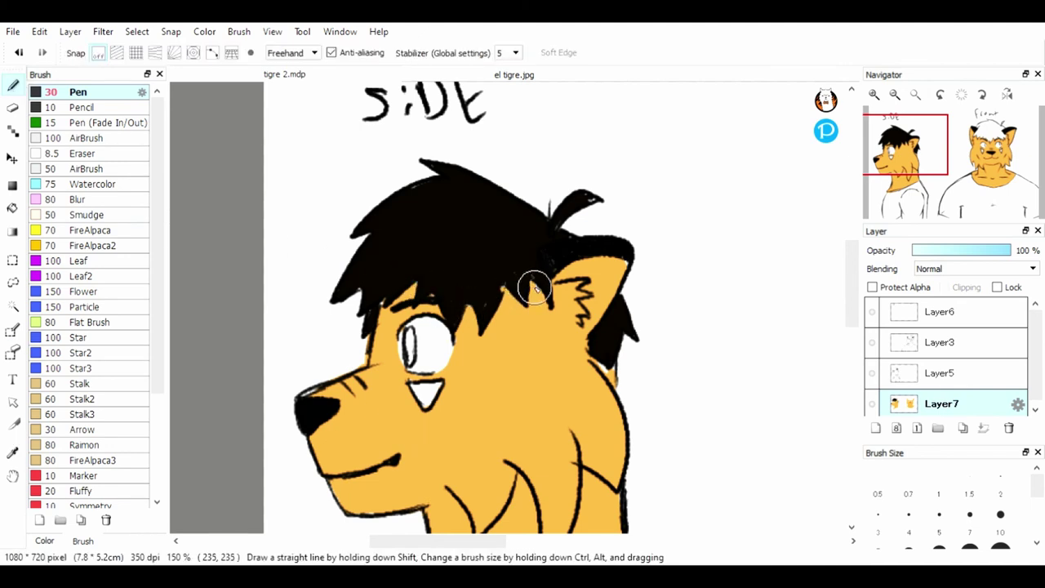
Step: Sample the profile's black hair color and paint the crown and the fringe nearest the narrower ear on the front view
{"action": "left_click", "coordinate": [12, 452]}
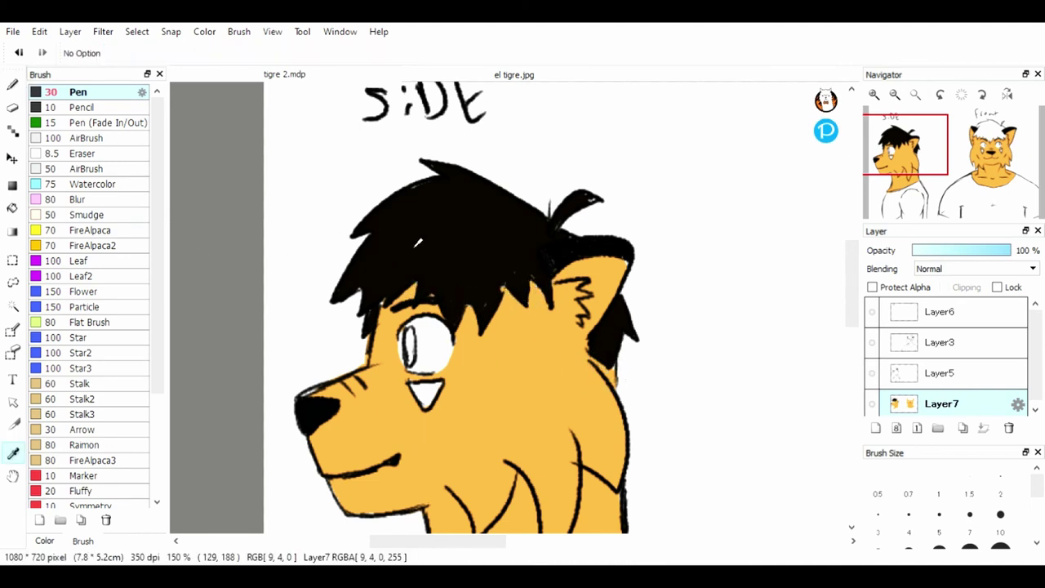
{"action": "left_click", "coordinate": [404, 226]}
{"action": "left_click_drag", "start_coordinate": [1004, 181], "coordinate": [981, 151]}
{"action": "mouse_move", "coordinate": [578, 152]}
{"action": "left_mouse_down"}
{"action": "mouse_move", "coordinate": [542, 179]}
{"action": "mouse_move", "coordinate": [586, 139]}
{"action": "left_mouse_up"}
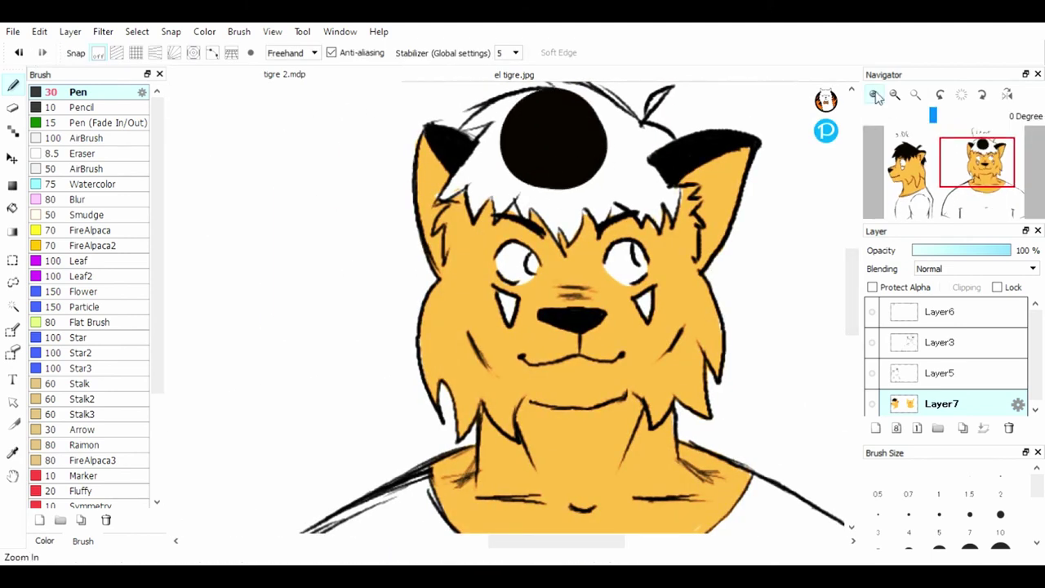
{"action": "left_click", "coordinate": [874, 95]}
{"action": "left_click", "coordinate": [875, 94]}
{"action": "left_click_drag", "start_coordinate": [979, 155], "coordinate": [983, 140]}
{"action": "left_click_drag", "start_coordinate": [219, 381], "coordinate": [309, 274]}
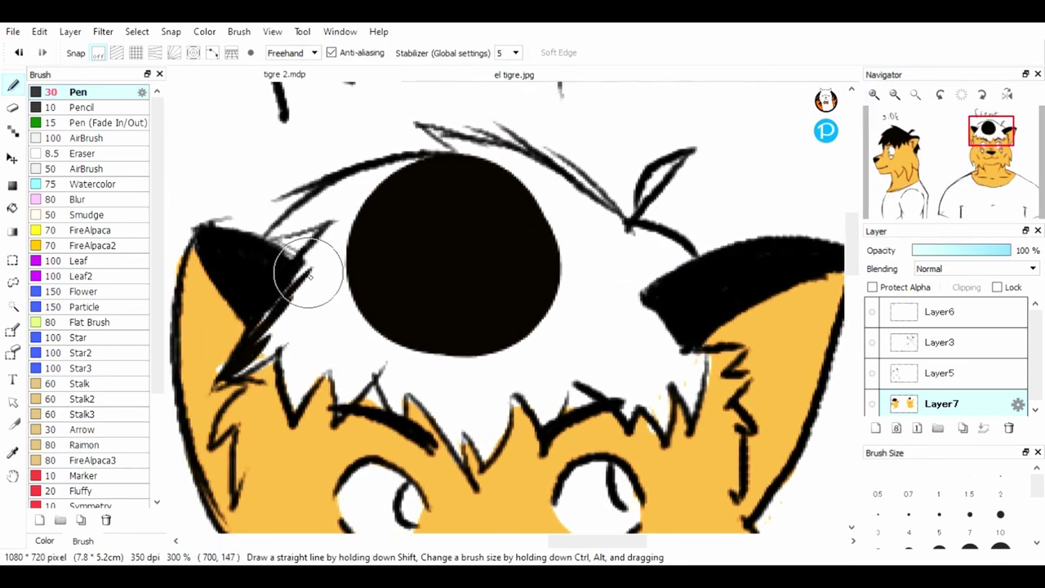
{"action": "left_click_drag", "start_coordinate": [257, 336], "coordinate": [387, 218]}
{"action": "mouse_move", "coordinate": [266, 332]}
{"action": "left_mouse_down"}
{"action": "mouse_move", "coordinate": [316, 351]}
{"action": "mouse_move", "coordinate": [299, 379]}
{"action": "left_mouse_up"}
{"action": "mouse_move", "coordinate": [340, 351]}
{"action": "left_mouse_down"}
{"action": "mouse_move", "coordinate": [411, 330]}
{"action": "mouse_move", "coordinate": [397, 409]}
{"action": "mouse_move", "coordinate": [395, 353]}
{"action": "mouse_move", "coordinate": [447, 393]}
{"action": "mouse_move", "coordinate": [462, 457]}
{"action": "mouse_move", "coordinate": [421, 393]}
{"action": "mouse_move", "coordinate": [419, 356]}
{"action": "mouse_move", "coordinate": [435, 343]}
{"action": "mouse_move", "coordinate": [456, 419]}
{"action": "mouse_move", "coordinate": [479, 447]}
{"action": "mouse_move", "coordinate": [494, 382]}
{"action": "mouse_move", "coordinate": [481, 457]}
{"action": "mouse_move", "coordinate": [492, 407]}
{"action": "mouse_move", "coordinate": [505, 418]}
{"action": "mouse_move", "coordinate": [489, 323]}
{"action": "mouse_move", "coordinate": [522, 310]}
{"action": "left_mouse_up"}
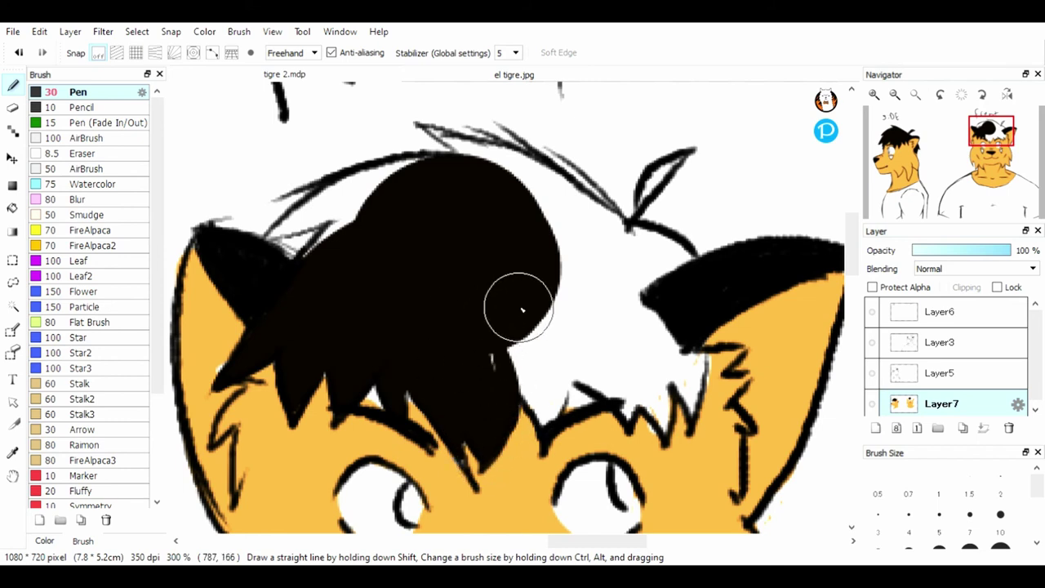
Step: Paint the rest of the front view's hair black, filling the remaining fringe, the top outline and the upright tuft
{"action": "mouse_move", "coordinate": [543, 433]}
{"action": "left_mouse_down"}
{"action": "mouse_move", "coordinate": [537, 392]}
{"action": "mouse_move", "coordinate": [475, 315]}
{"action": "mouse_move", "coordinate": [498, 274]}
{"action": "mouse_move", "coordinate": [523, 317]}
{"action": "mouse_move", "coordinate": [550, 310]}
{"action": "mouse_move", "coordinate": [581, 325]}
{"action": "mouse_move", "coordinate": [620, 381]}
{"action": "left_mouse_up"}
{"action": "mouse_move", "coordinate": [657, 427]}
{"action": "left_mouse_down"}
{"action": "mouse_move", "coordinate": [650, 392]}
{"action": "mouse_move", "coordinate": [671, 397]}
{"action": "mouse_move", "coordinate": [660, 386]}
{"action": "mouse_move", "coordinate": [684, 409]}
{"action": "mouse_move", "coordinate": [689, 354]}
{"action": "mouse_move", "coordinate": [679, 364]}
{"action": "mouse_move", "coordinate": [611, 277]}
{"action": "mouse_move", "coordinate": [574, 389]}
{"action": "left_mouse_up"}
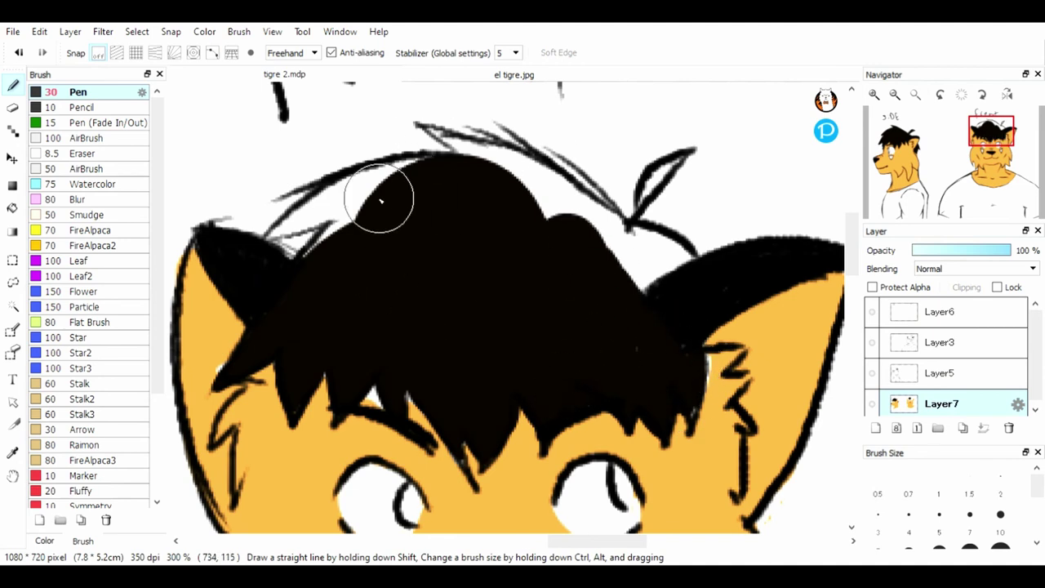
{"action": "mouse_move", "coordinate": [381, 200]}
{"action": "left_mouse_down"}
{"action": "mouse_move", "coordinate": [318, 245]}
{"action": "mouse_move", "coordinate": [318, 199]}
{"action": "left_mouse_up"}
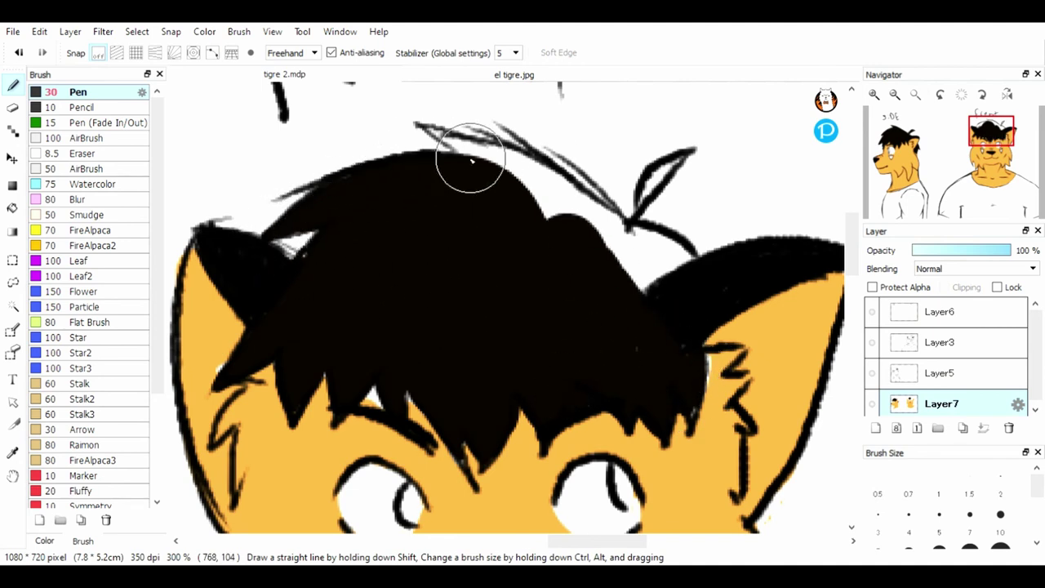
{"action": "mouse_move", "coordinate": [471, 161]}
{"action": "left_mouse_down"}
{"action": "mouse_move", "coordinate": [434, 127]}
{"action": "mouse_move", "coordinate": [602, 219]}
{"action": "mouse_move", "coordinate": [628, 277]}
{"action": "mouse_move", "coordinate": [566, 183]}
{"action": "mouse_move", "coordinate": [564, 222]}
{"action": "mouse_move", "coordinate": [525, 180]}
{"action": "mouse_move", "coordinate": [629, 280]}
{"action": "mouse_move", "coordinate": [683, 265]}
{"action": "mouse_move", "coordinate": [654, 290]}
{"action": "mouse_move", "coordinate": [666, 165]}
{"action": "left_mouse_up"}
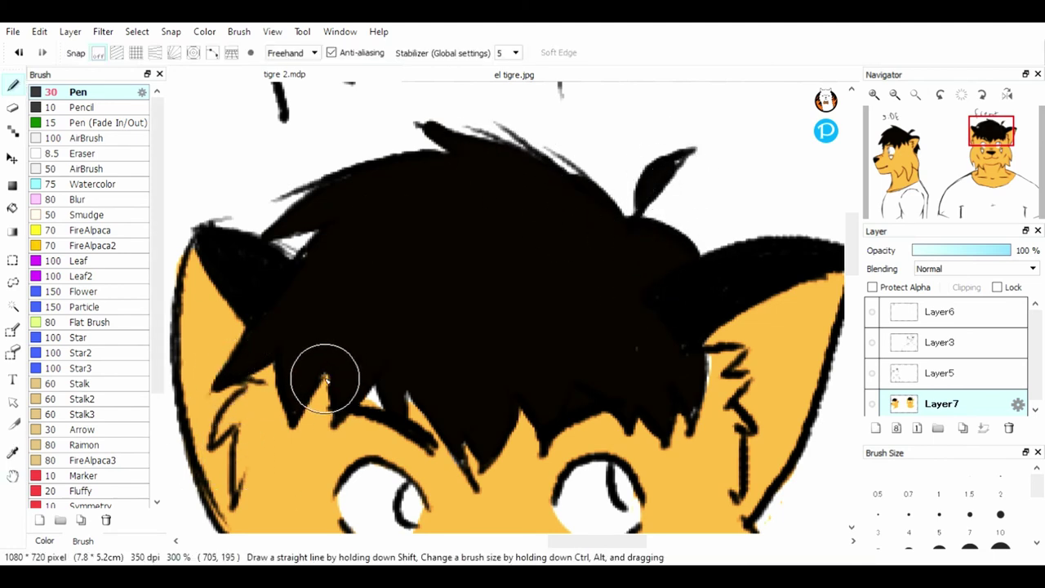
{"action": "key", "text": "ctrl+0"}
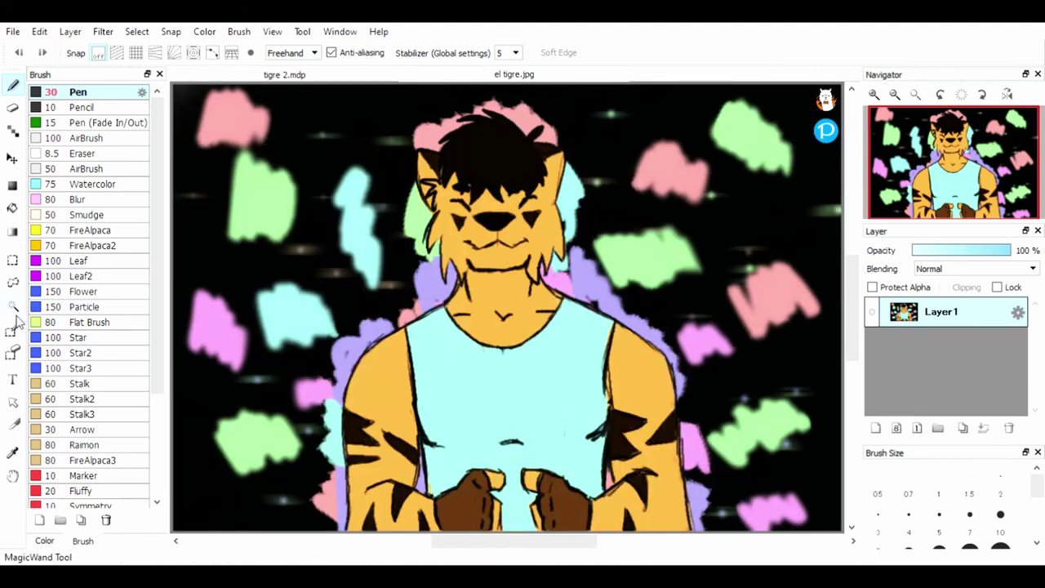
Step: Sample the black from el tigre.jpg and fill the cheek triangles of both tiger views in tigre 2.mdp with a 5 px Pen
{"action": "left_click", "coordinate": [13, 453]}
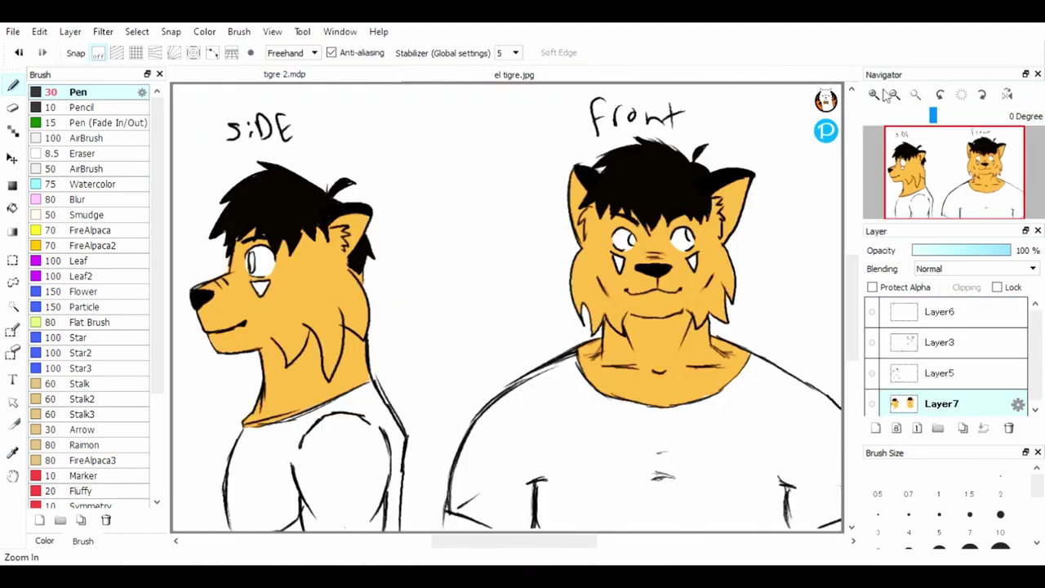
{"action": "scroll", "coordinate": [377, 400], "scroll_direction": "up", "scroll_amount": 3}
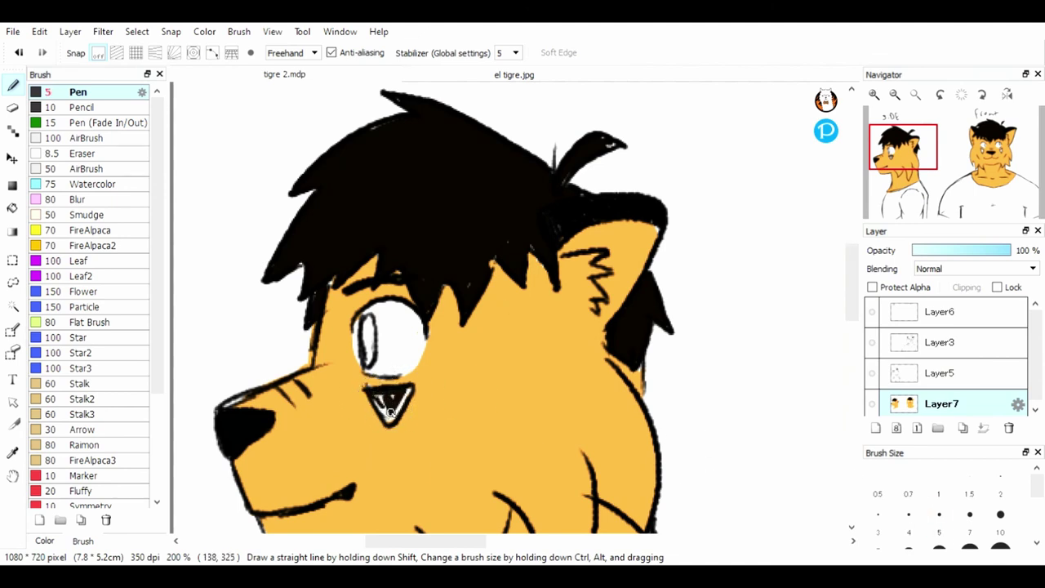
{"action": "mouse_move", "coordinate": [389, 412]}
{"action": "left_mouse_down"}
{"action": "mouse_move", "coordinate": [380, 400]}
{"action": "mouse_move", "coordinate": [409, 392]}
{"action": "left_mouse_up"}
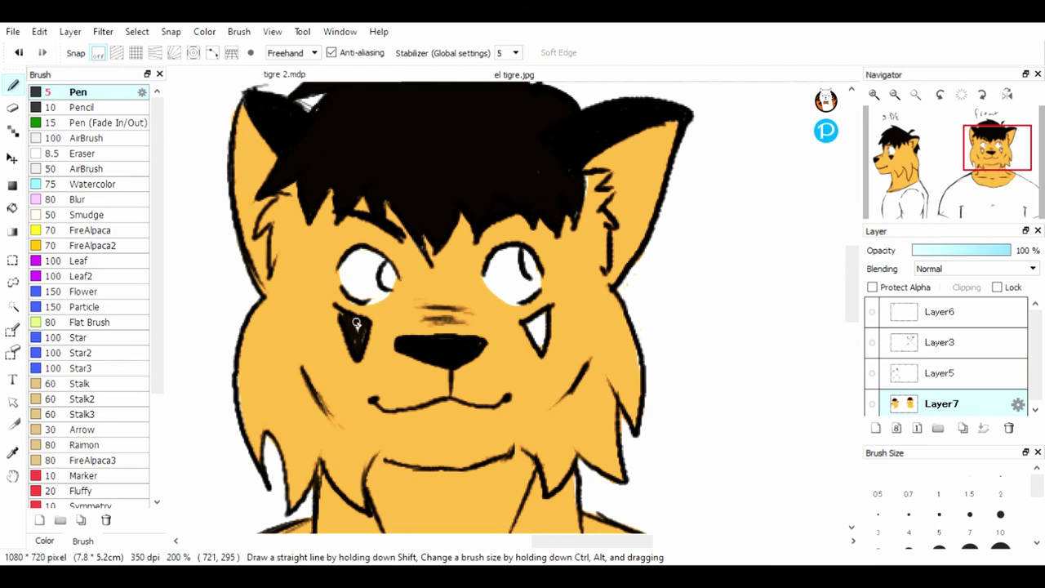
{"action": "left_click_drag", "start_coordinate": [535, 322], "coordinate": [529, 323]}
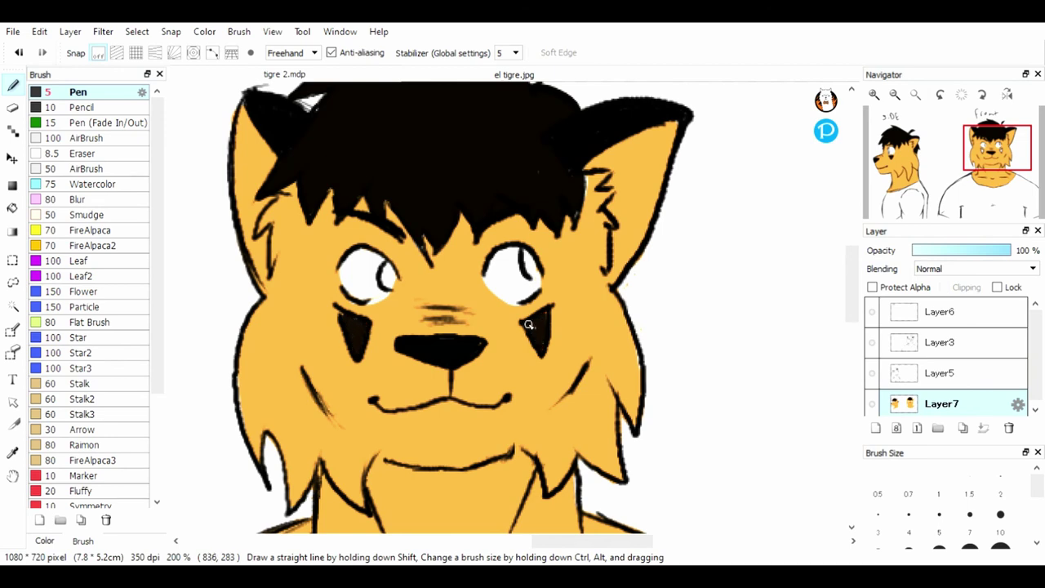
Step: Add a new layer and place it beneath the fur color layer, Layer7
{"action": "left_click", "coordinate": [915, 95]}
{"action": "scroll", "coordinate": [947, 409], "scroll_direction": "down", "scroll_amount": 1}
{"action": "left_click", "coordinate": [876, 428]}
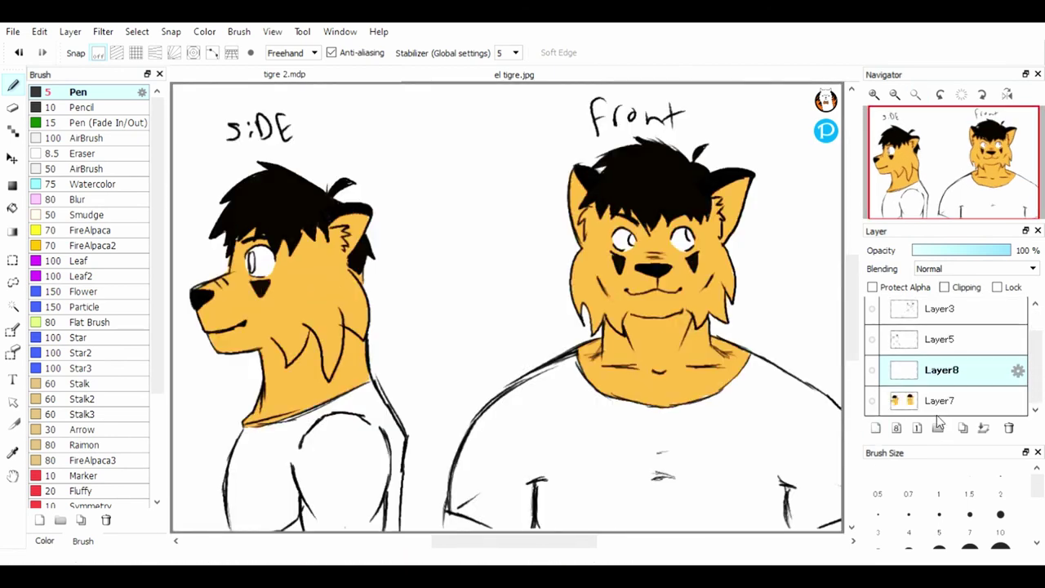
{"action": "left_click_drag", "start_coordinate": [940, 372], "coordinate": [939, 414]}
Step: Set the color to white #FFFFFF and paint the whites of the eyes on Layer8
{"action": "left_click", "coordinate": [44, 540]}
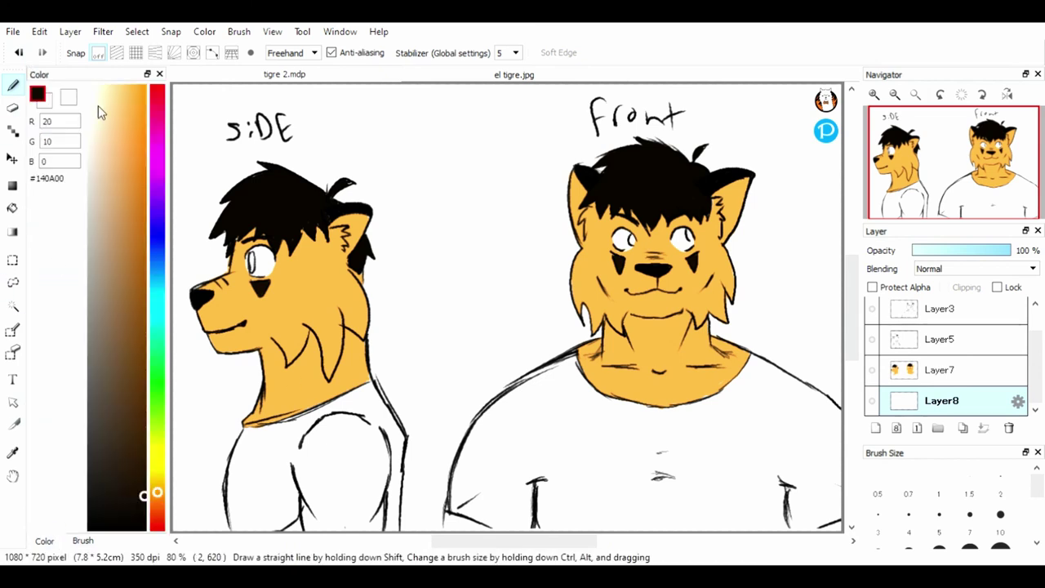
{"action": "left_click", "coordinate": [89, 85]}
{"action": "left_click", "coordinate": [874, 95]}
{"action": "left_click", "coordinate": [874, 95]}
{"action": "left_click", "coordinate": [874, 95]}
{"action": "left_click", "coordinate": [874, 95]}
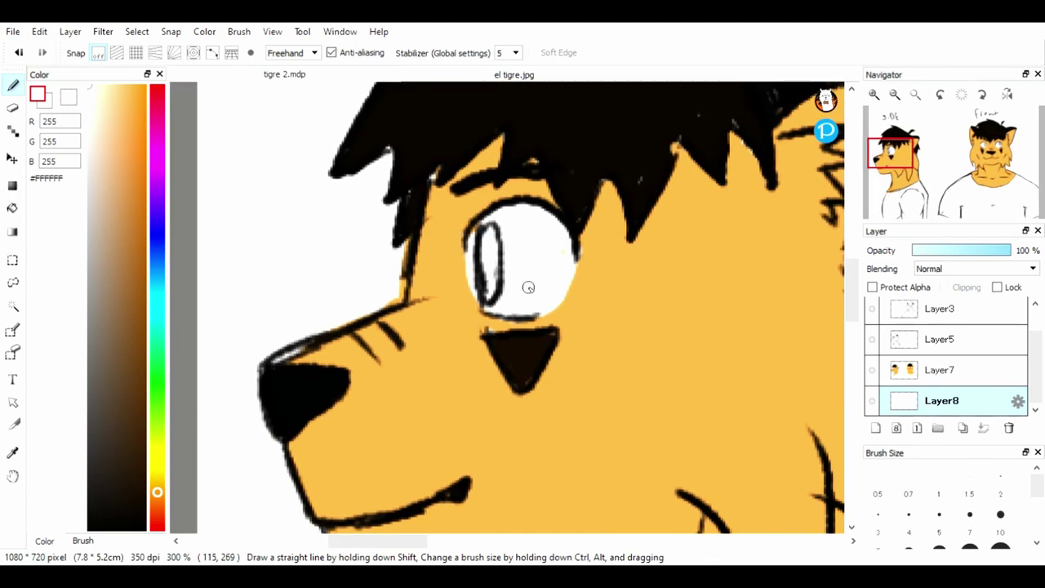
{"action": "left_click", "coordinate": [915, 95]}
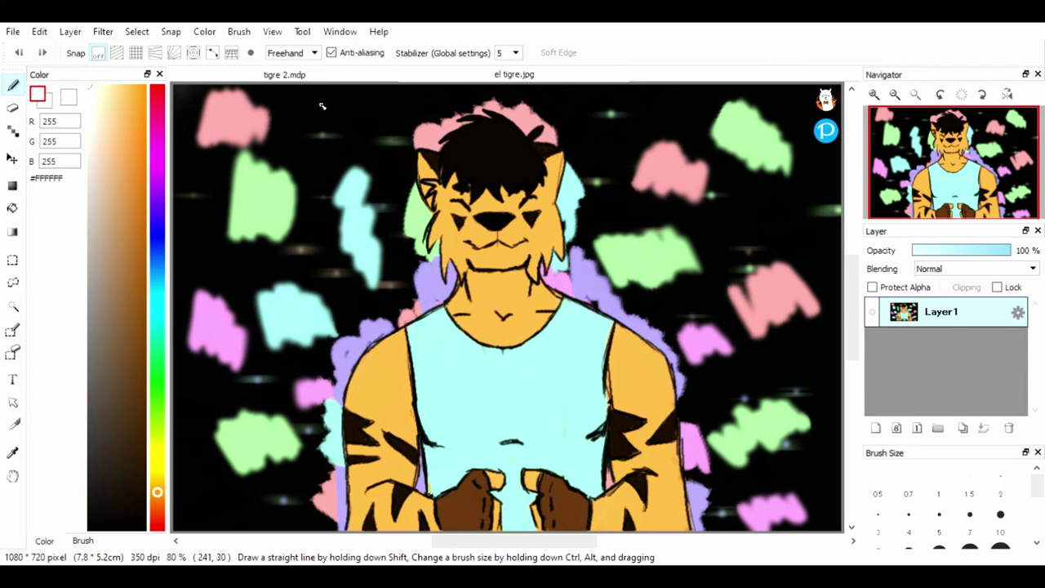
Step: Sample the light green from el tigre.jpg's background and add a new layer beneath Layer7 in tigre 2.mdp
{"action": "left_click", "coordinate": [12, 452]}
{"action": "left_click", "coordinate": [267, 451]}
{"action": "left_click", "coordinate": [284, 75]}
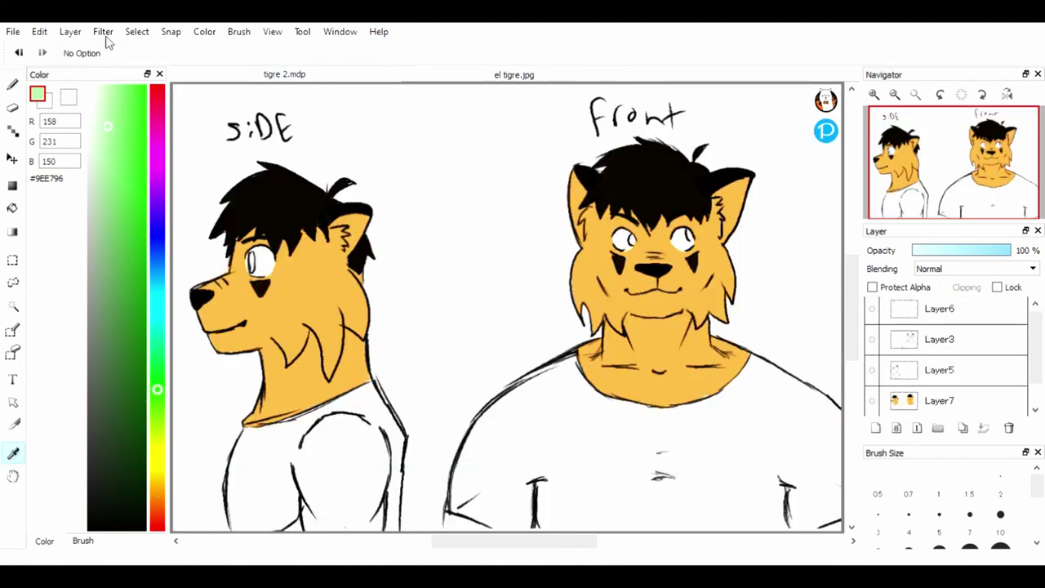
{"action": "left_click", "coordinate": [13, 85]}
{"action": "left_click", "coordinate": [13, 208]}
{"action": "left_click_drag", "start_coordinate": [1035, 351], "coordinate": [1035, 384]}
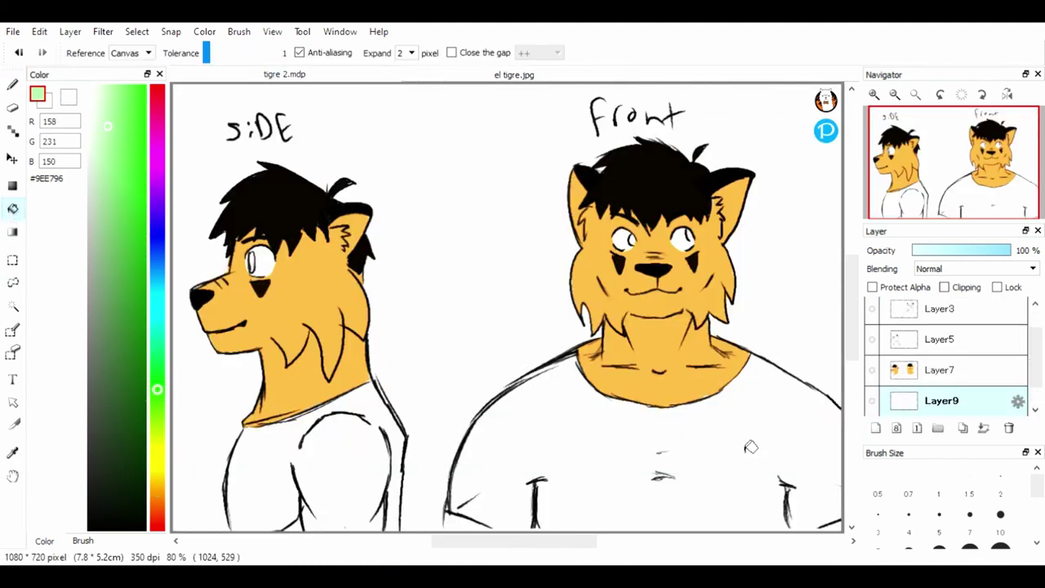
{"action": "left_click", "coordinate": [751, 446]}
{"action": "key", "text": "ctrl+z"}
{"action": "left_click", "coordinate": [894, 94]}
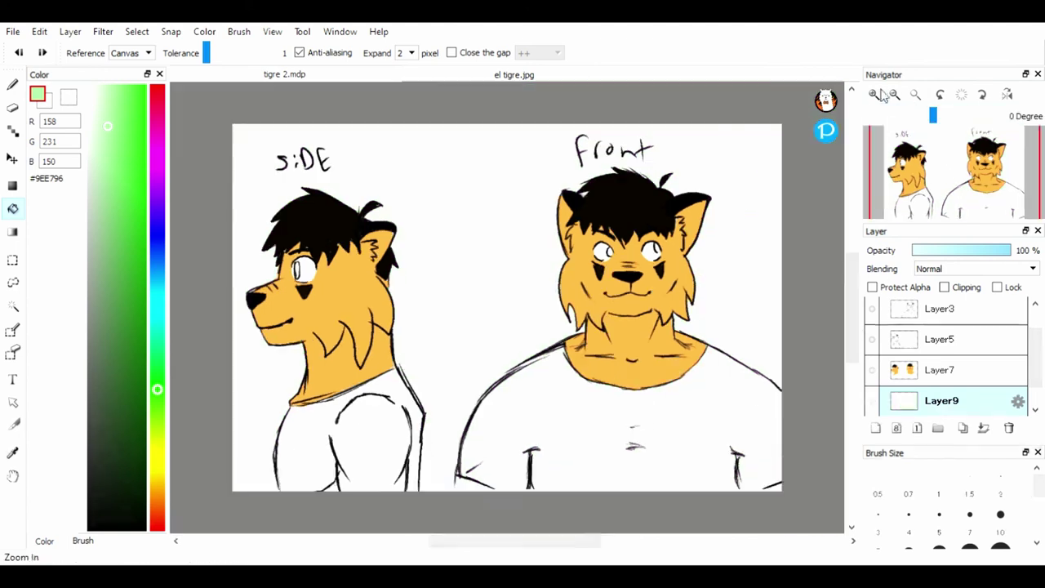
{"action": "left_click", "coordinate": [13, 306]}
{"action": "left_click", "coordinate": [699, 276]}
{"action": "left_click", "coordinate": [331, 446]}
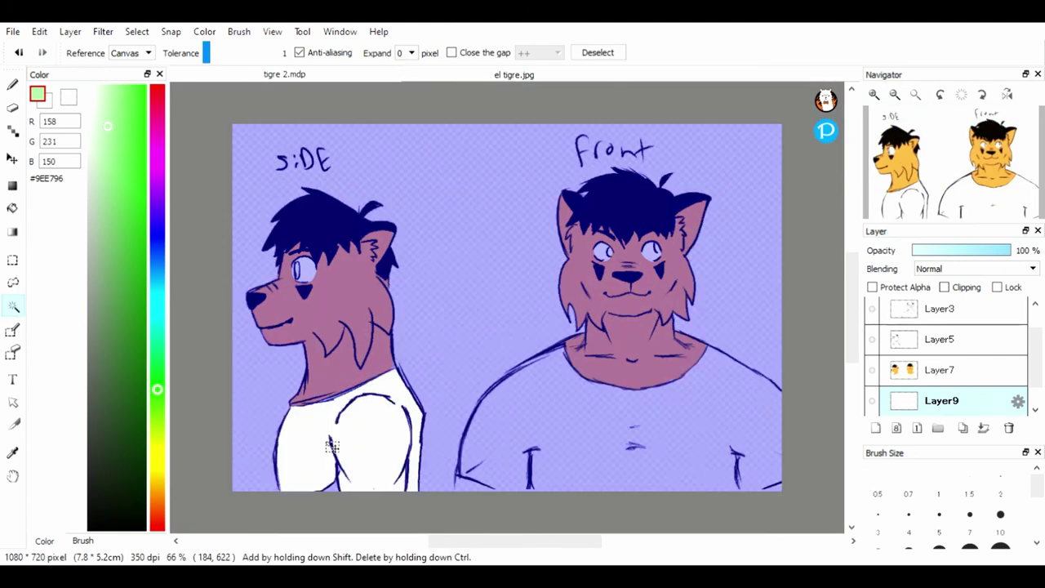
{"action": "key", "text": "b"}
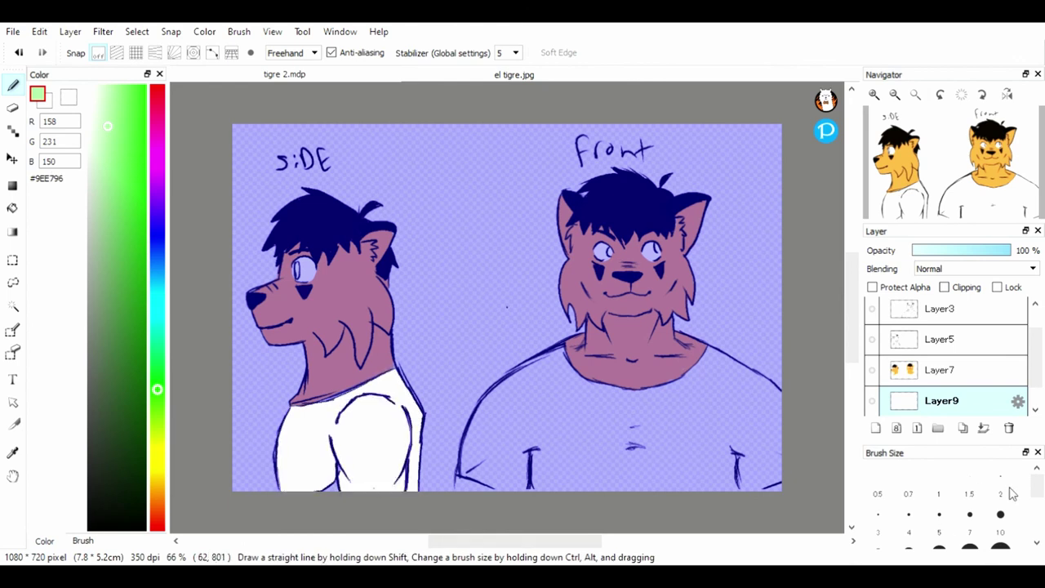
{"action": "left_click", "coordinate": [1003, 508]}
{"action": "mouse_move", "coordinate": [1037, 487]}
{"action": "left_mouse_down"}
{"action": "mouse_move", "coordinate": [1036, 523]}
{"action": "mouse_move", "coordinate": [1036, 495]}
{"action": "left_mouse_up"}
{"action": "left_click", "coordinate": [383, 437]}
{"action": "key", "text": "ctrl+d"}
Step: Paint the side view's shirt light green on Layer9 with the Pen, filling up to the neckline and body outline
{"action": "left_click", "coordinate": [970, 516]}
{"action": "scroll", "coordinate": [732, 270], "scroll_direction": "up", "scroll_amount": 3}
{"action": "mouse_move", "coordinate": [977, 154]}
{"action": "left_mouse_down"}
{"action": "mouse_move", "coordinate": [912, 231]}
{"action": "mouse_move", "coordinate": [899, 199]}
{"action": "left_mouse_up"}
{"action": "left_click_drag", "start_coordinate": [539, 461], "coordinate": [477, 494]}
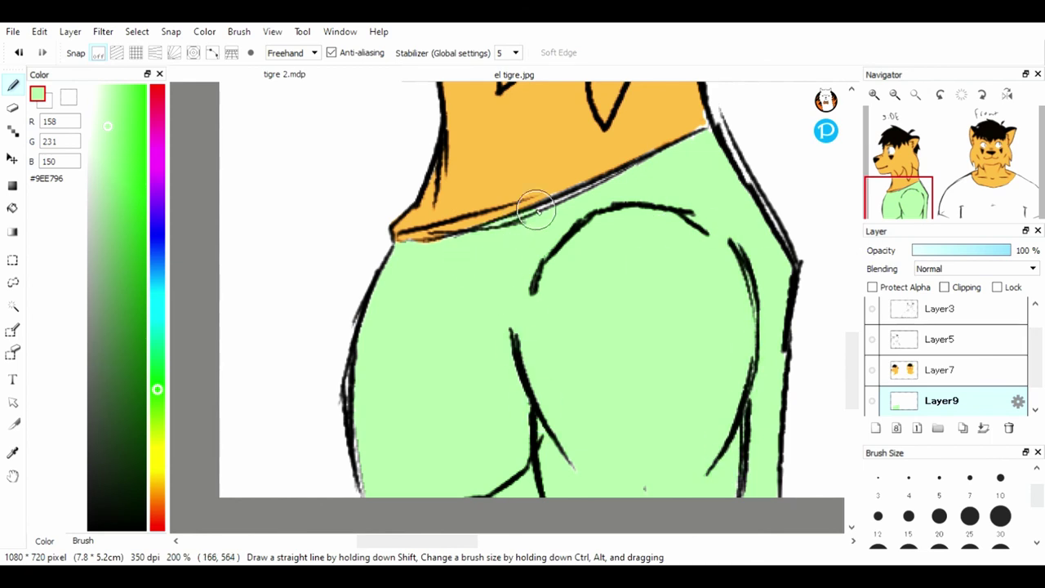
Step: Paint the front view's shirt light green on Layer9 with larger Pen sizes, covering the chest, shoulders and sleeves
{"action": "left_click_drag", "start_coordinate": [949, 205], "coordinate": [990, 215]}
{"action": "mouse_move", "coordinate": [515, 282]}
{"action": "left_mouse_down"}
{"action": "mouse_move", "coordinate": [552, 484]}
{"action": "mouse_move", "coordinate": [648, 459]}
{"action": "left_mouse_up"}
{"action": "left_click_drag", "start_coordinate": [1039, 504], "coordinate": [1044, 511]}
{"action": "left_click", "coordinate": [1000, 531]}
{"action": "mouse_move", "coordinate": [499, 361]}
{"action": "left_mouse_down"}
{"action": "mouse_move", "coordinate": [475, 441]}
{"action": "mouse_move", "coordinate": [653, 286]}
{"action": "left_mouse_up"}
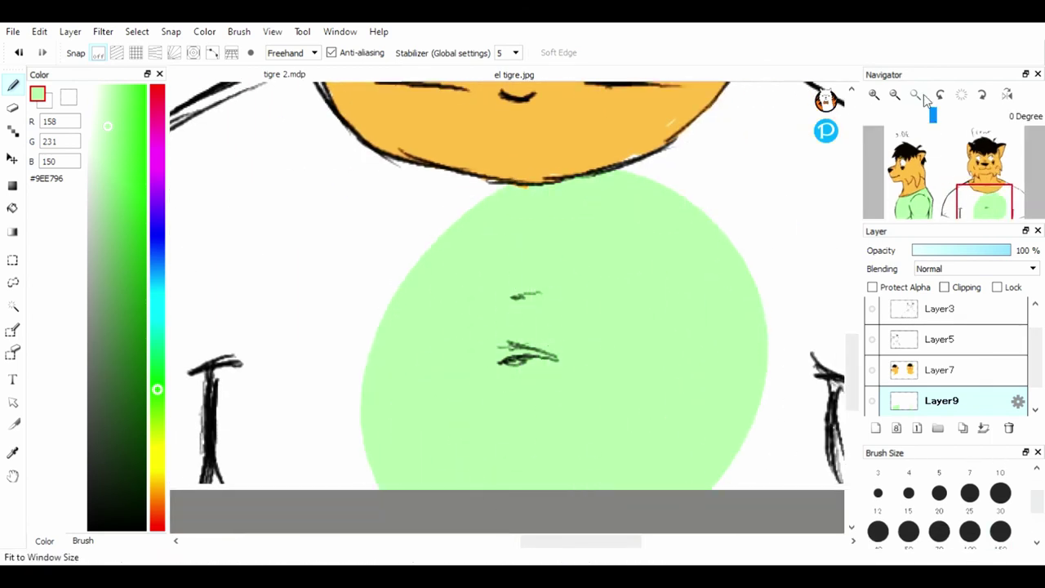
{"action": "left_click", "coordinate": [916, 95]}
{"action": "mouse_move", "coordinate": [733, 449]}
{"action": "left_mouse_down"}
{"action": "mouse_move", "coordinate": [786, 428]}
{"action": "mouse_move", "coordinate": [742, 410]}
{"action": "mouse_move", "coordinate": [745, 402]}
{"action": "mouse_move", "coordinate": [695, 417]}
{"action": "mouse_move", "coordinate": [586, 512]}
{"action": "mouse_move", "coordinate": [507, 499]}
{"action": "mouse_move", "coordinate": [489, 507]}
{"action": "mouse_move", "coordinate": [570, 415]}
{"action": "left_mouse_up"}
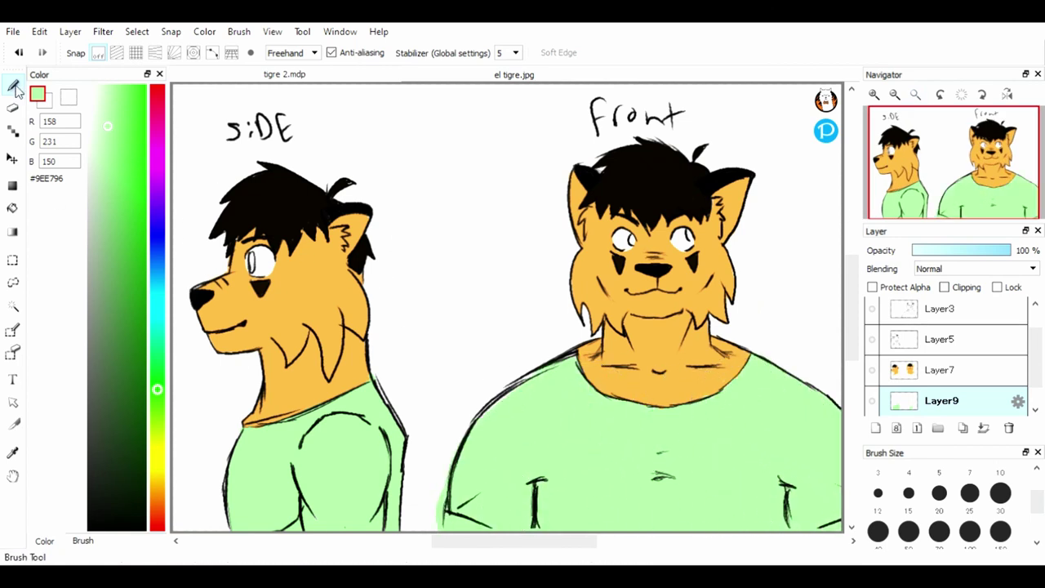
Step: Erase the green spilling outside the front view's sleeve and over the bare arm below its hem
{"action": "left_click", "coordinate": [13, 108]}
{"action": "left_click_drag", "start_coordinate": [442, 527], "coordinate": [441, 475]}
{"action": "left_click", "coordinate": [873, 94]}
{"action": "left_click", "coordinate": [874, 95]}
{"action": "left_click_drag", "start_coordinate": [950, 180], "coordinate": [958, 219]}
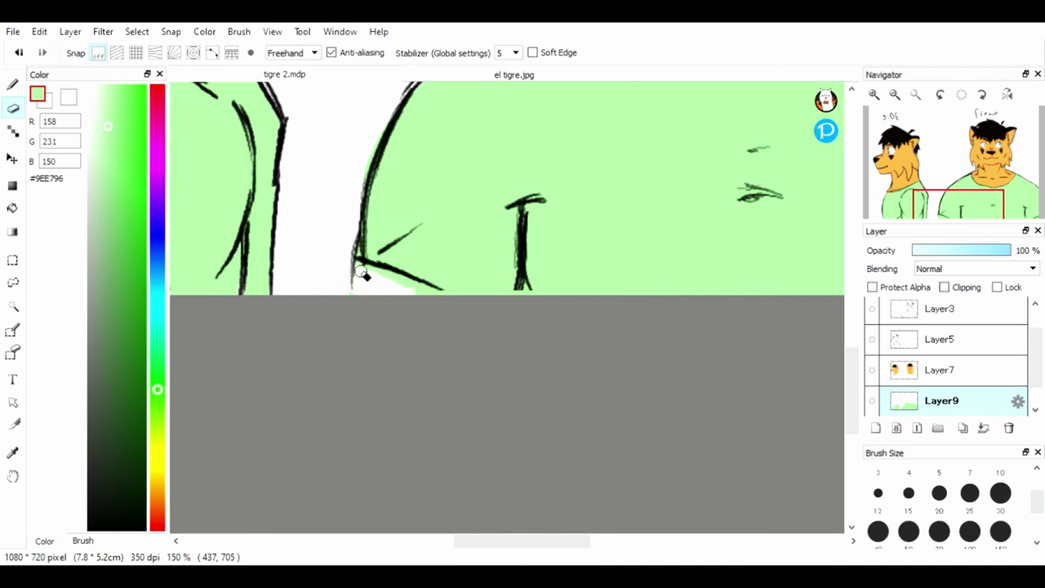
Step: Sample the orange fur color, paint the front view's arm below the sleeve on Layer7, and erase the orange overlapping the shirt
{"action": "left_click", "coordinate": [14, 86]}
{"action": "left_click", "coordinate": [13, 453]}
{"action": "mouse_move", "coordinate": [852, 404]}
{"action": "left_mouse_down"}
{"action": "mouse_move", "coordinate": [853, 307]}
{"action": "mouse_move", "coordinate": [852, 377]}
{"action": "left_mouse_up"}
{"action": "left_click", "coordinate": [648, 299]}
{"action": "left_click", "coordinate": [19, 86]}
{"action": "left_click", "coordinate": [906, 373]}
{"action": "mouse_move", "coordinate": [373, 426]}
{"action": "left_mouse_down"}
{"action": "mouse_move", "coordinate": [433, 443]}
{"action": "mouse_move", "coordinate": [410, 432]}
{"action": "left_mouse_up"}
{"action": "left_click", "coordinate": [12, 107]}
{"action": "left_click_drag", "start_coordinate": [349, 405], "coordinate": [349, 441]}
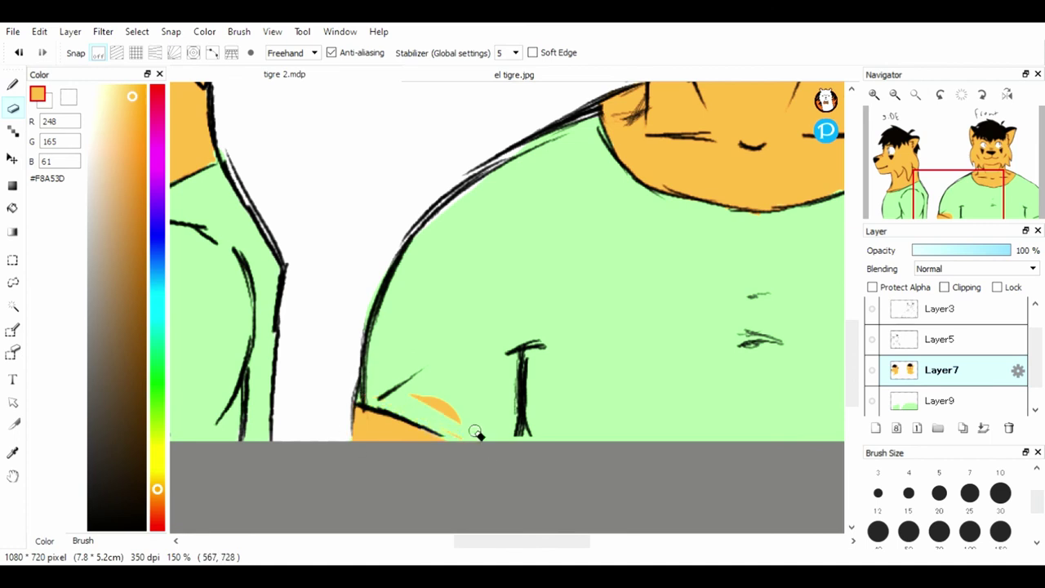
{"action": "left_click", "coordinate": [915, 94]}
{"action": "left_click", "coordinate": [895, 95]}
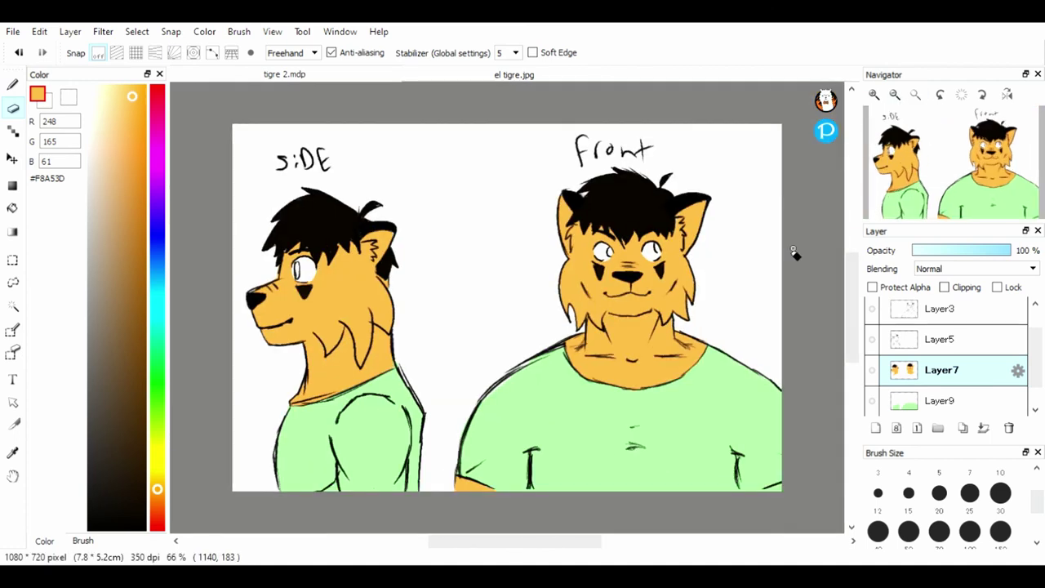
Step: Add a new layer and place it at the very bottom of the stack, beneath Layer8
{"action": "scroll", "coordinate": [1030, 349], "scroll_direction": "down", "scroll_amount": 1}
{"action": "left_click", "coordinate": [962, 403]}
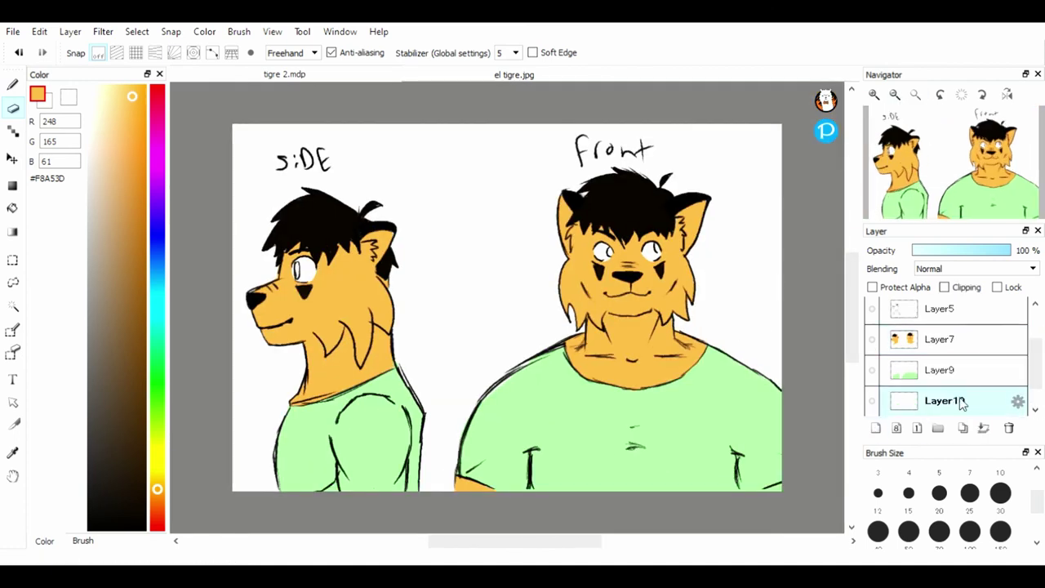
{"action": "left_click_drag", "start_coordinate": [961, 399], "coordinate": [948, 416]}
Step: Set the color to purple #85007F and paint the entire background on Layer10 with a 700 px Pen
{"action": "left_click_drag", "start_coordinate": [159, 231], "coordinate": [157, 155]}
{"action": "left_click", "coordinate": [143, 196]}
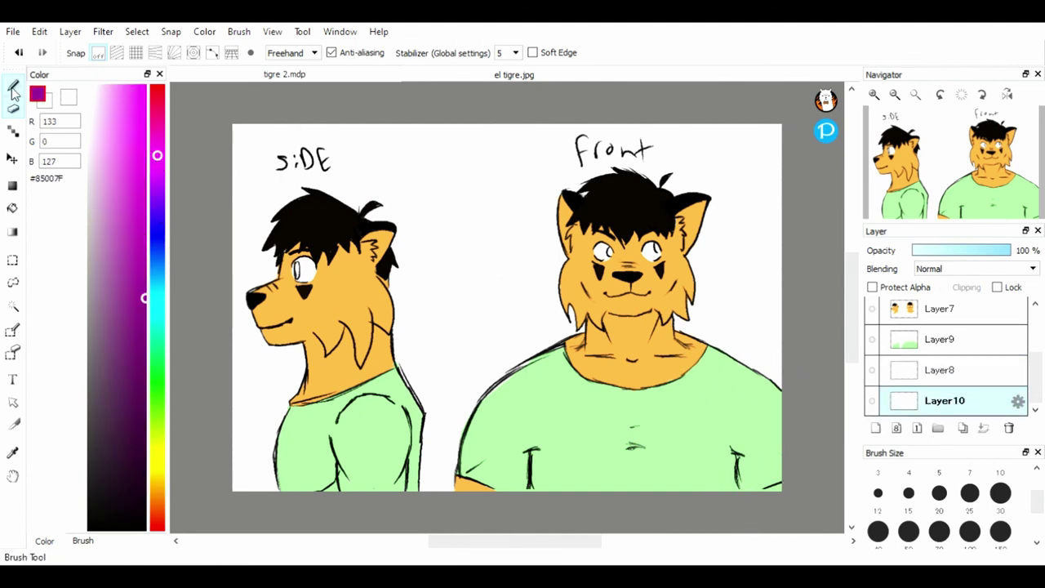
{"action": "left_click", "coordinate": [13, 87]}
{"action": "left_click_drag", "start_coordinate": [1037, 506], "coordinate": [1036, 529]}
{"action": "left_click", "coordinate": [1000, 496]}
{"action": "left_click_drag", "start_coordinate": [749, 472], "coordinate": [460, 353]}
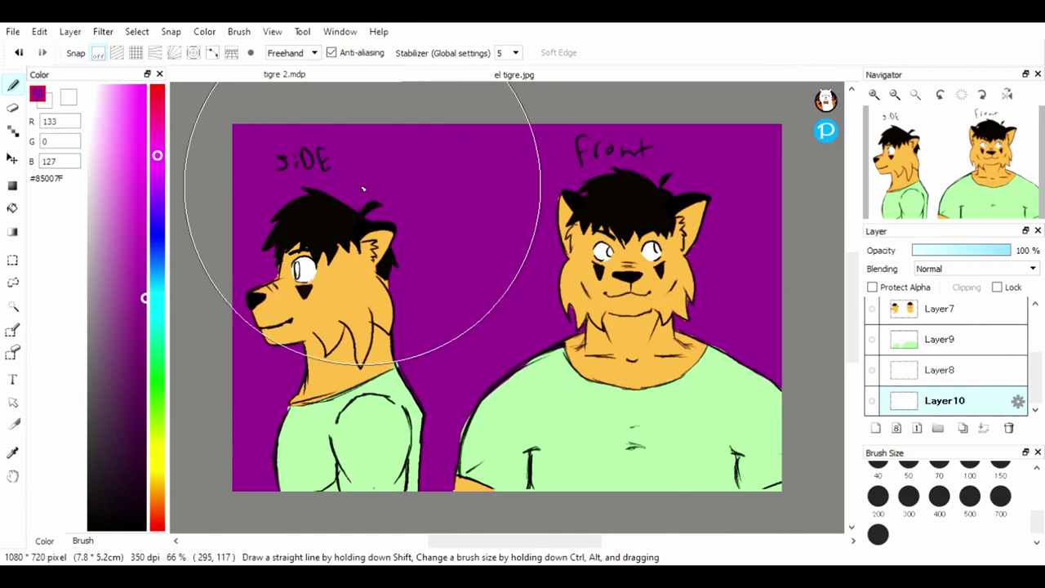